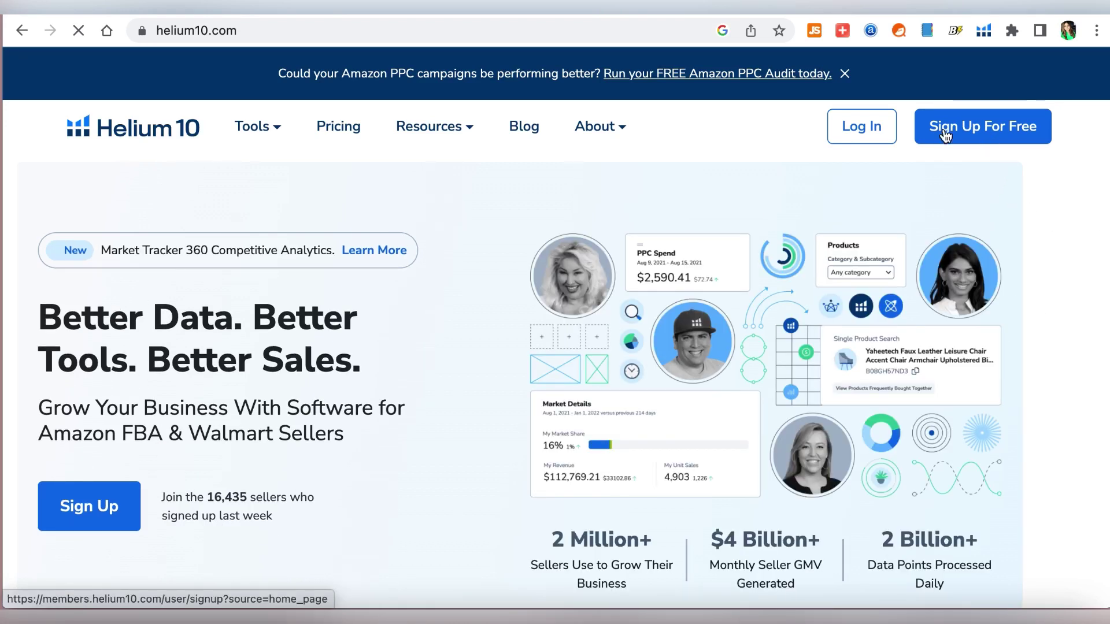
Compare the plan prices billed annually and monthly, ending on monthly: Diamond $249, Platinum $99, Starter $39
scroll(1087, 239, down, 15)
scroll(1088, 242, down, 10)
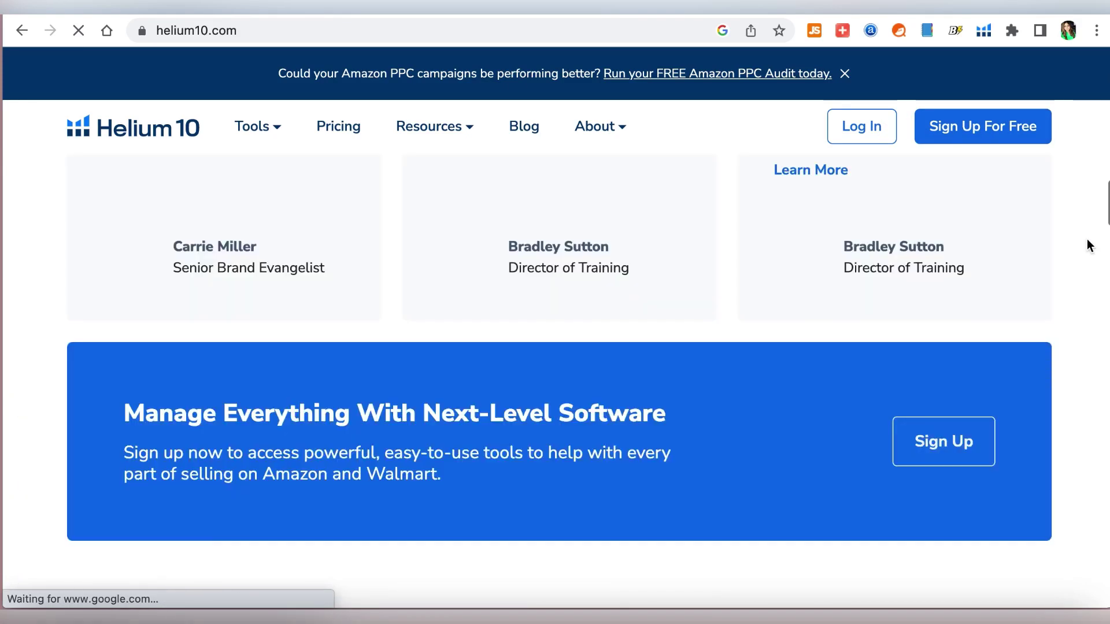
scroll(1087, 239, down, 4)
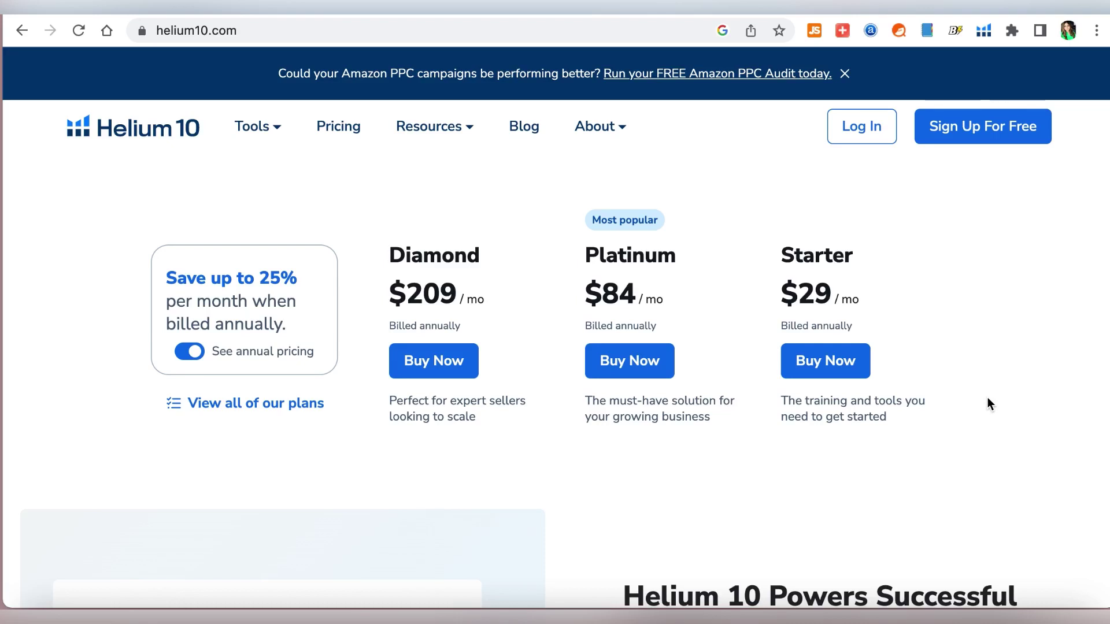
scroll(988, 399, down, 1)
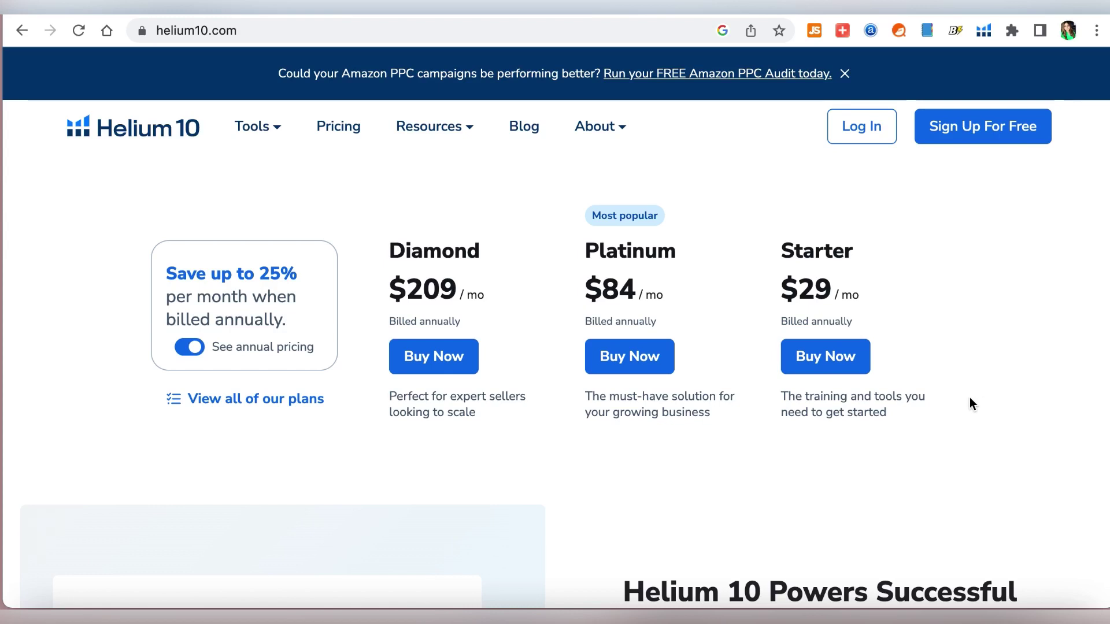
click(190, 347)
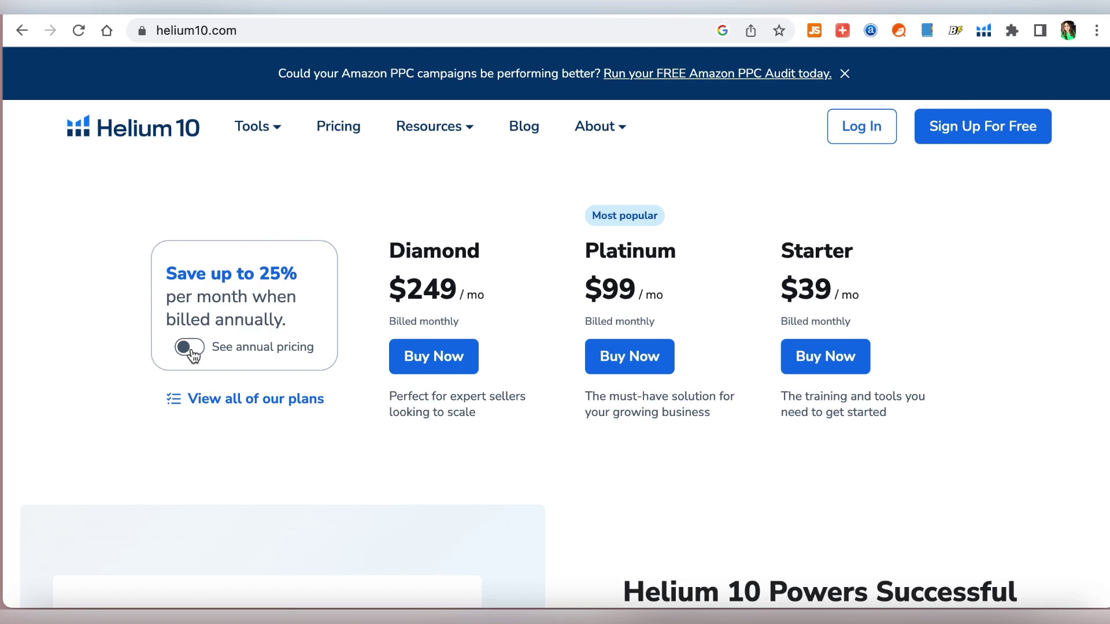
click(186, 349)
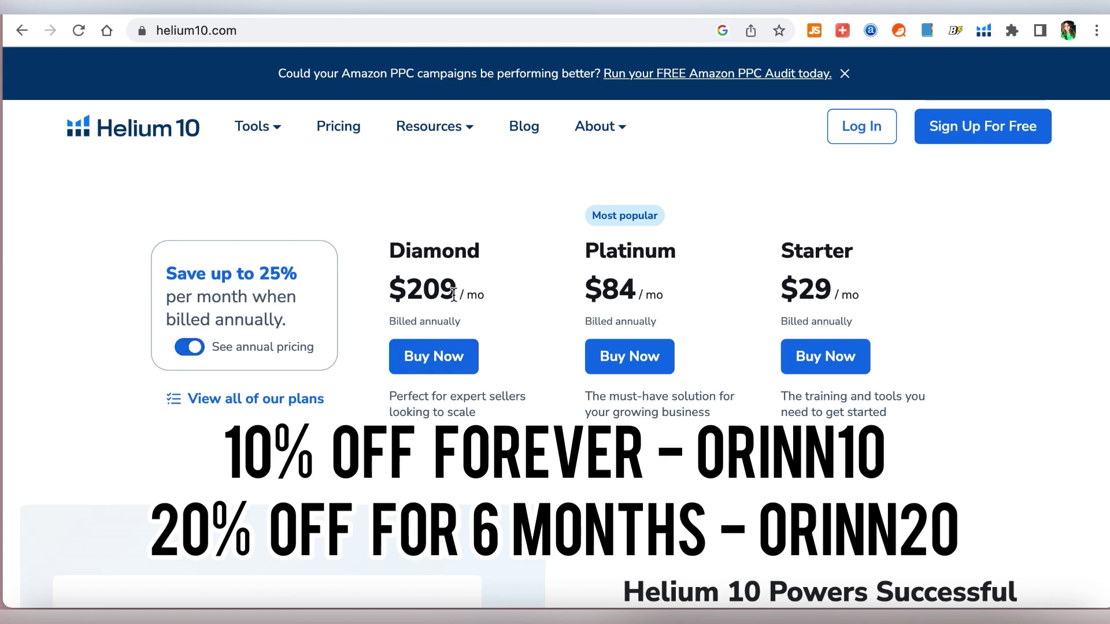
click(191, 350)
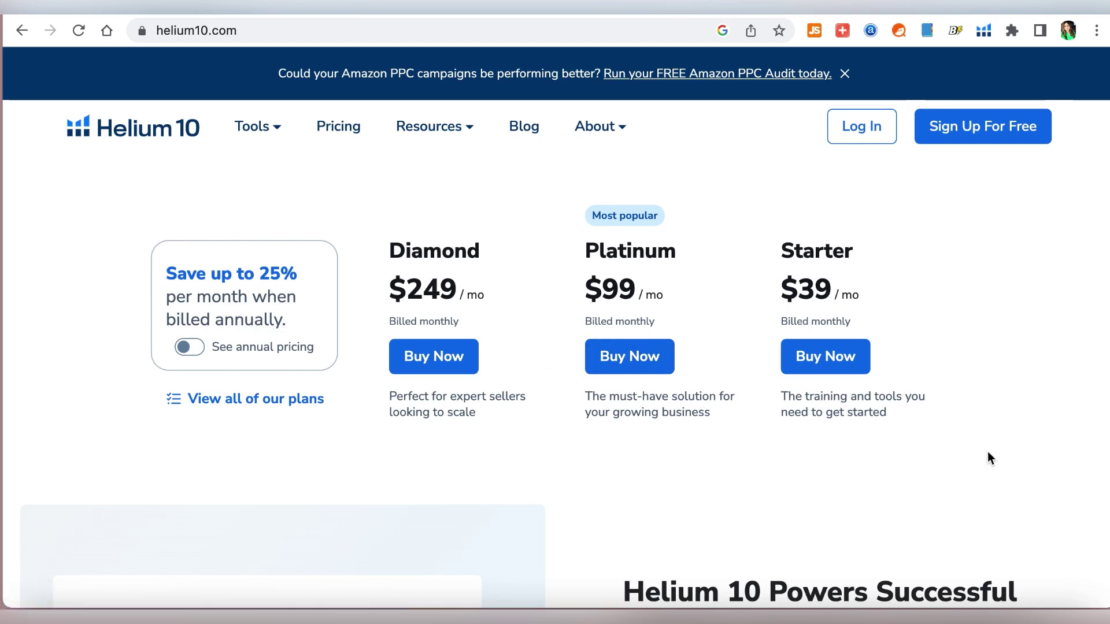
scroll(997, 440, down, 1)
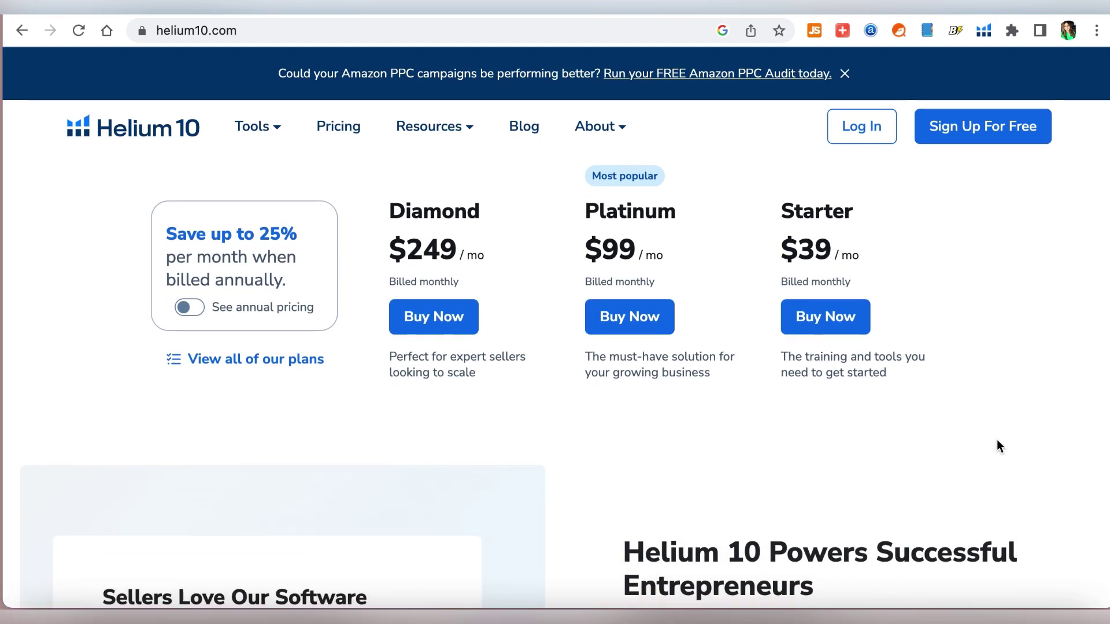
scroll(997, 447, up, 2)
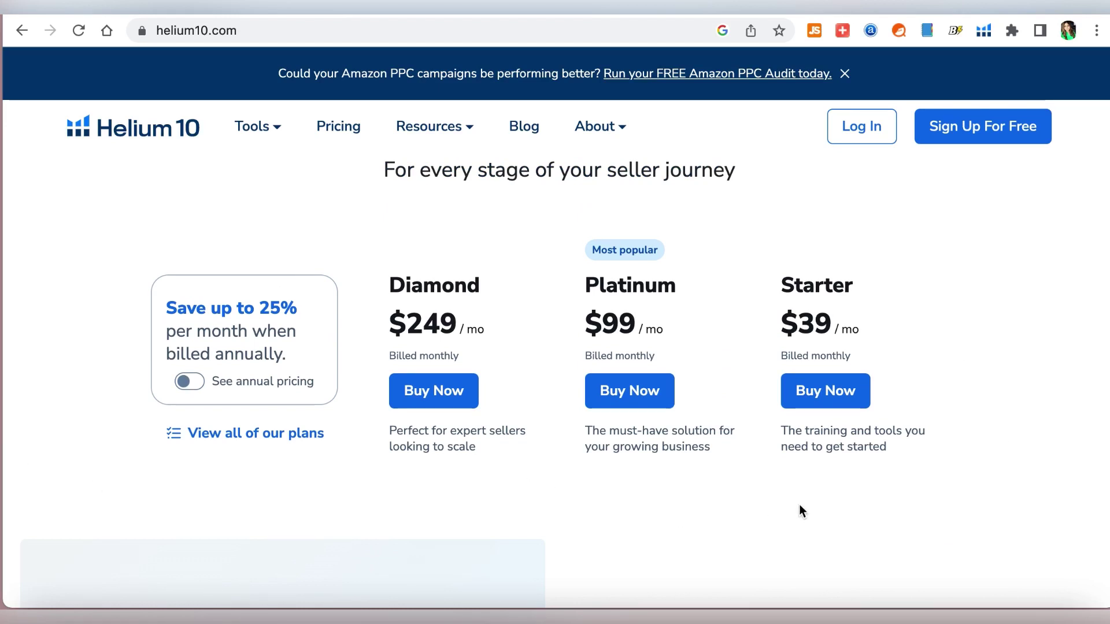
On the Plans & Pricing page, buy the Starter plan at $39 per month, billed monthly
click(352, 131)
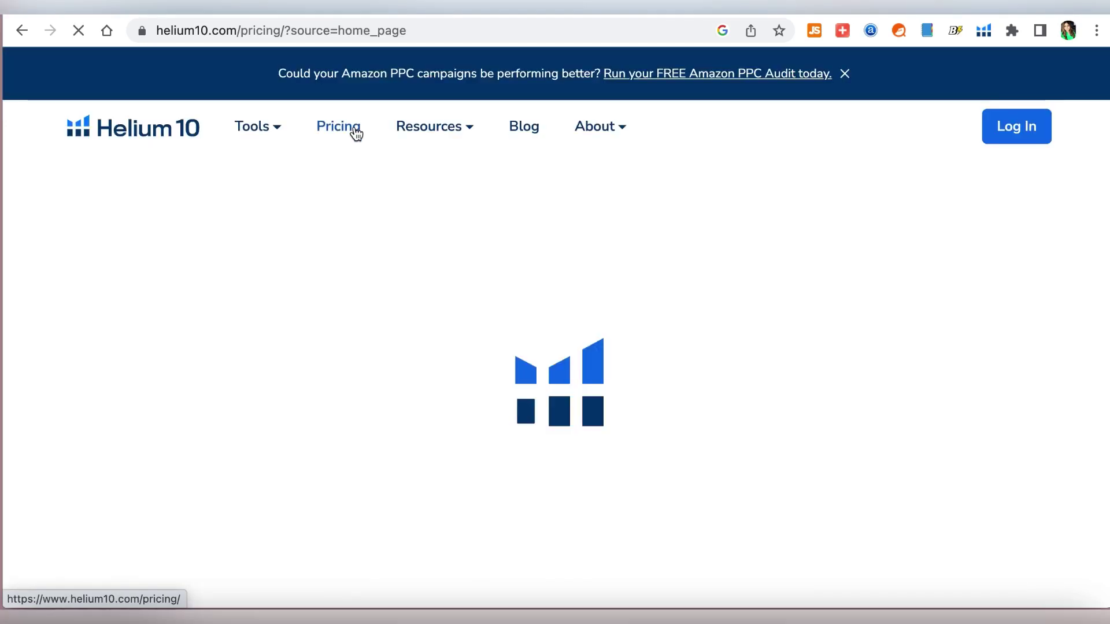
scroll(112, 446, down, 3)
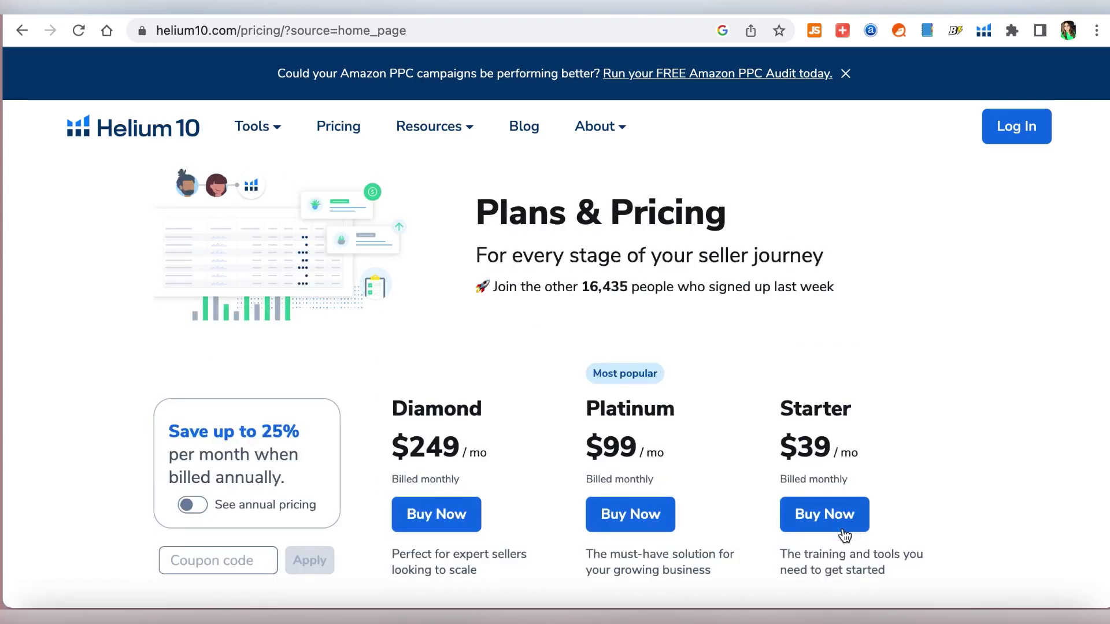
click(836, 531)
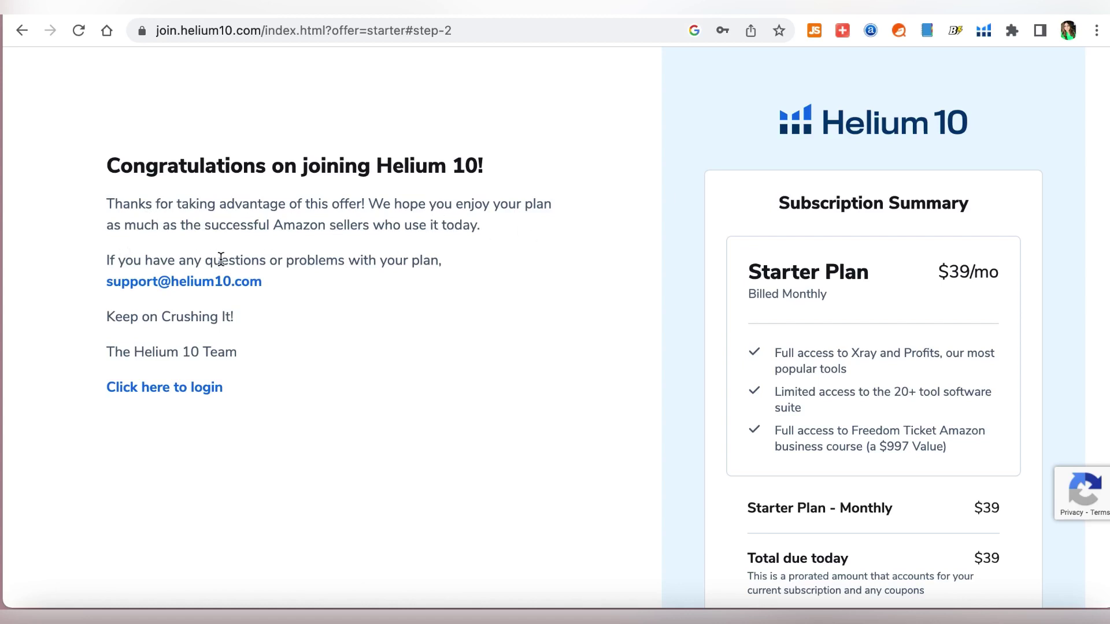
Log in to the new Helium 10 account and answer 'I am not selling on Amazon (yet!)'
scroll(162, 327, down, 1)
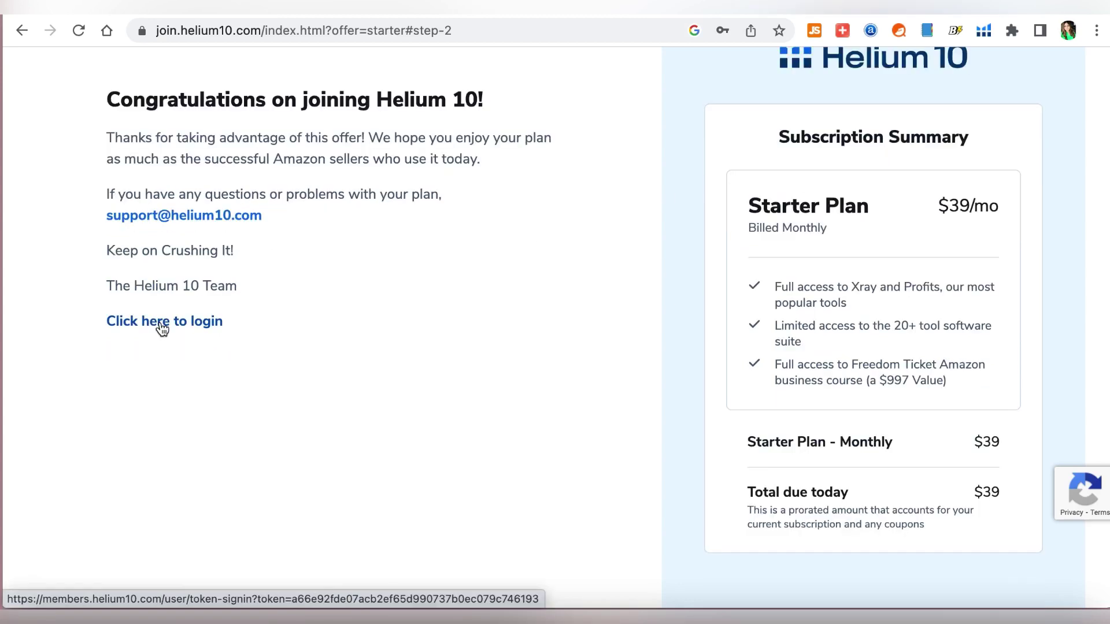
click(163, 327)
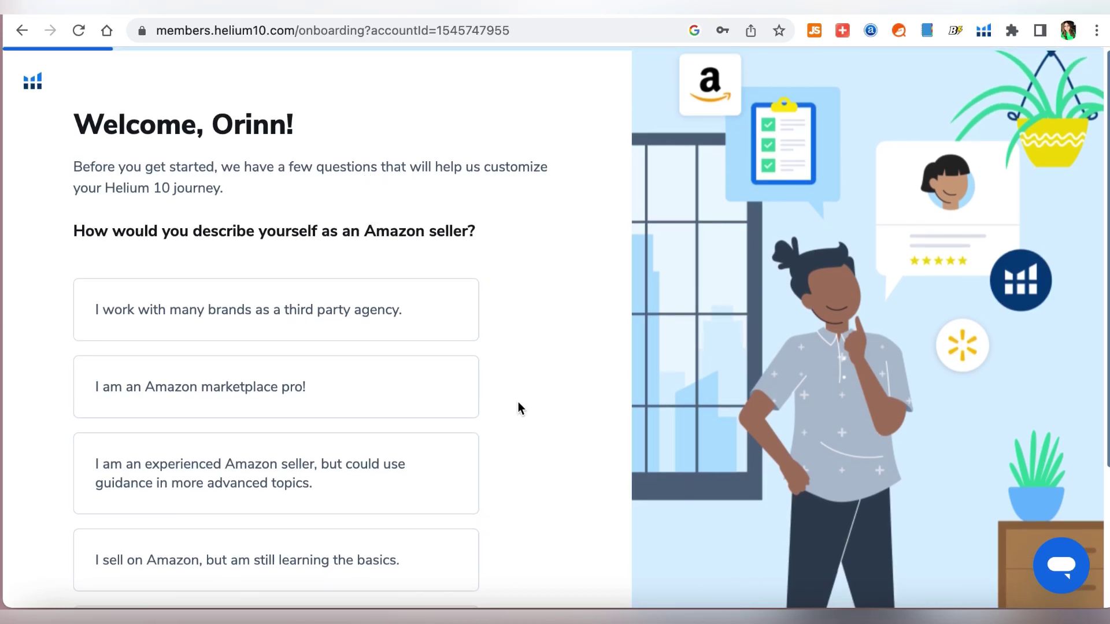
scroll(518, 405, down, 3)
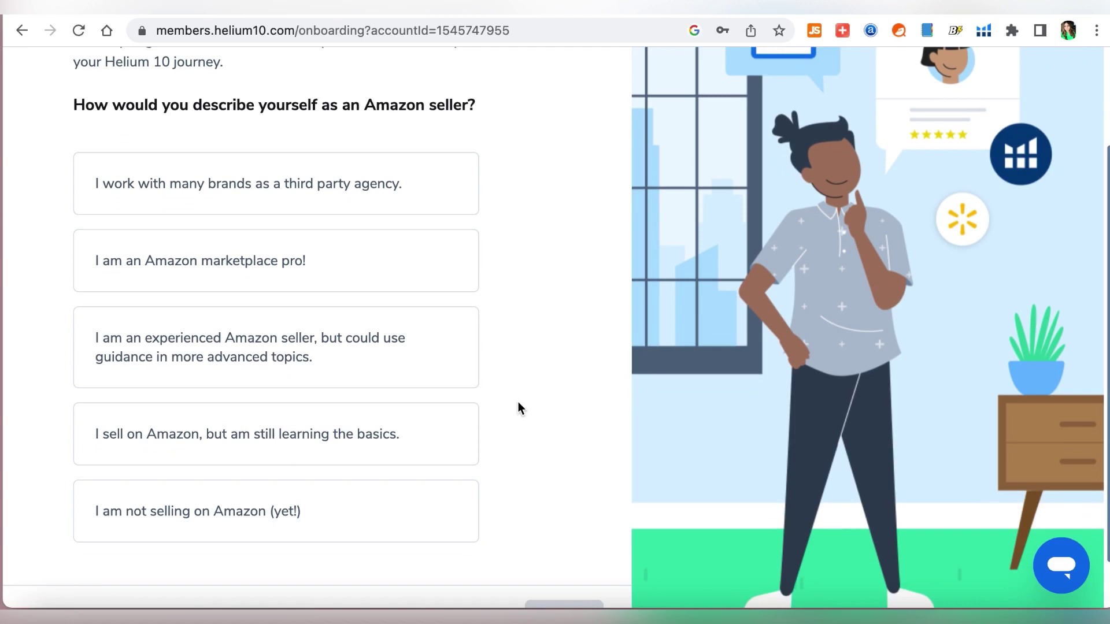
scroll(518, 408, down, 1)
scroll(518, 408, up, 2)
scroll(519, 409, down, 1)
scroll(518, 408, up, 1)
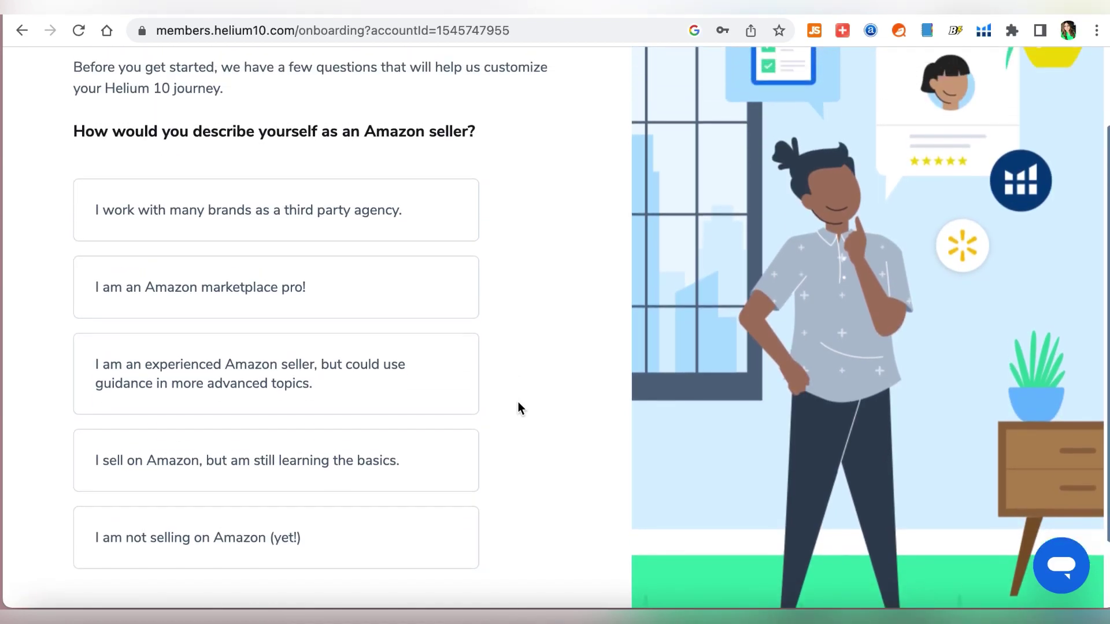
click(347, 537)
Follow the Chrome Extension step's Download Now link to the Helium 10 Web Store page
scroll(458, 478, down, 1)
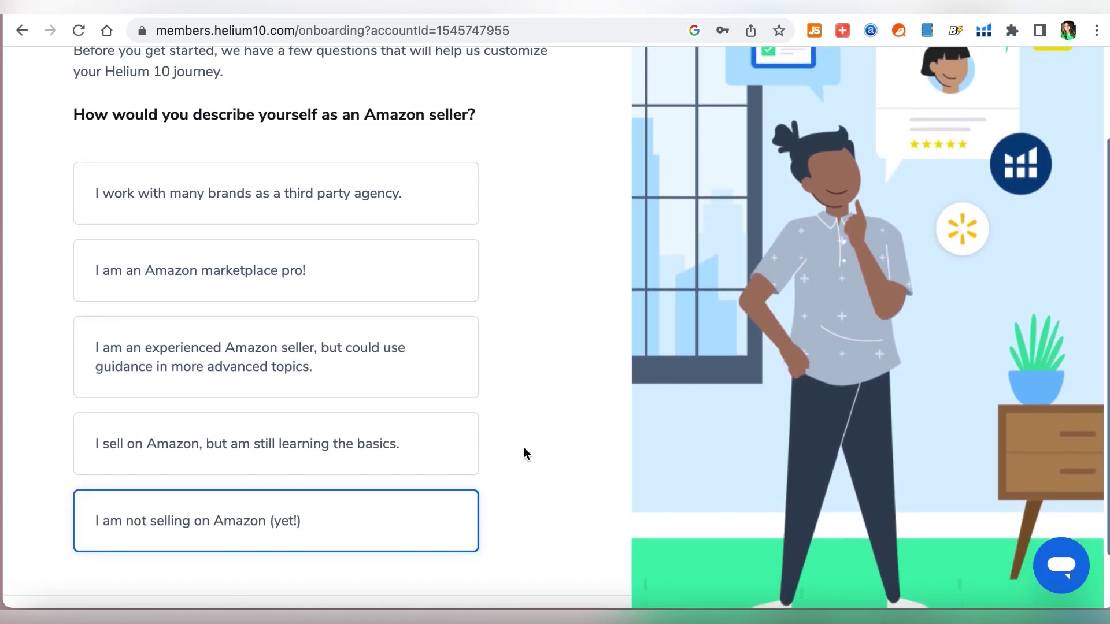
scroll(526, 454, down, 2)
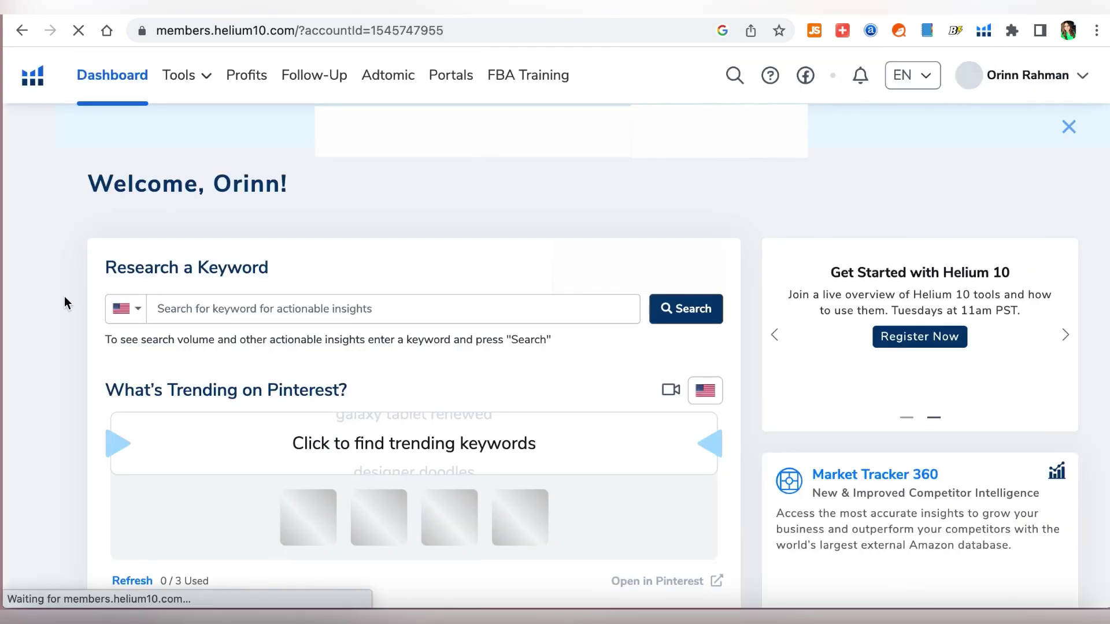
scroll(67, 312, down, 5)
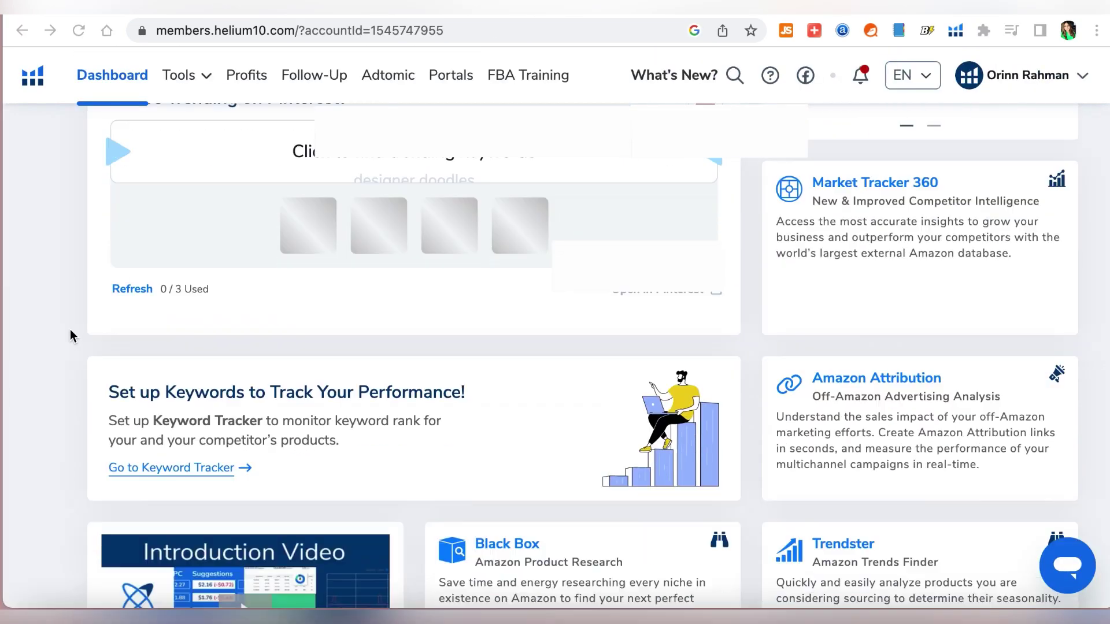
scroll(70, 336, down, 6)
scroll(71, 341, down, 1)
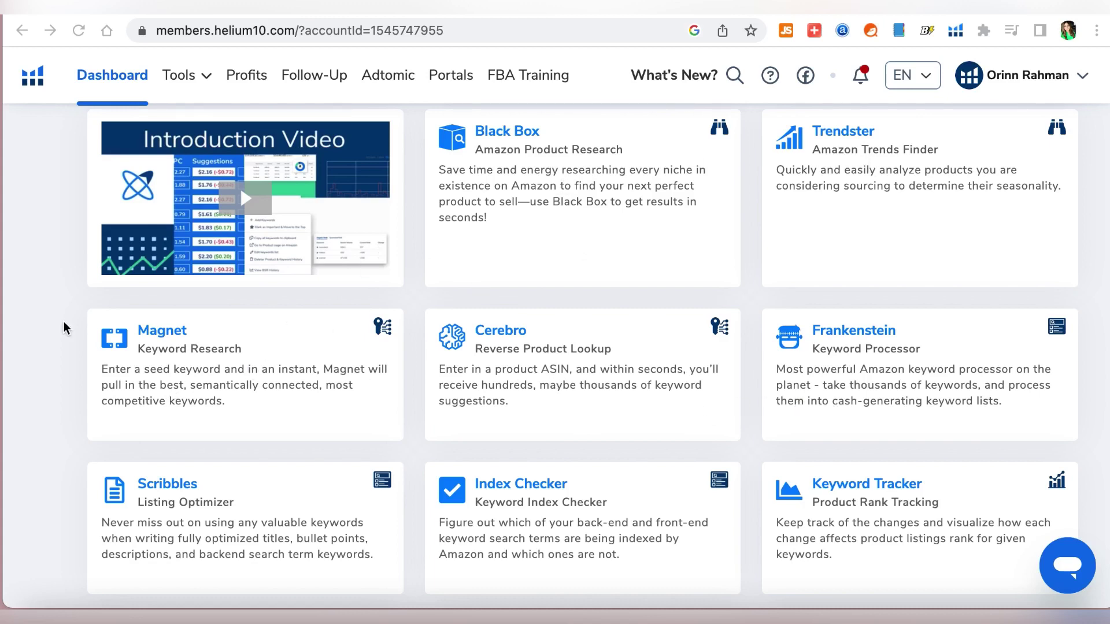
scroll(17, 390, down, 3)
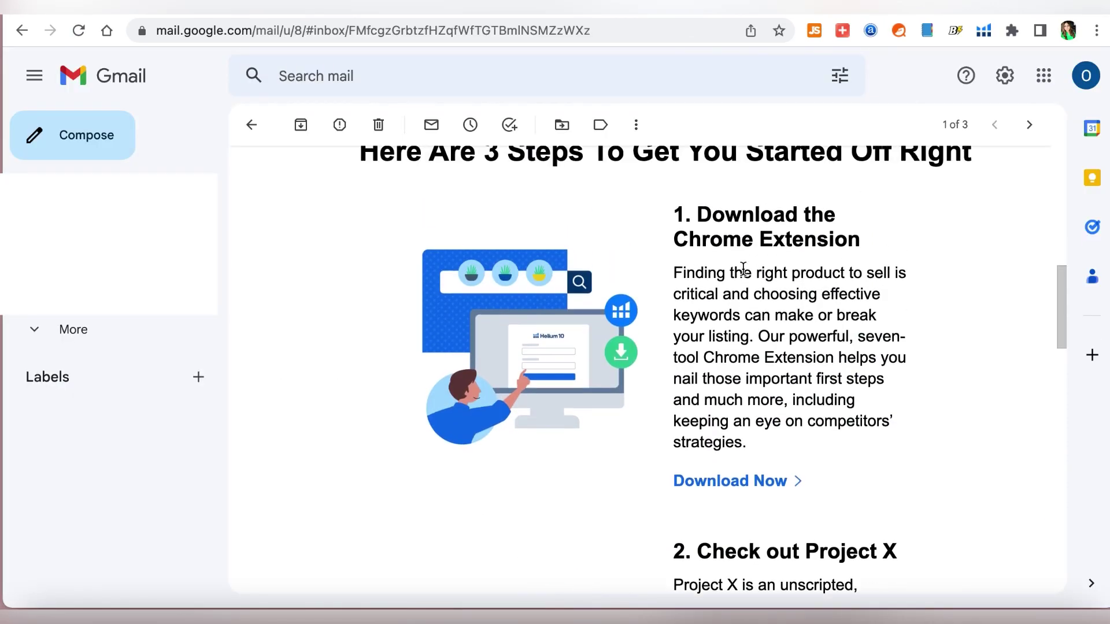
scroll(743, 268, up, 2)
scroll(743, 272, down, 1)
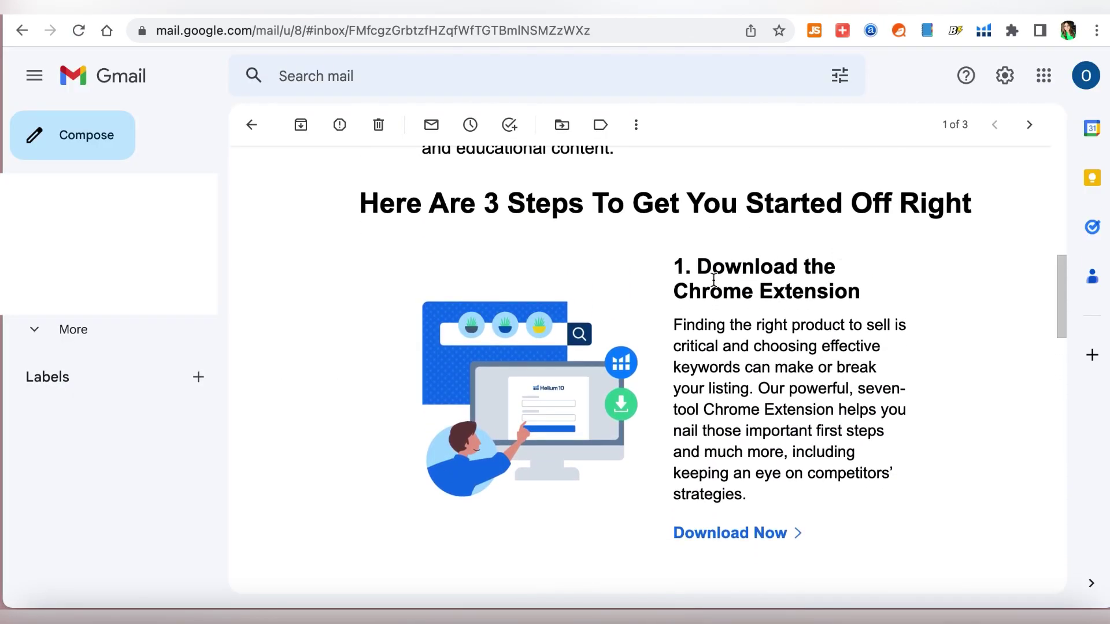
click(733, 533)
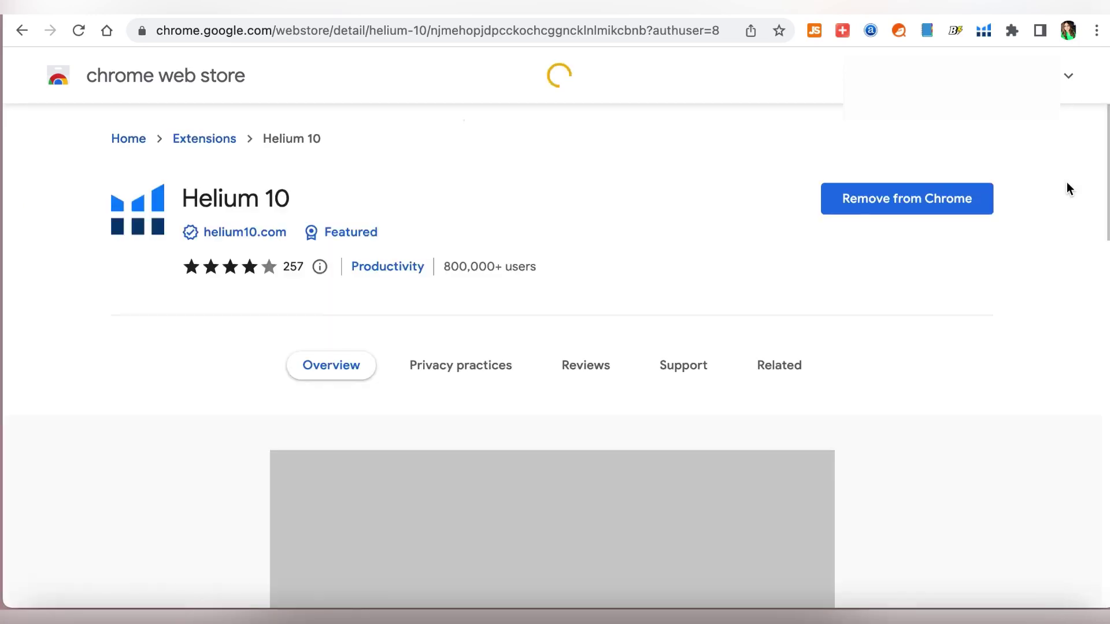
Pin the Helium 10 extension to the Chrome toolbar from the Extensions menu
scroll(1067, 183, down, 3)
scroll(1067, 182, up, 3)
scroll(1067, 182, down, 3)
scroll(1066, 182, up, 2)
scroll(1067, 182, up, 1)
scroll(1067, 182, down, 3)
scroll(1067, 182, up, 2)
scroll(1067, 182, up, 2)
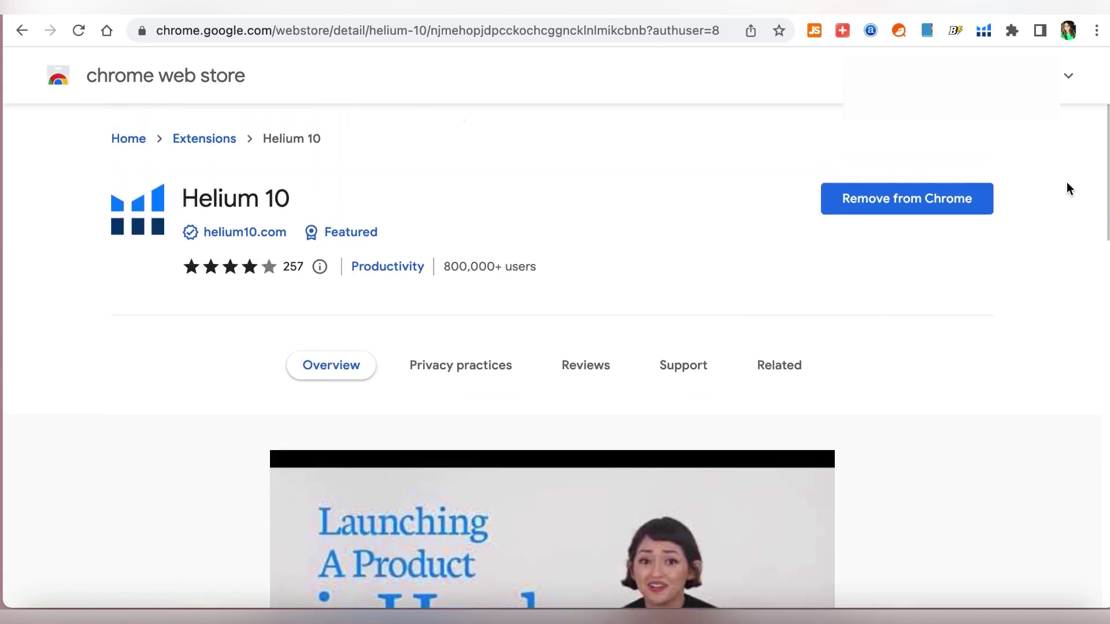
click(1011, 30)
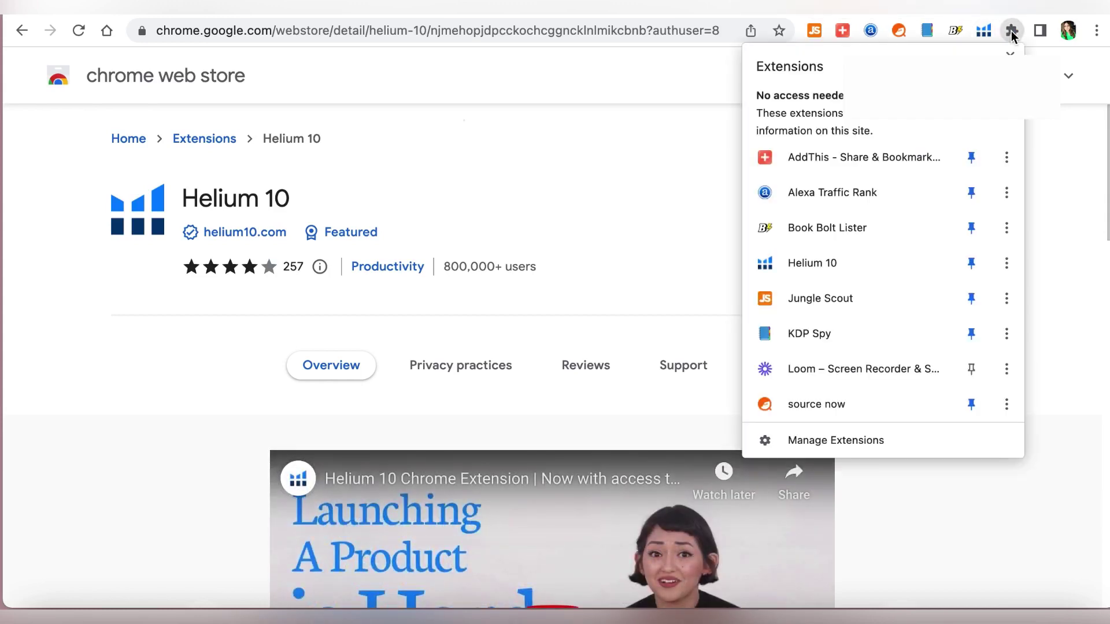
click(973, 268)
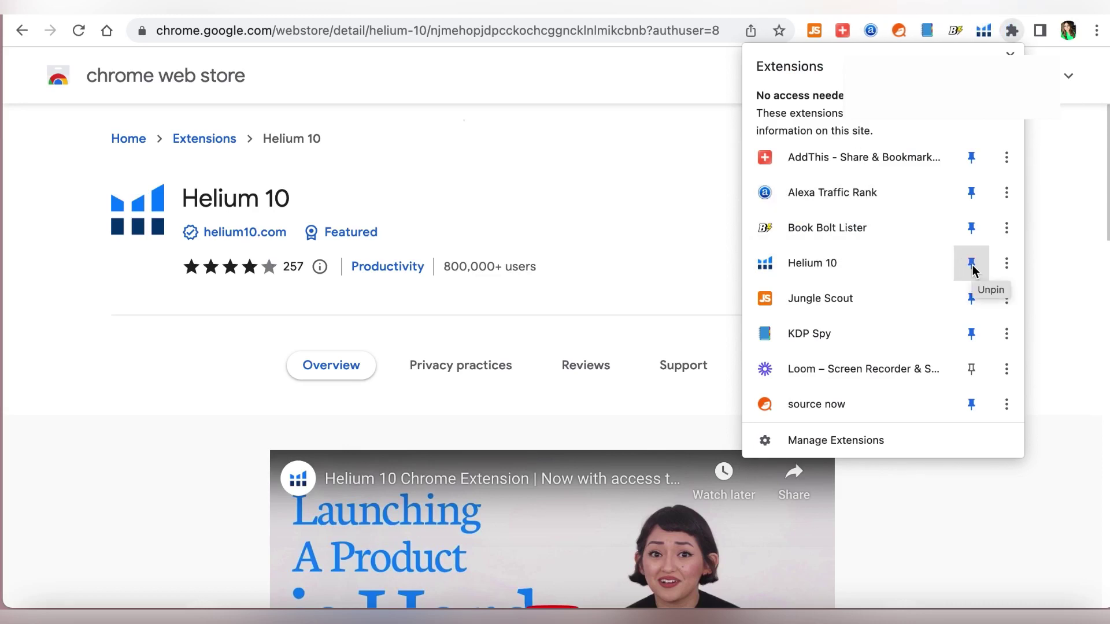
click(1009, 39)
click(1009, 41)
click(1009, 39)
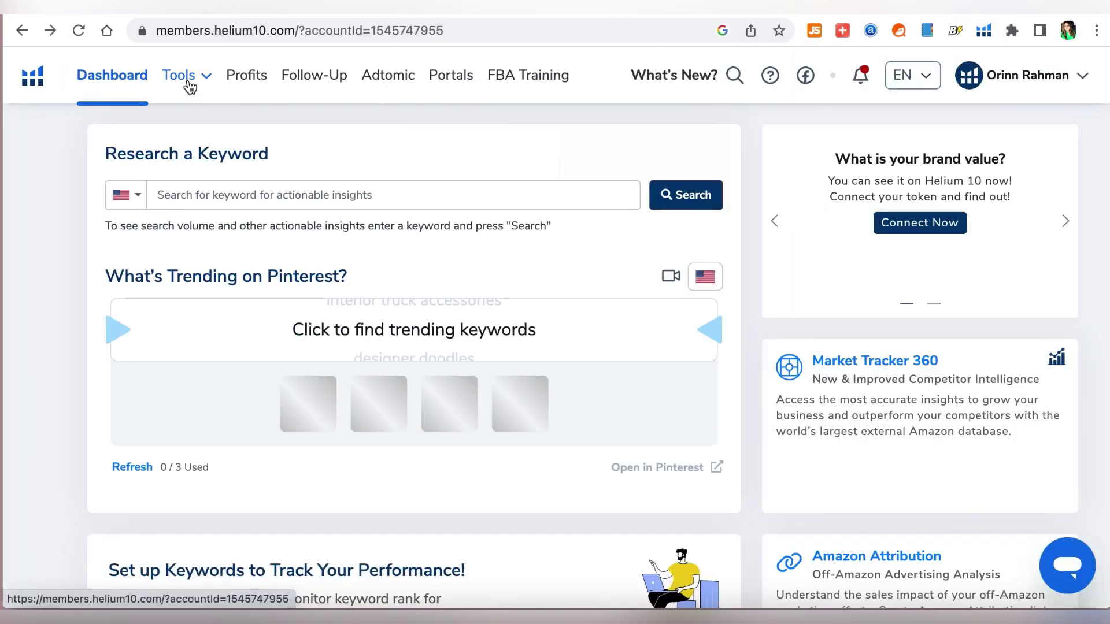
Open the Black Box product research tool in its advanced filter form
mouse_move(186, 82)
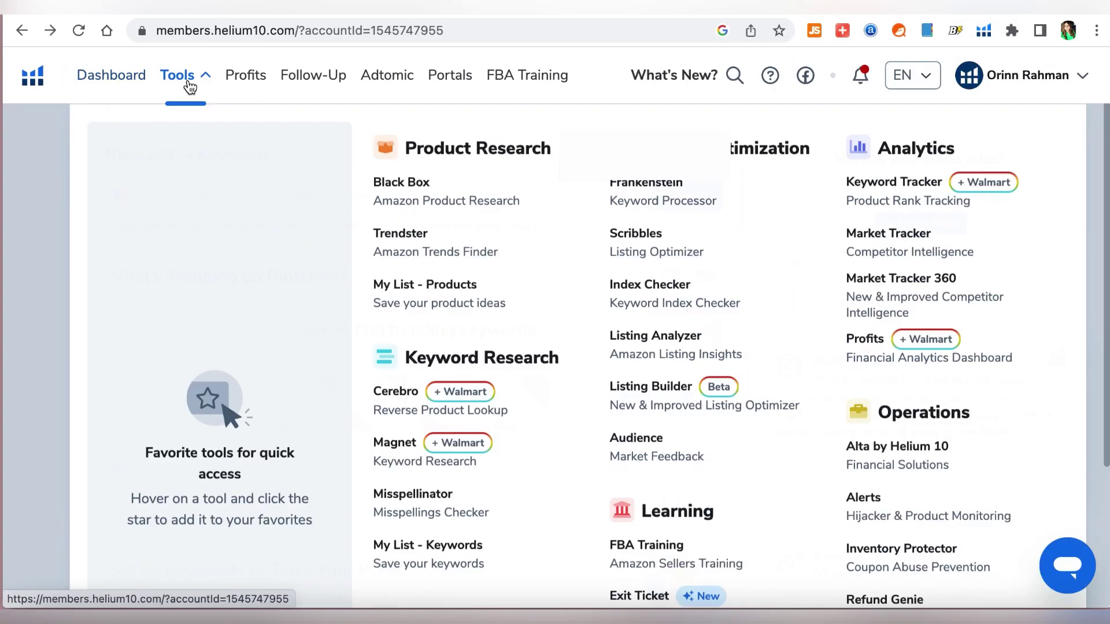
click(389, 199)
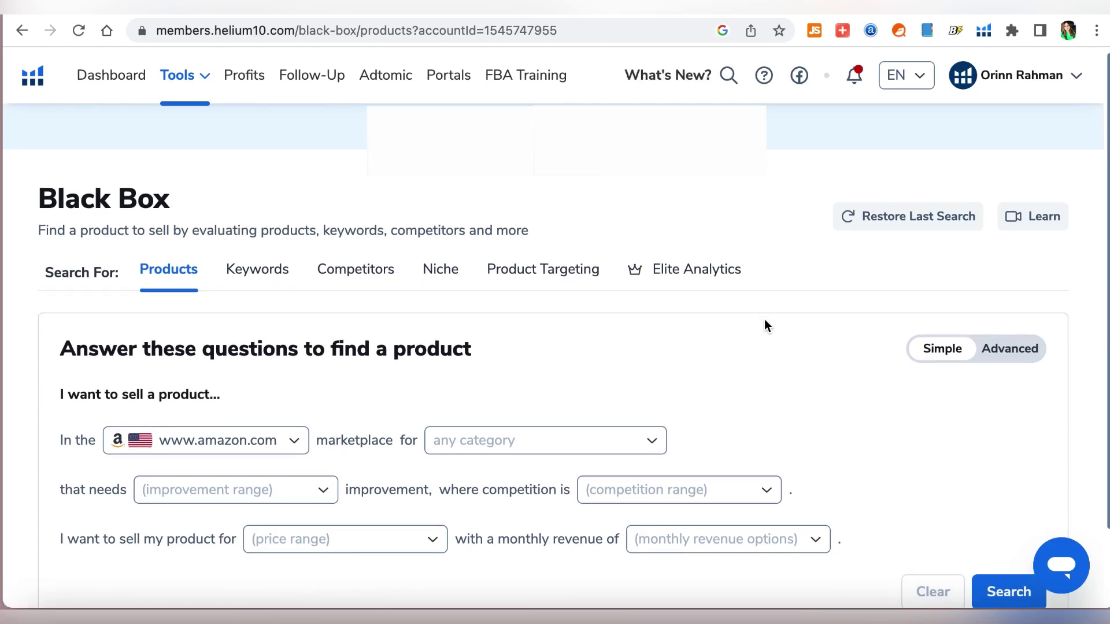
scroll(764, 320, down, 2)
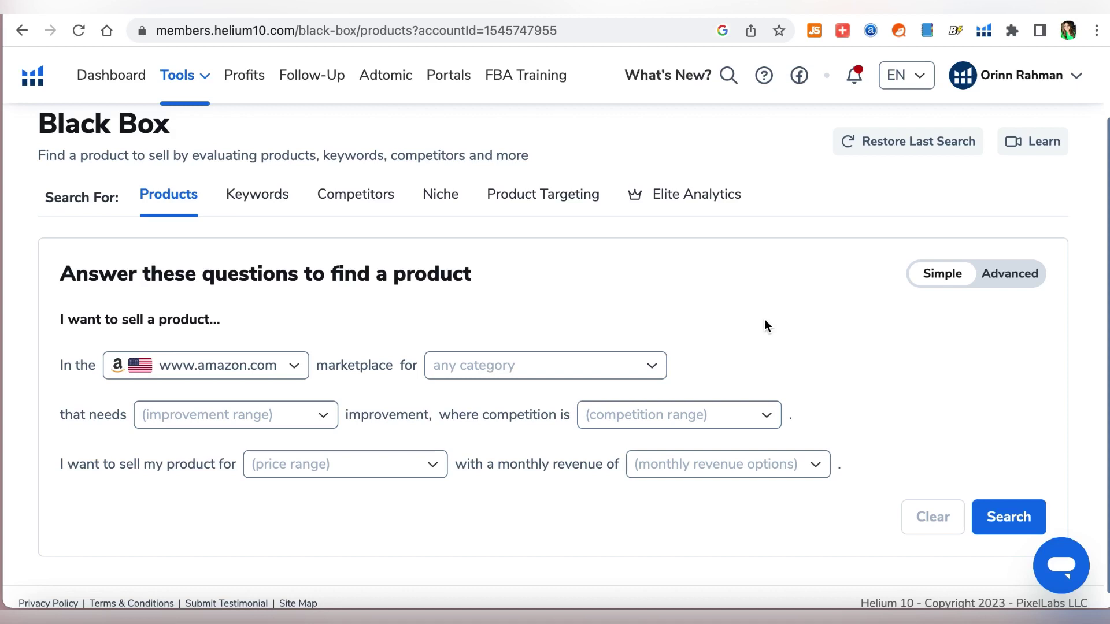
click(1027, 275)
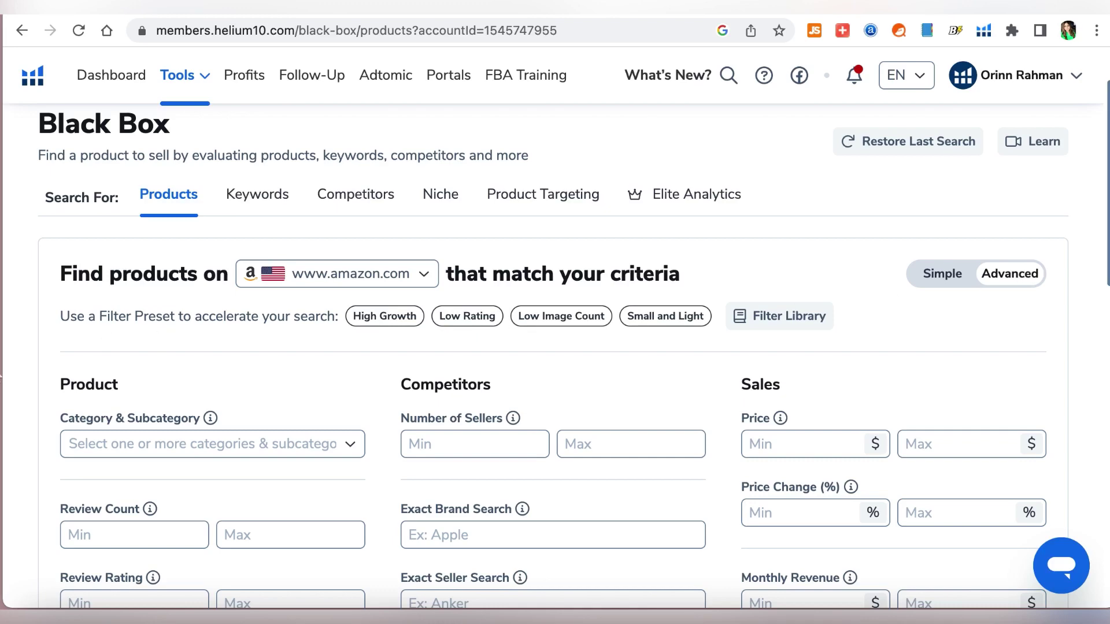
Switch Black Box to the Keywords tab for Amazon Phrases Research
scroll(19, 353, down, 3)
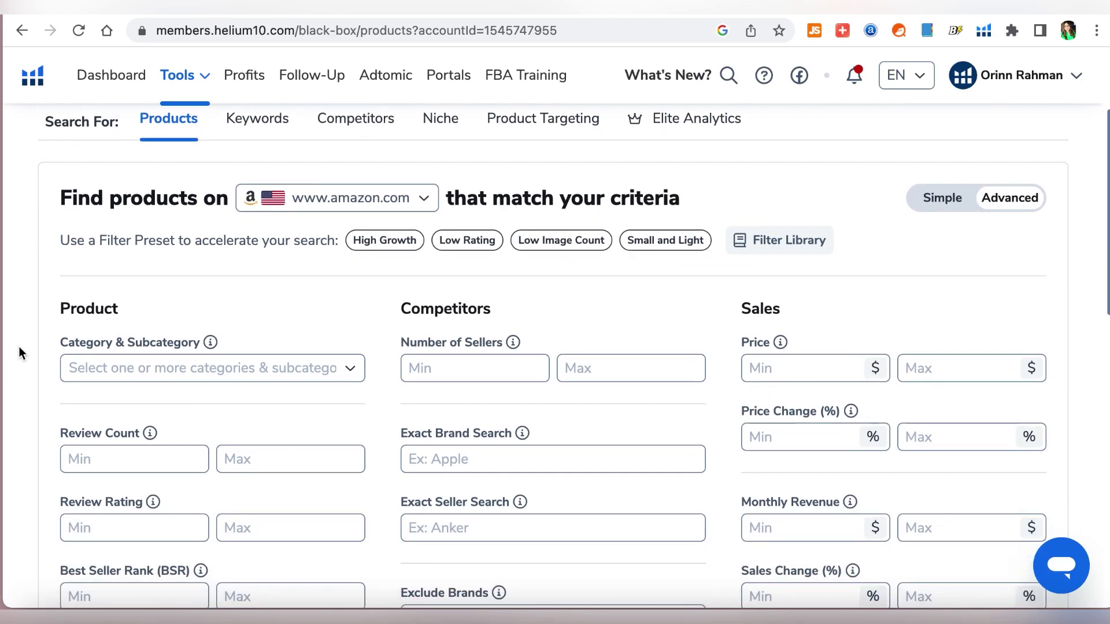
scroll(19, 353, down, 2)
scroll(19, 353, up, 2)
scroll(19, 347, up, 2)
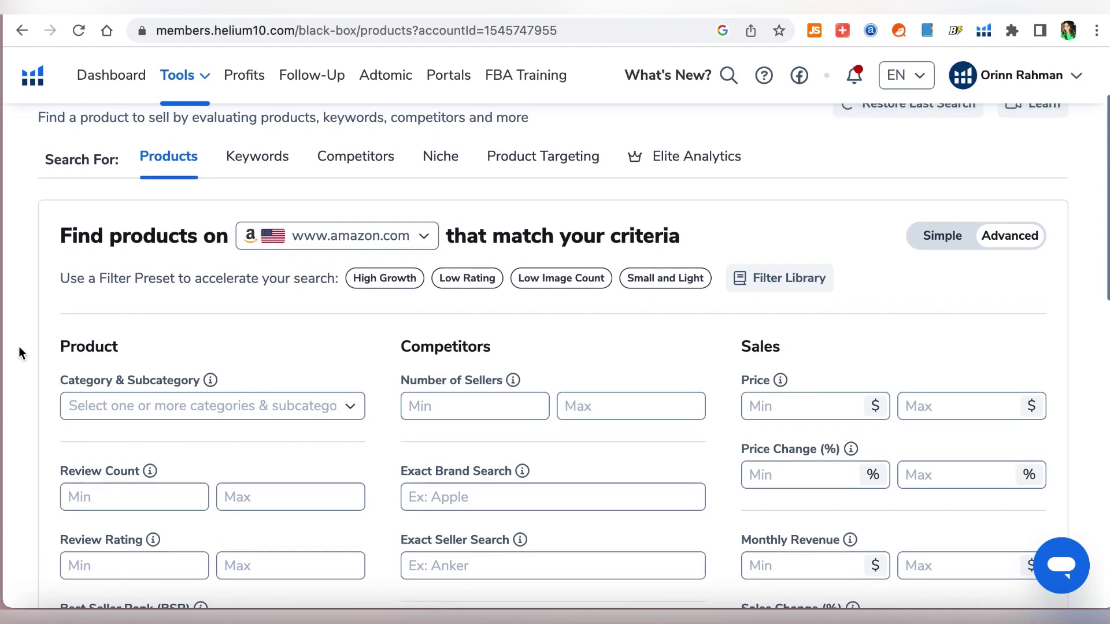
click(248, 160)
scroll(18, 350, down, 4)
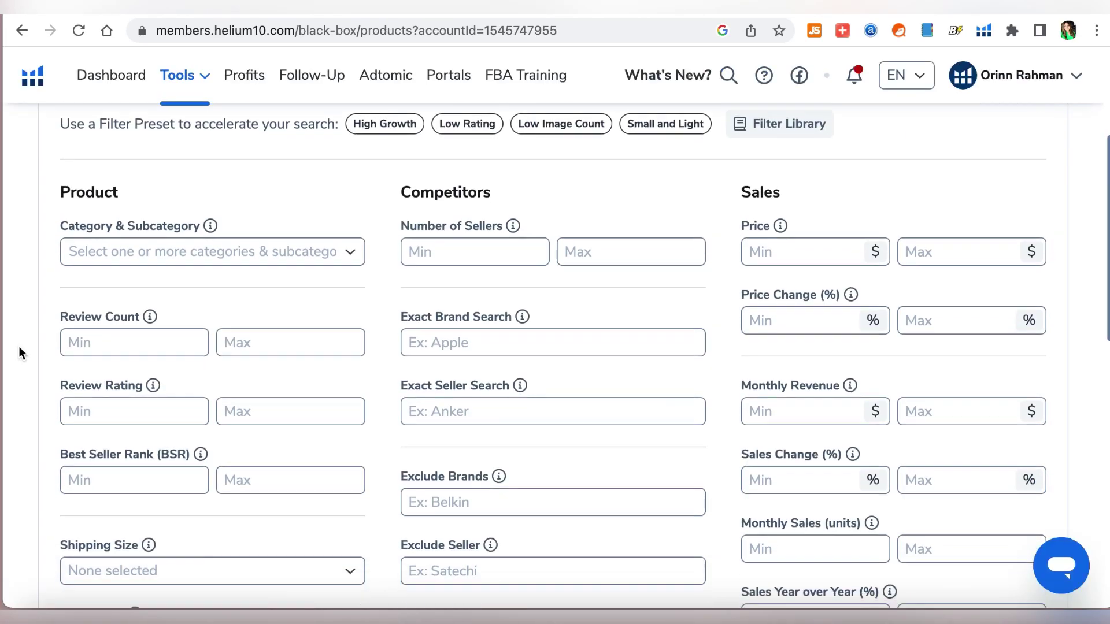
scroll(19, 350, up, 4)
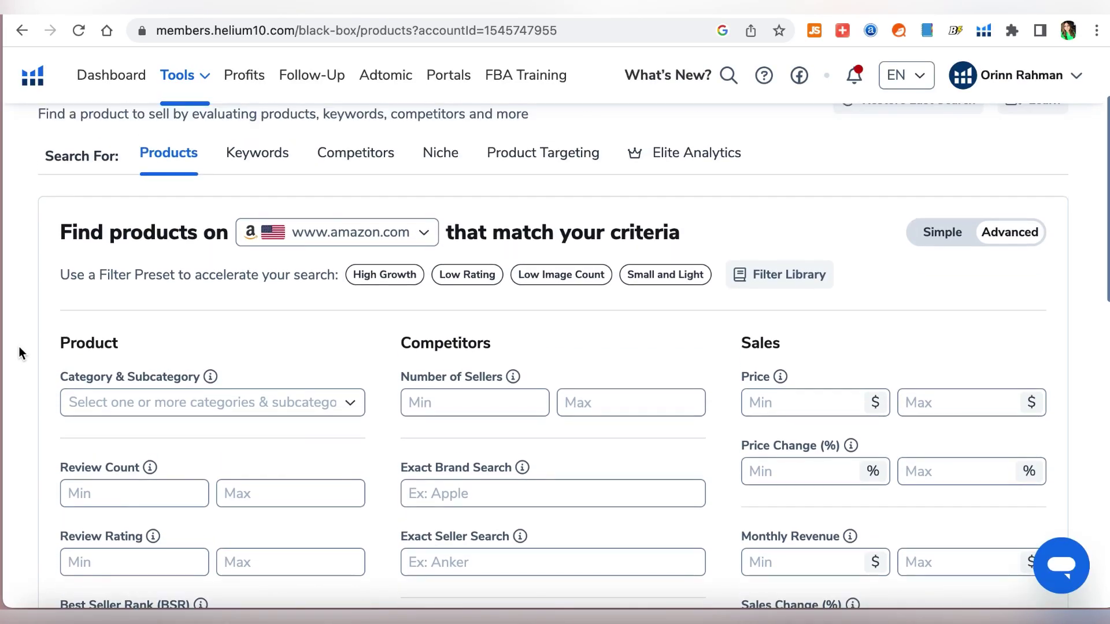
scroll(19, 353, down, 4)
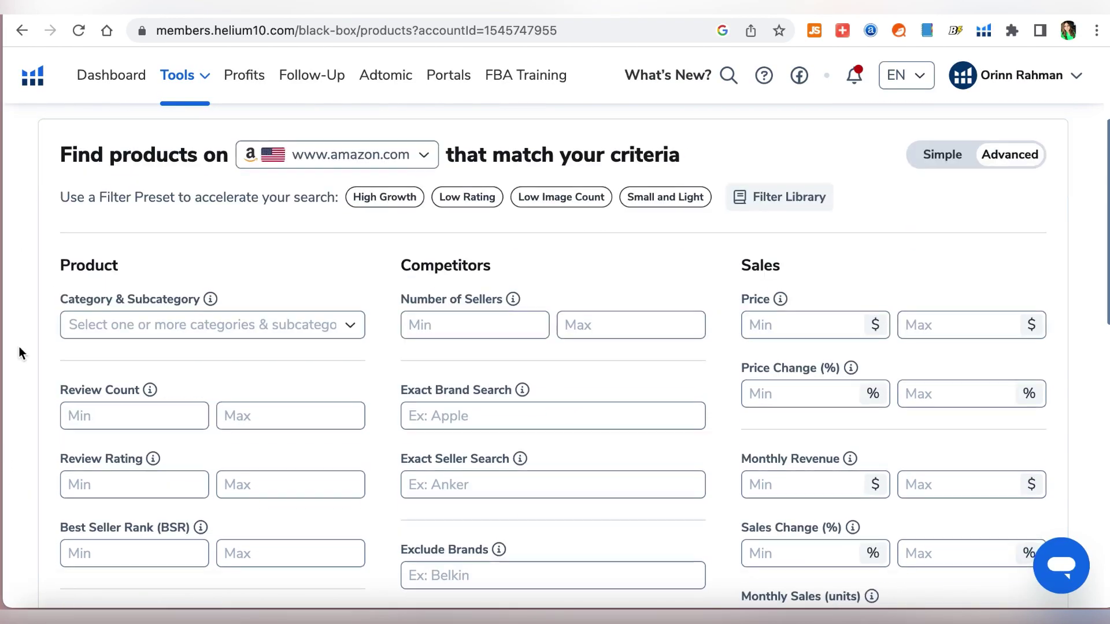
scroll(19, 352, up, 4)
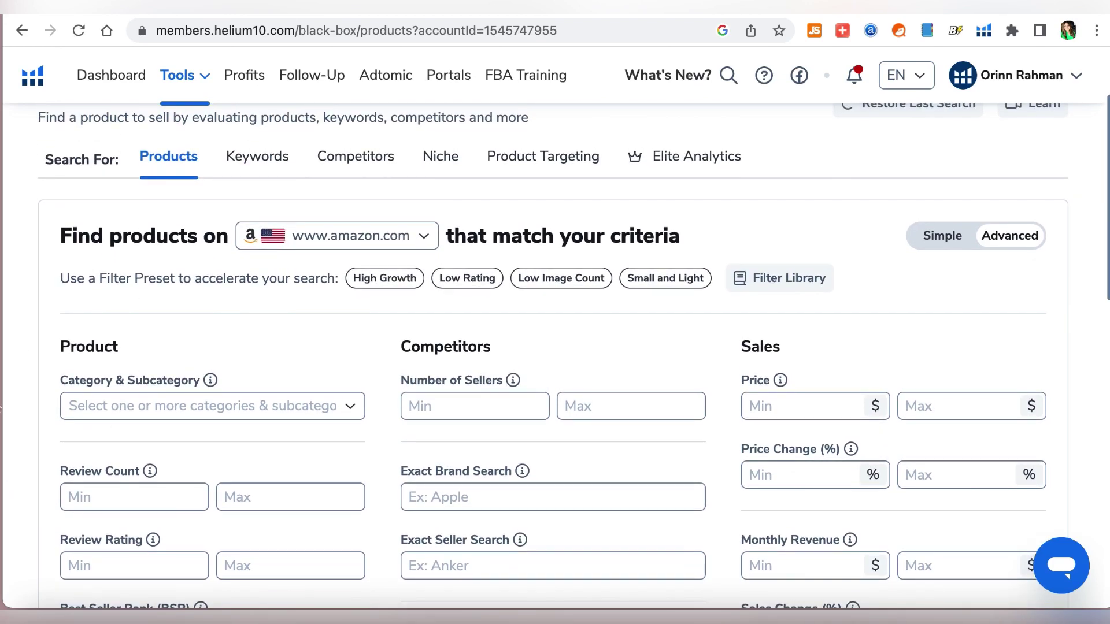
click(223, 169)
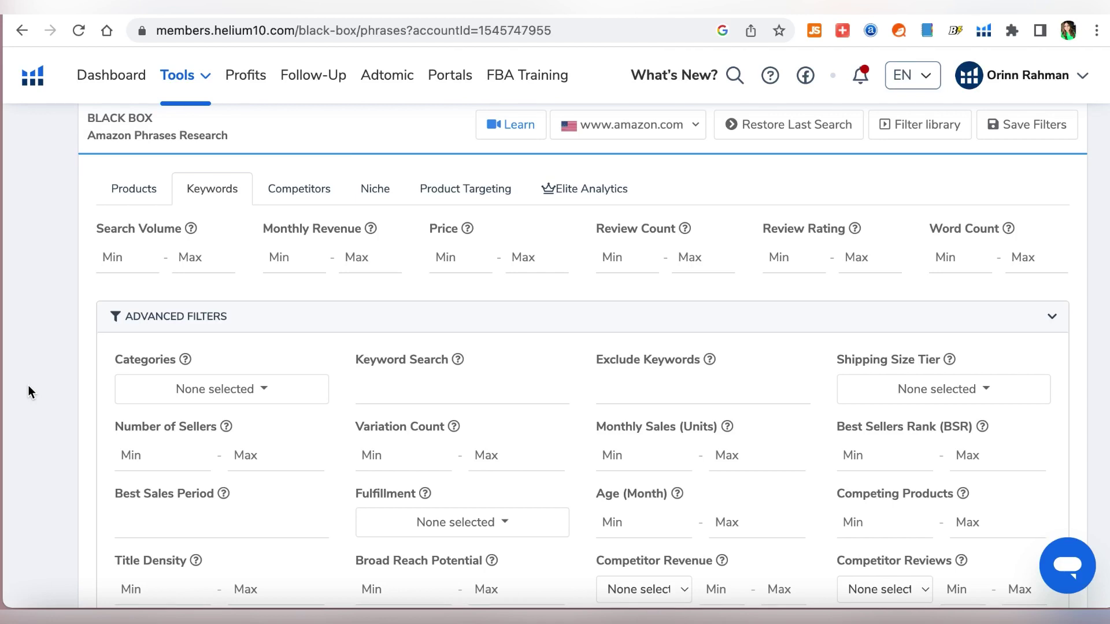
Set search volume minimum 1000, monthly revenue minimum 5000 and price range 25–45
click(104, 264)
text(1000)
click(273, 259)
text(5000)
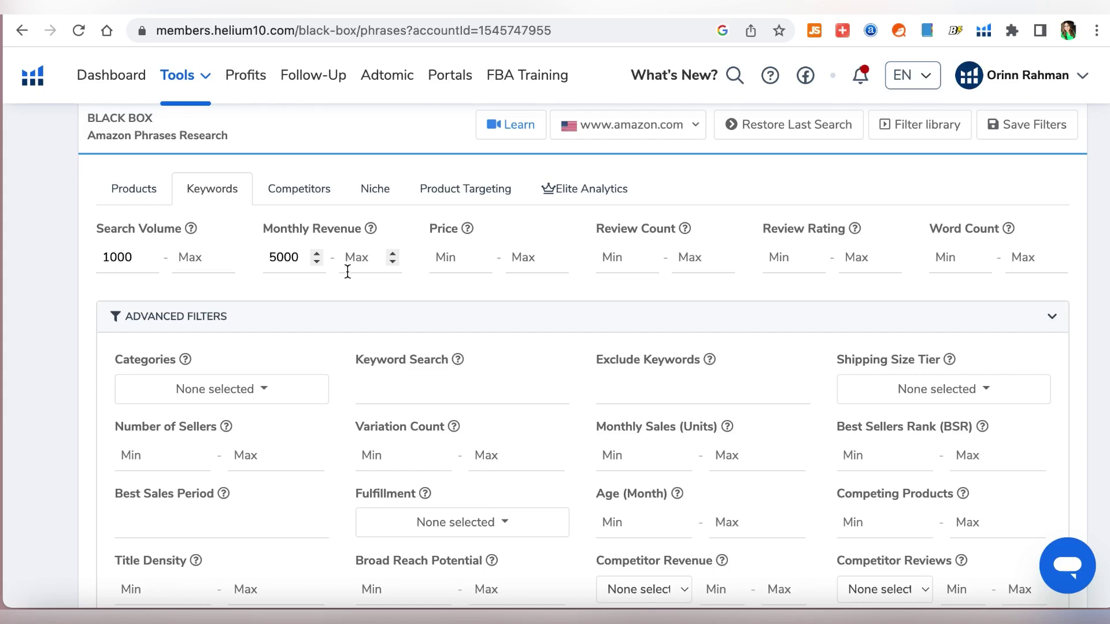
click(437, 258)
text(25)
click(531, 252)
text(45)
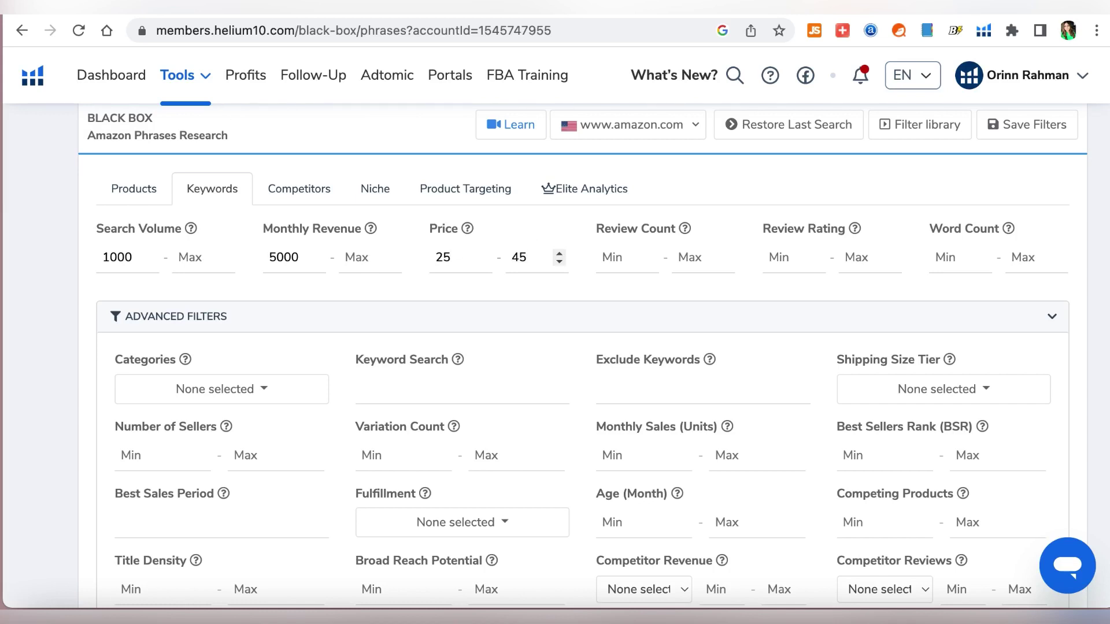
Set the maximum review count to 400
click(604, 258)
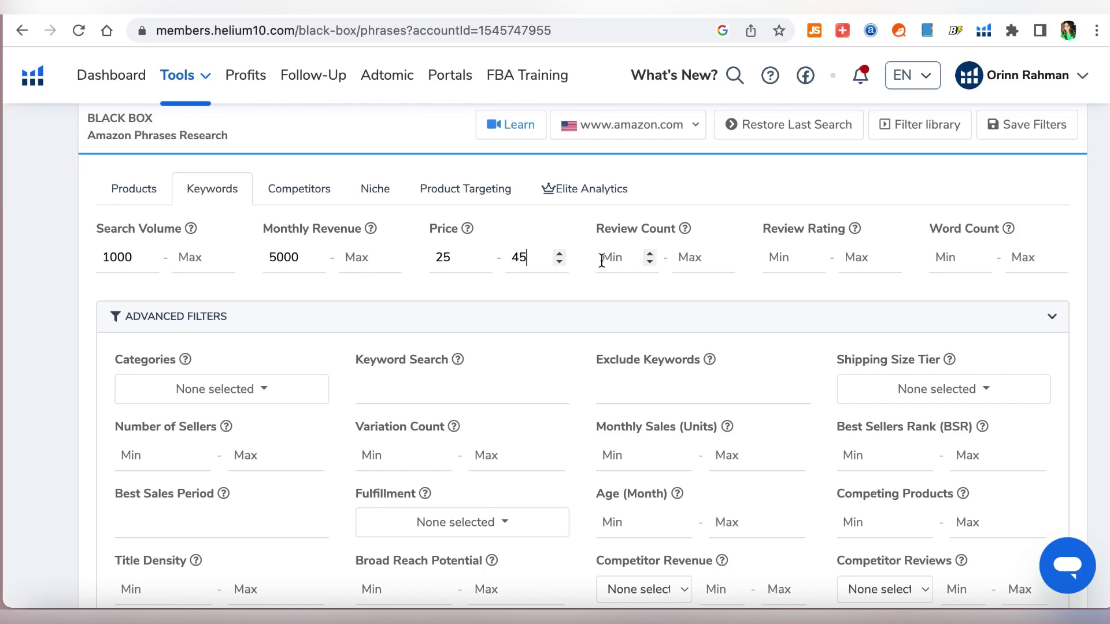
click(692, 258)
text(500)
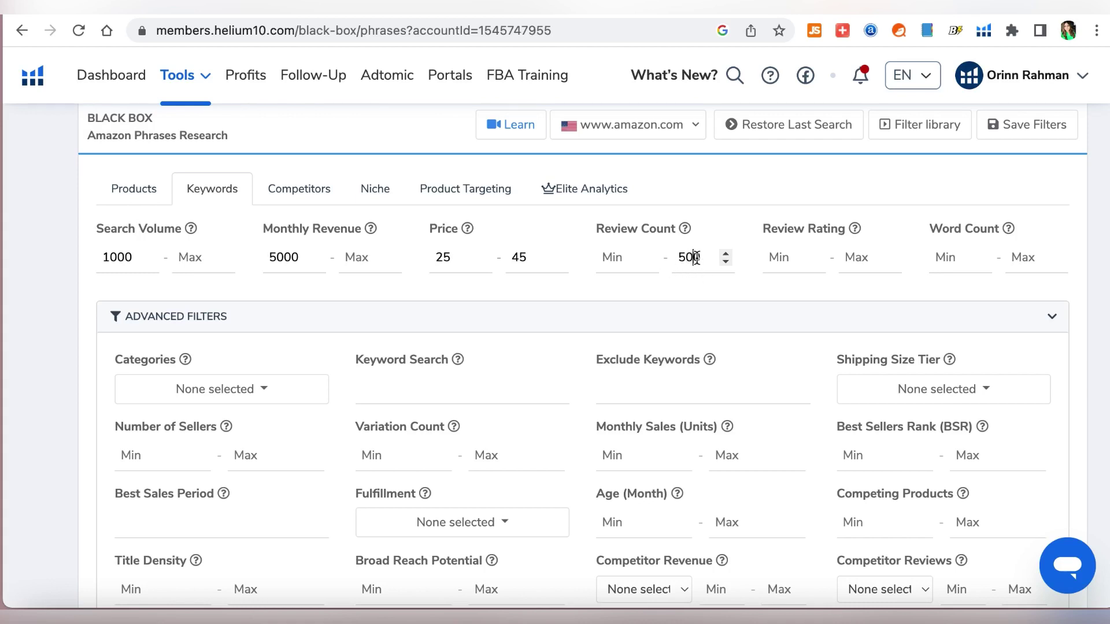
drag(693, 258, 682, 261)
key(ctrl+a)
key(BackSpace)
text(1500)
key(BackSpace)
key(BackSpace)
key(BackSpace)
key(BackSpace)
text(5)
text(00)
click(688, 257)
key(BackSpace)
text(4)
Set the maximum review rating to 4 and maximum word count to 2
click(850, 256)
text(4)
click(1028, 258)
text(2)
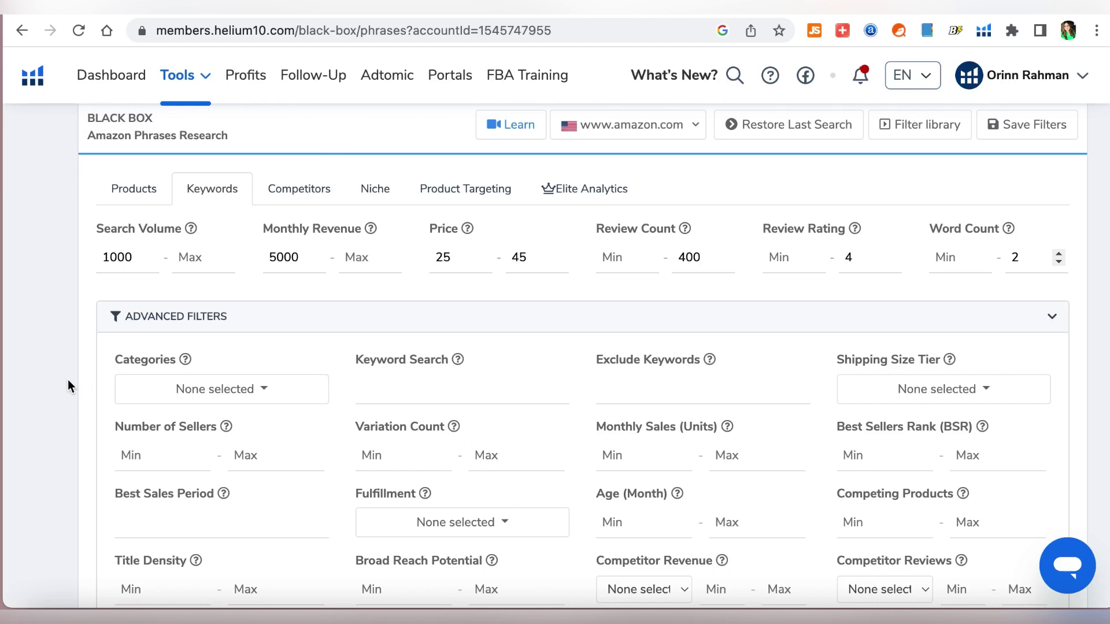
Run the filtered Black Box keyword search, returning 200+ phrases led by grunge pants
scroll(67, 379, down, 5)
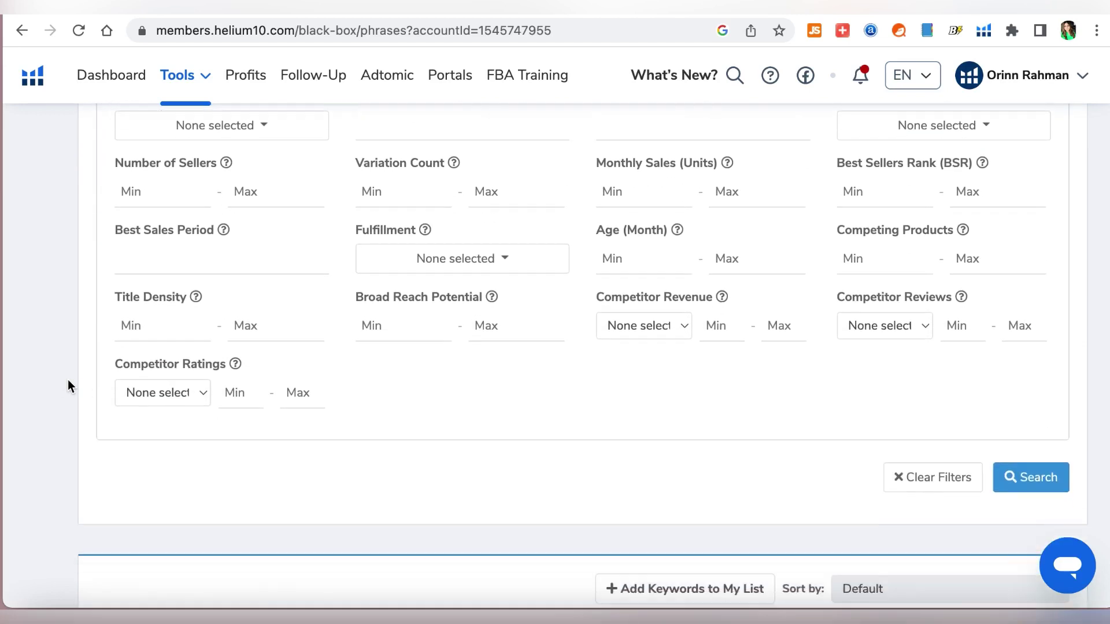
scroll(68, 385, down, 2)
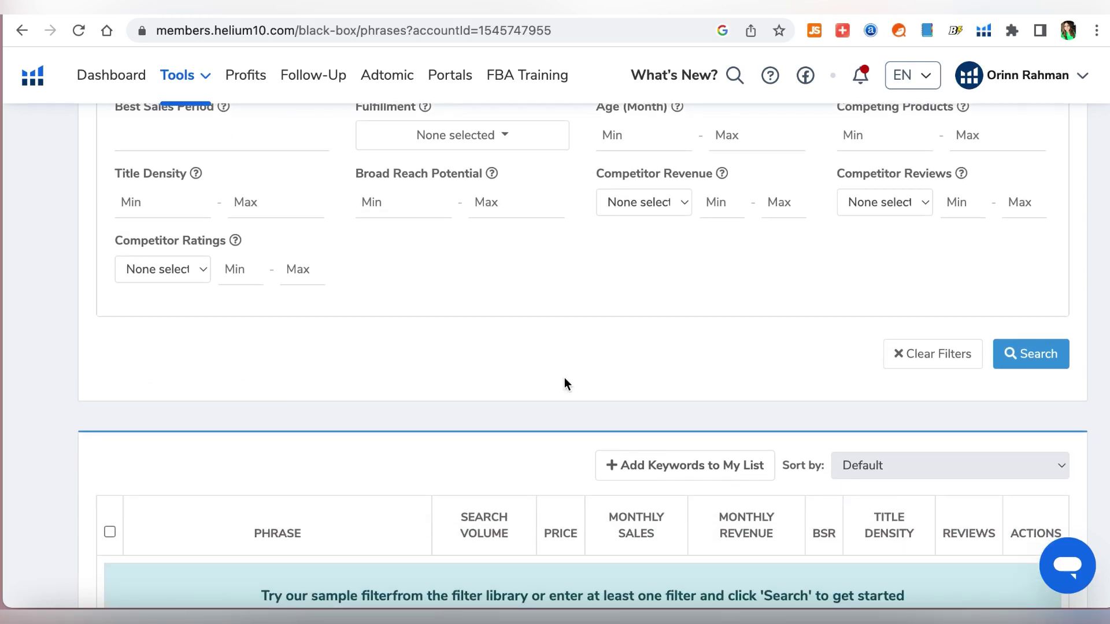
scroll(680, 328, up, 4)
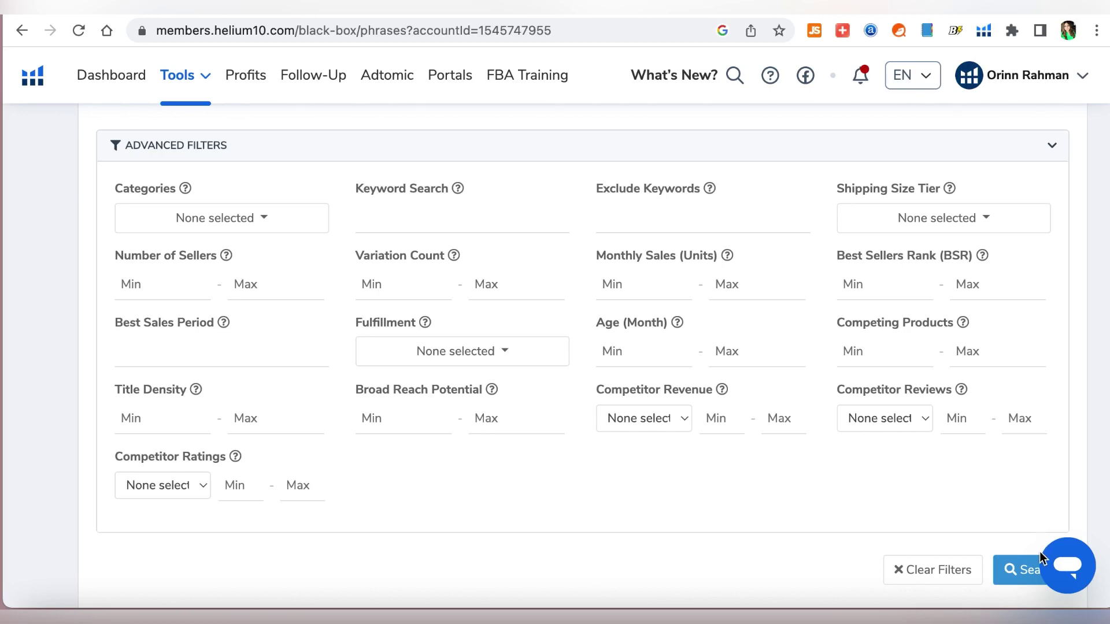
click(1035, 569)
click(1016, 570)
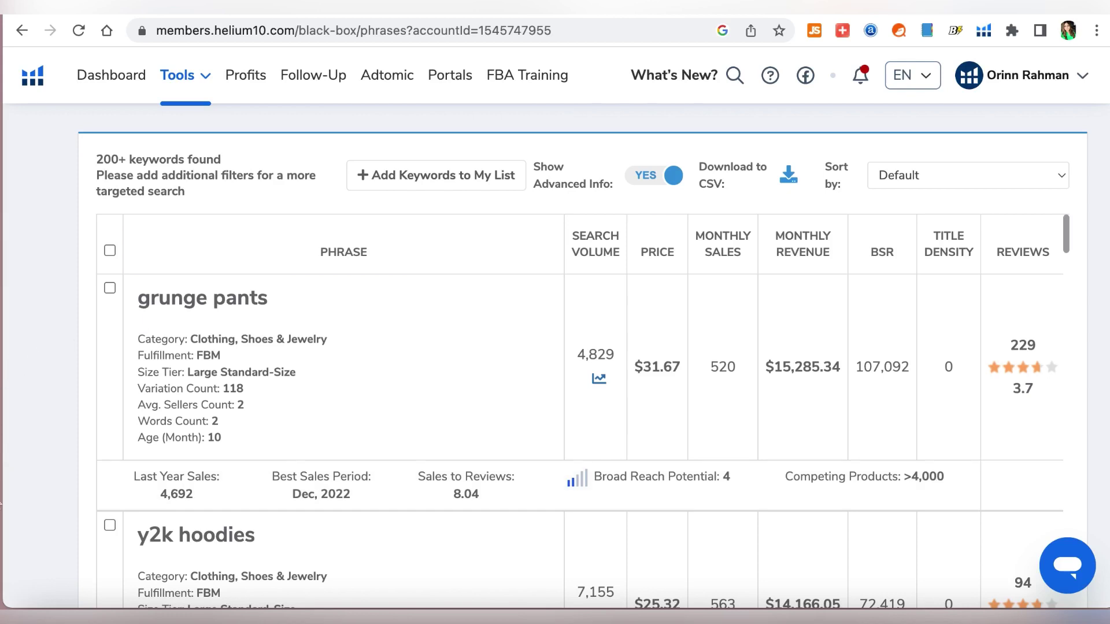
View the grunge pants keyword's search results on Amazon
scroll(48, 330, down, 1)
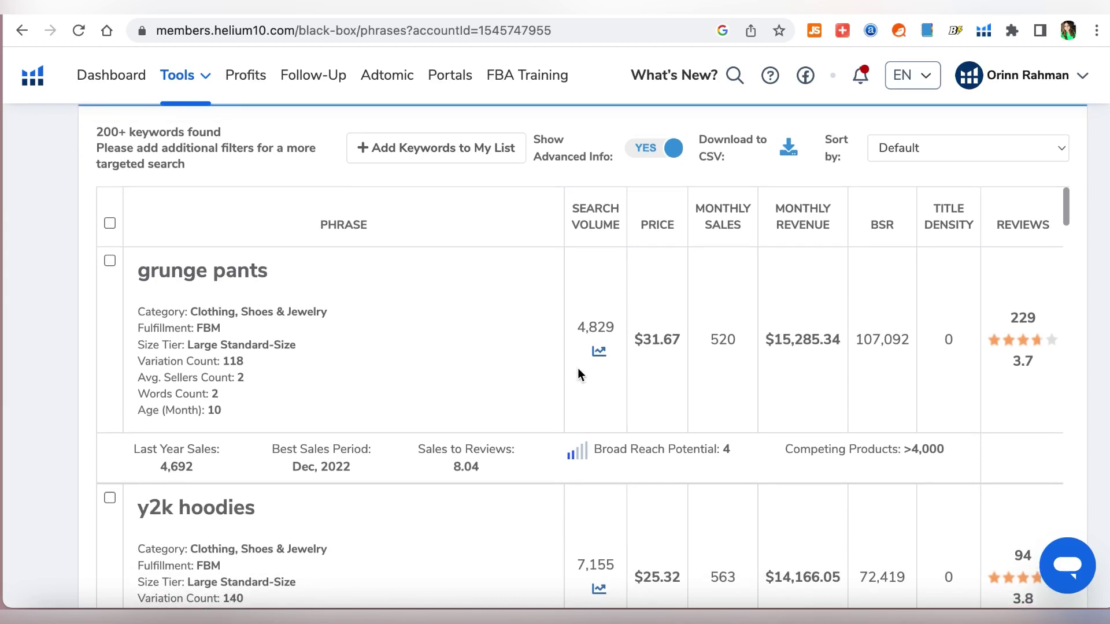
scroll(577, 368, right, 2)
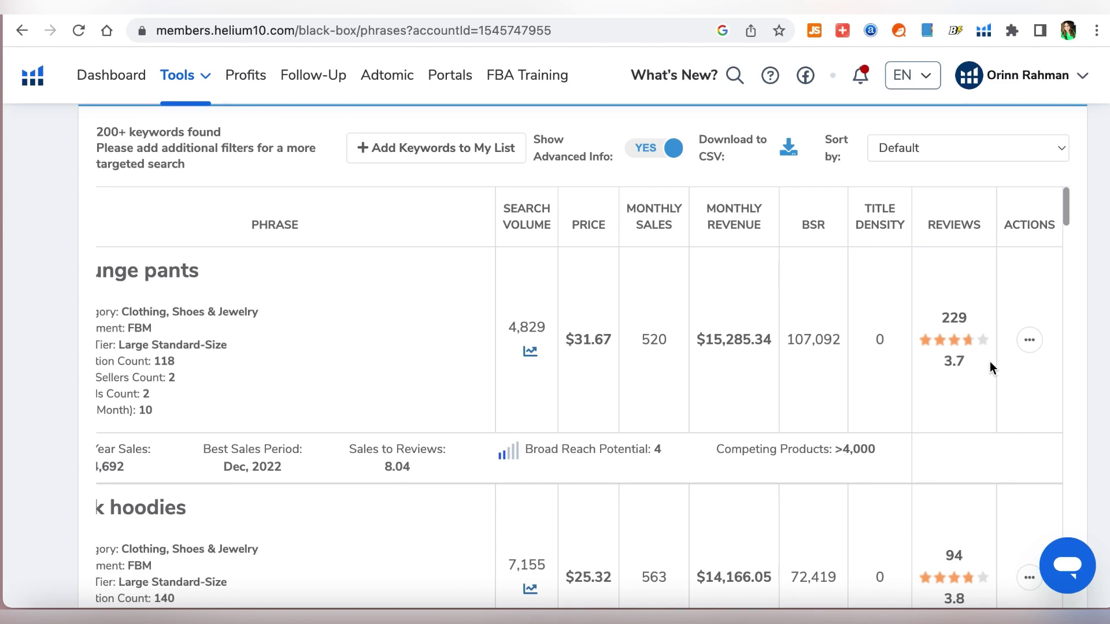
click(1030, 342)
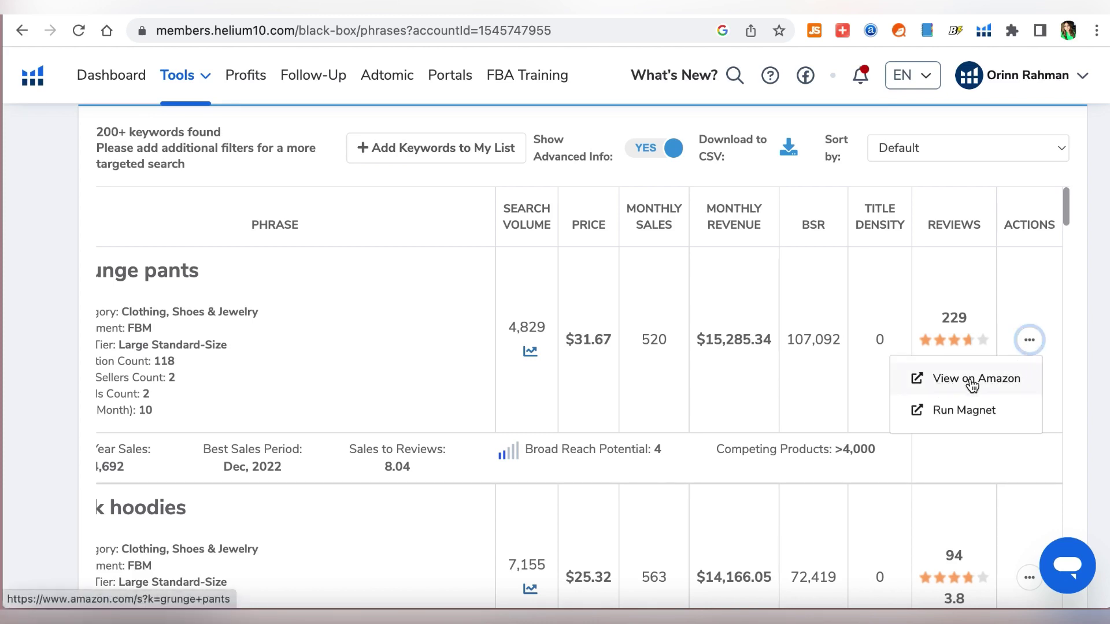
click(1029, 341)
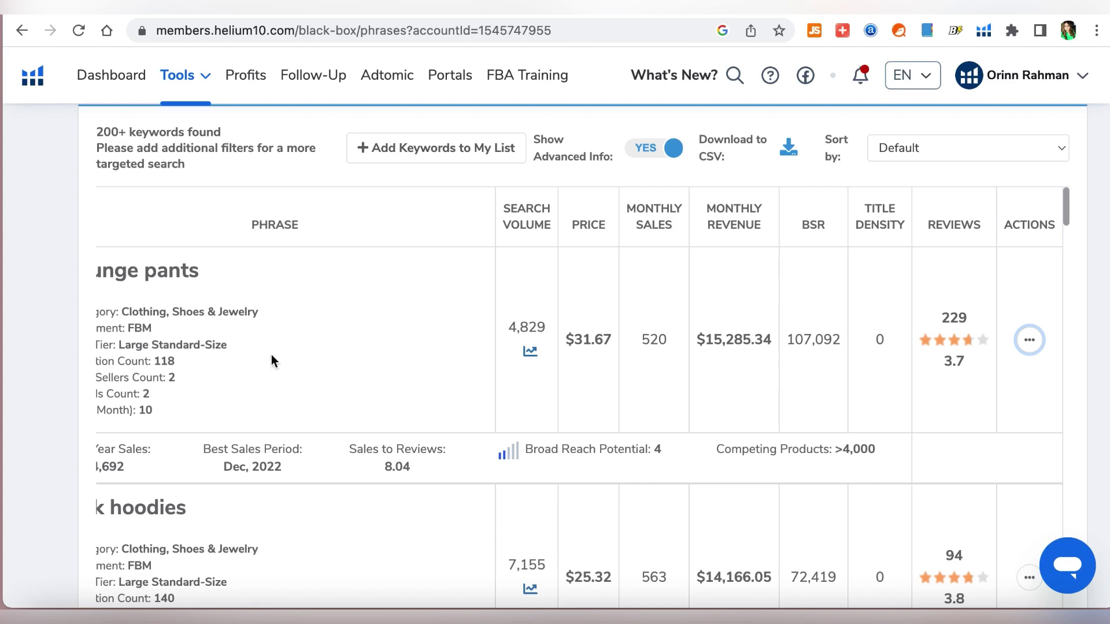
Browse further down the keyword results, reaching rows like trippy rug (2,321 searches, $30.52)
scroll(387, 331, left, 3)
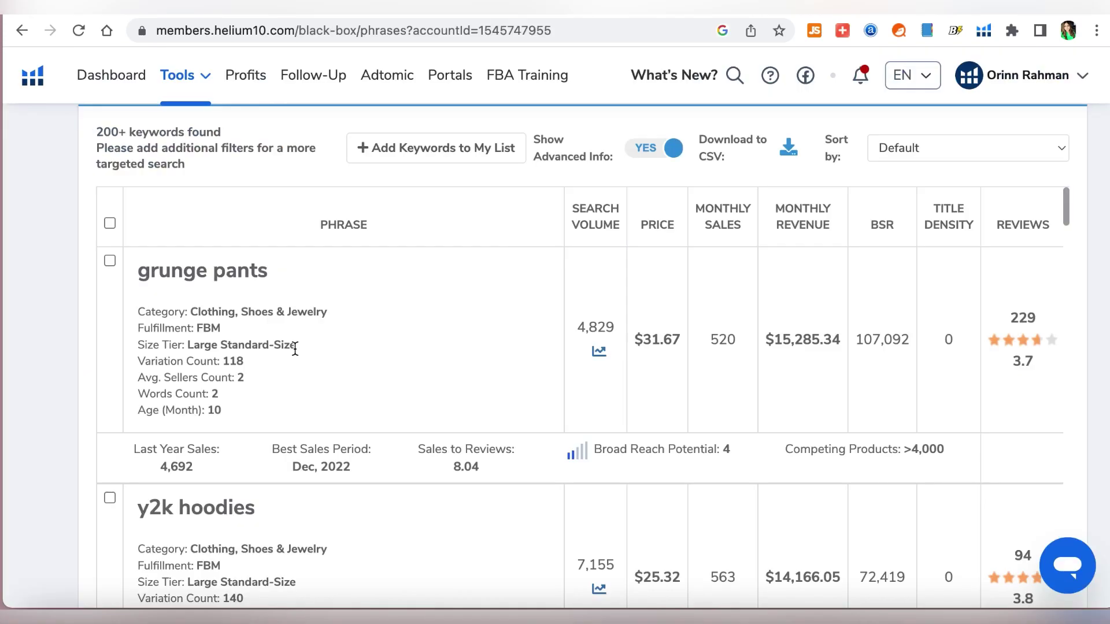
scroll(294, 348, down, 10)
scroll(294, 348, down, 8)
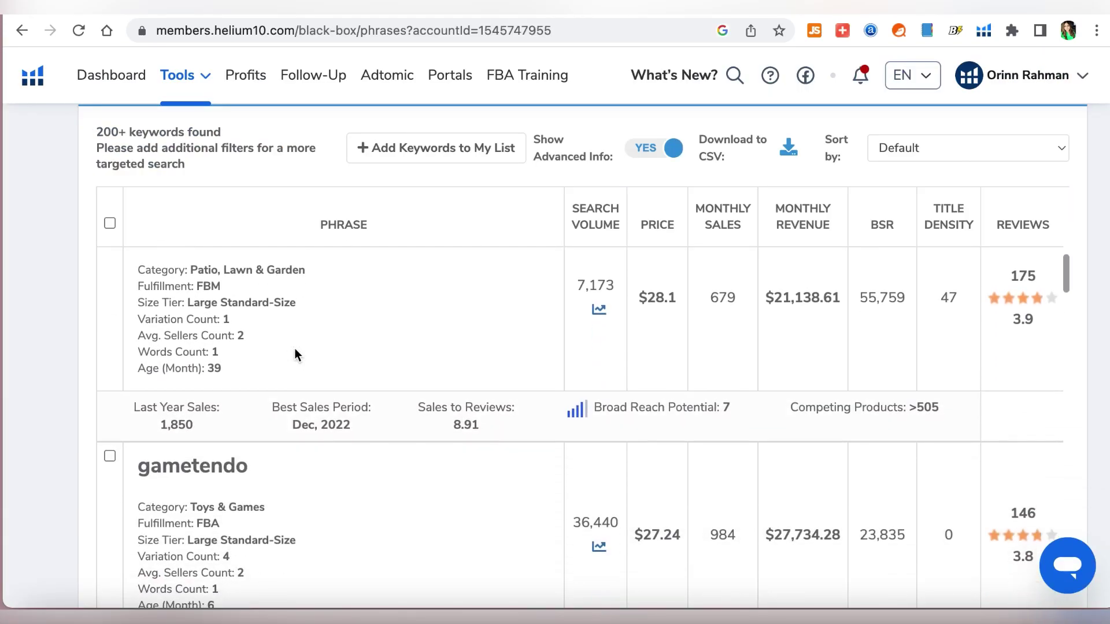
scroll(295, 354, down, 3)
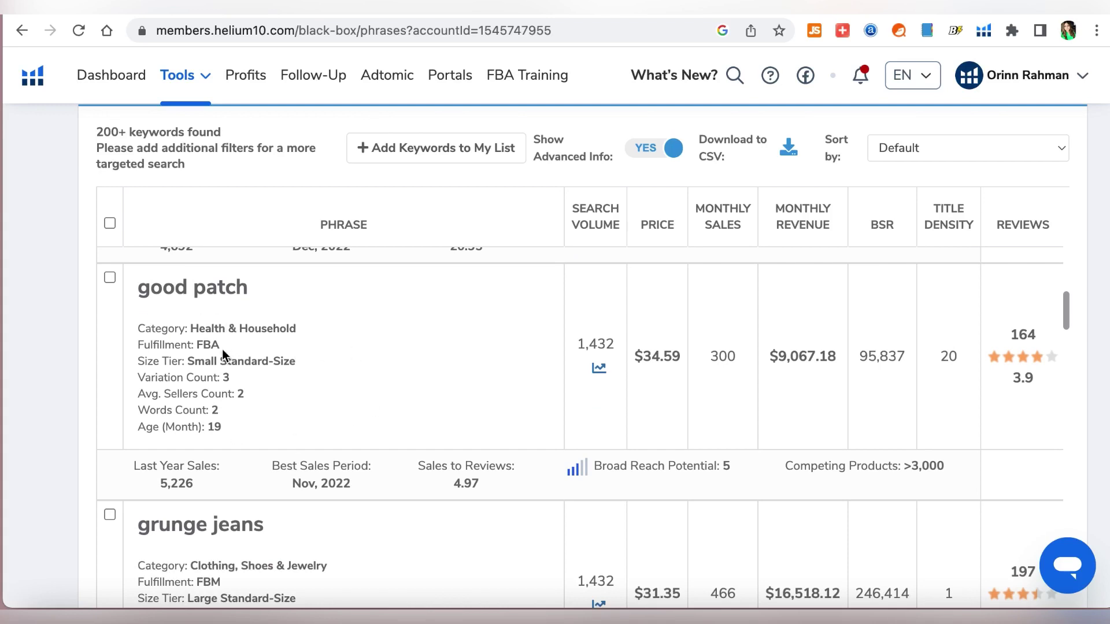
scroll(379, 414, down, 4)
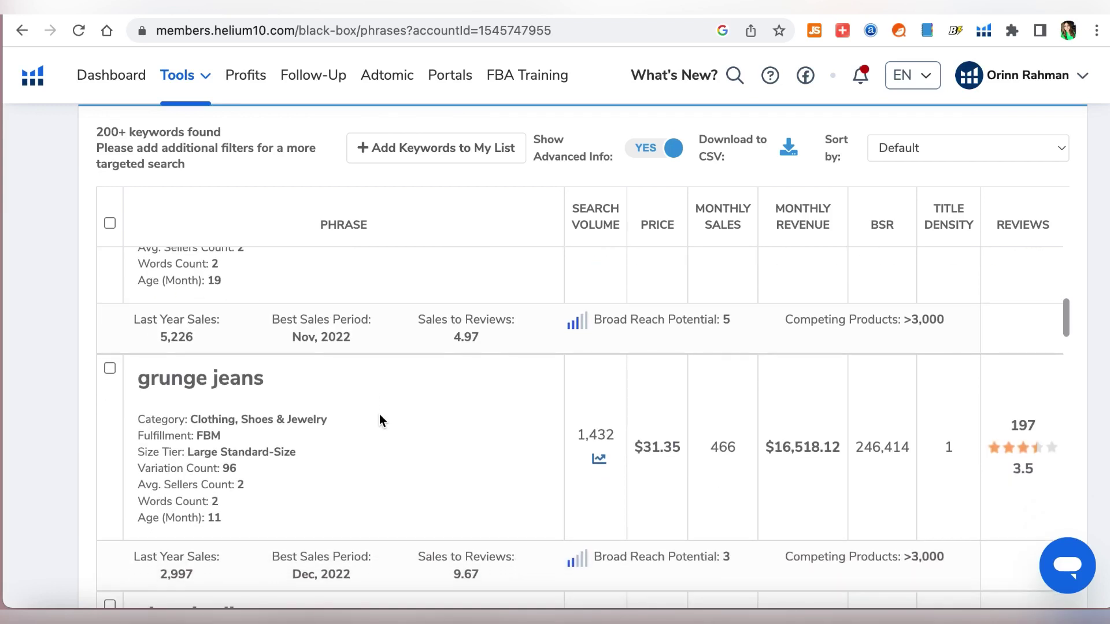
scroll(380, 414, down, 3)
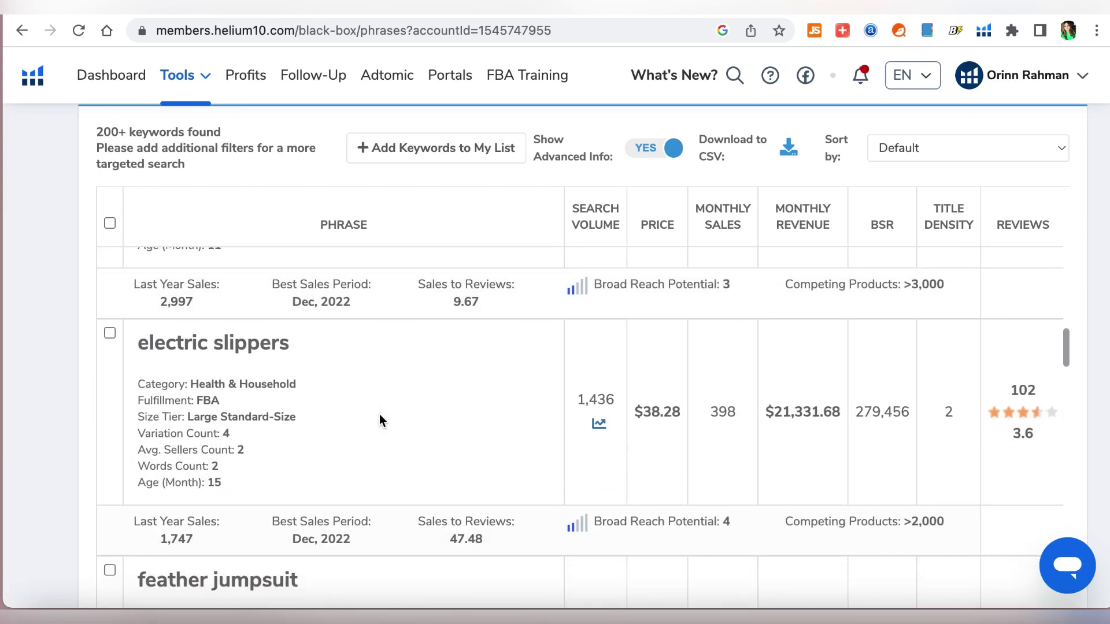
scroll(379, 414, down, 1)
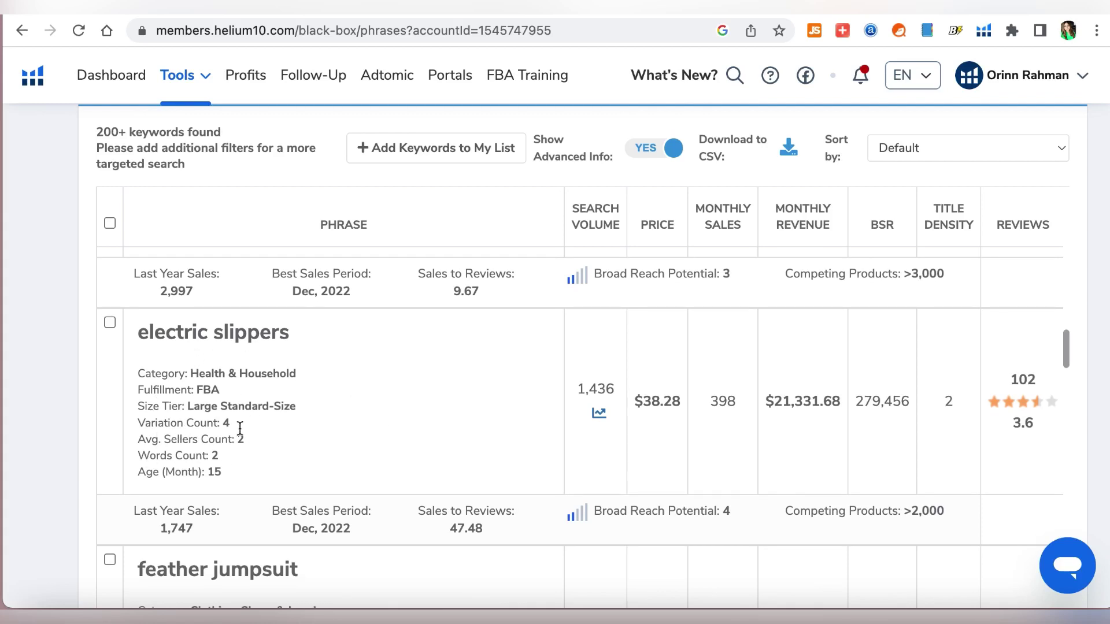
scroll(282, 465, down, 3)
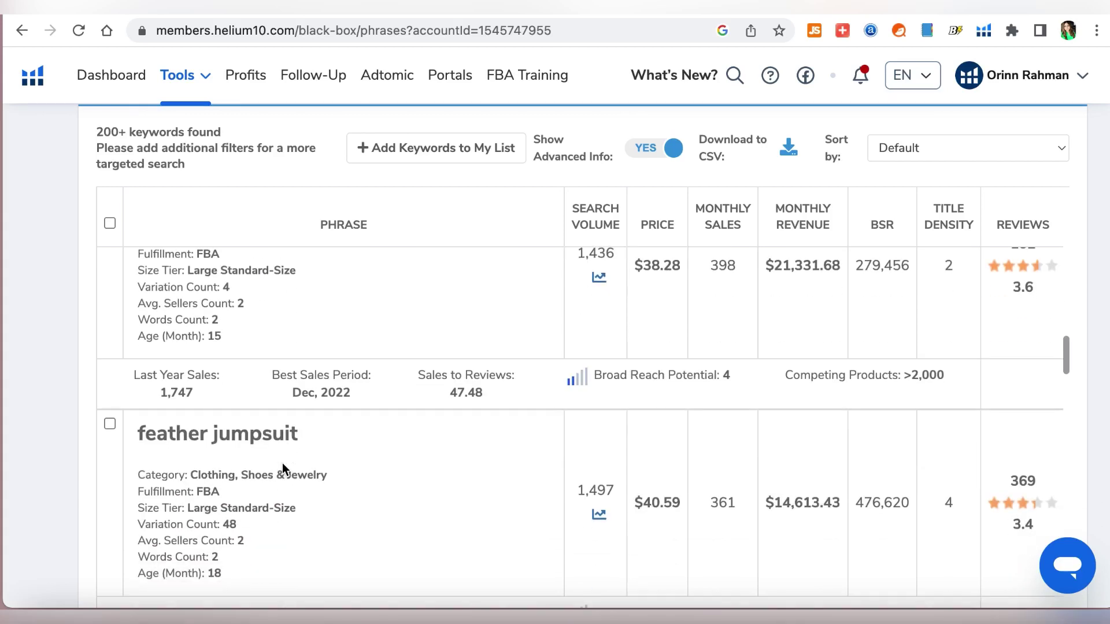
scroll(282, 464, down, 5)
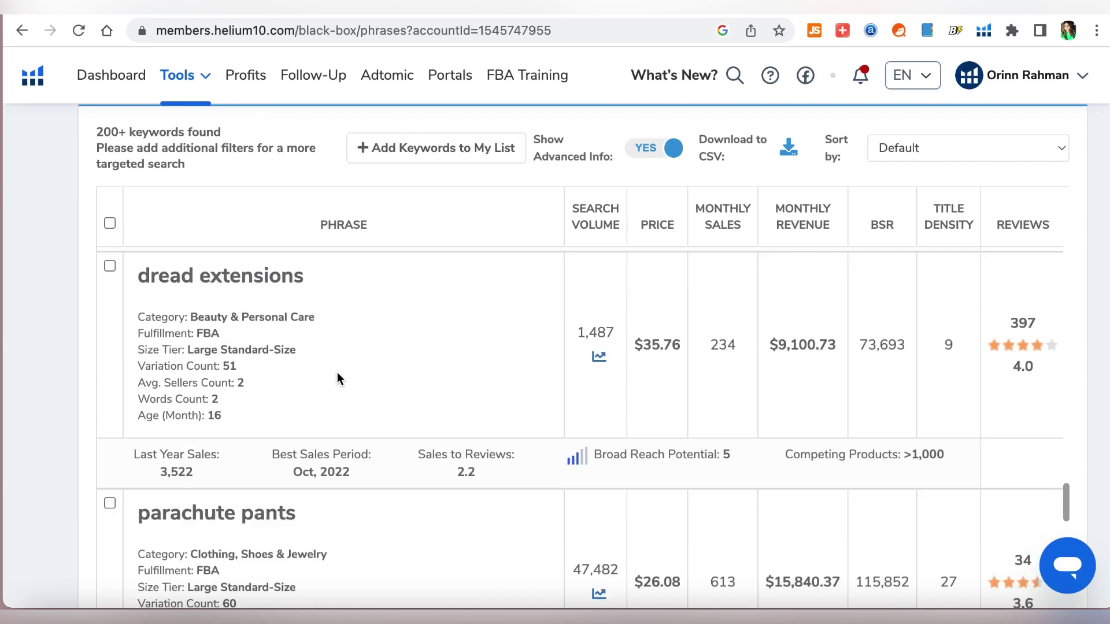
scroll(338, 376, down, 3)
scroll(338, 377, down, 5)
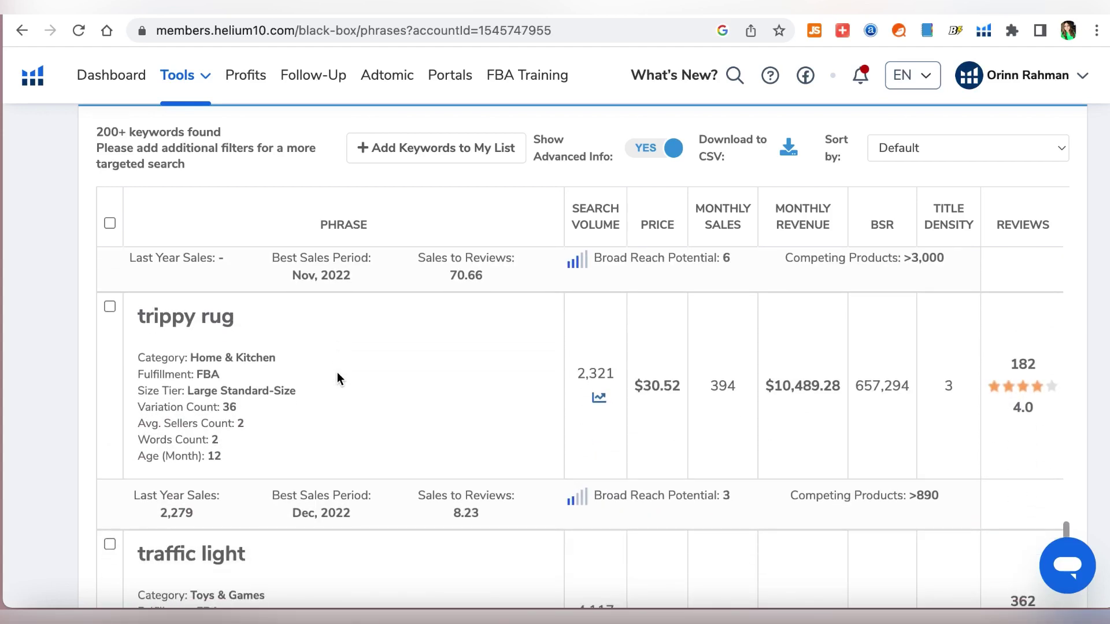
scroll(337, 376, down, 1)
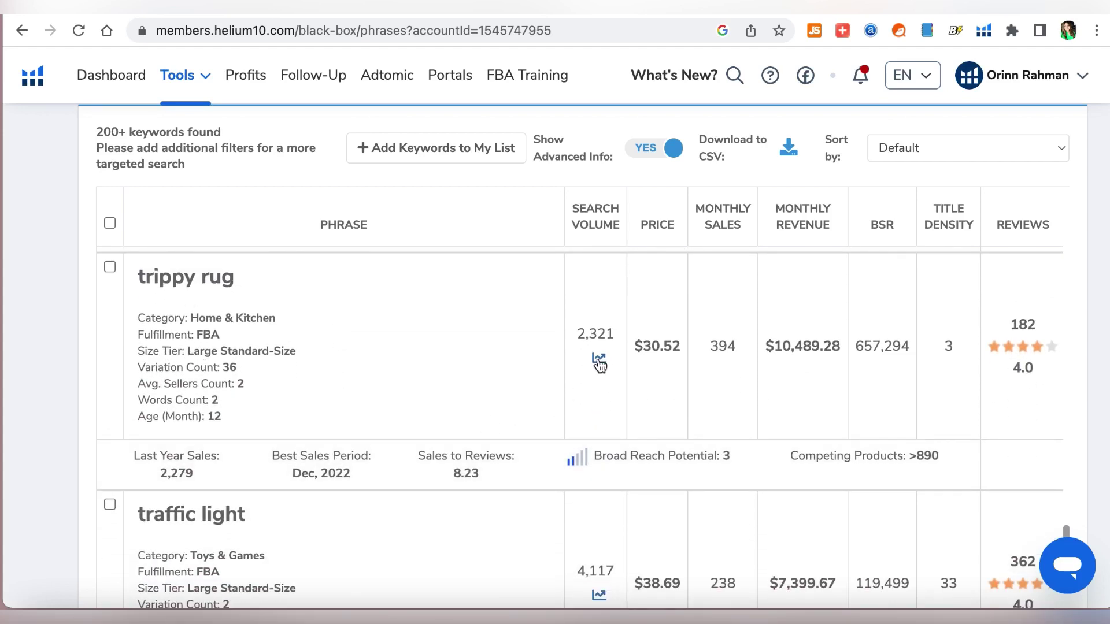
Check the trippy rug results on Amazon, then close that tab back to Black Box
scroll(656, 364, right, 3)
click(1029, 342)
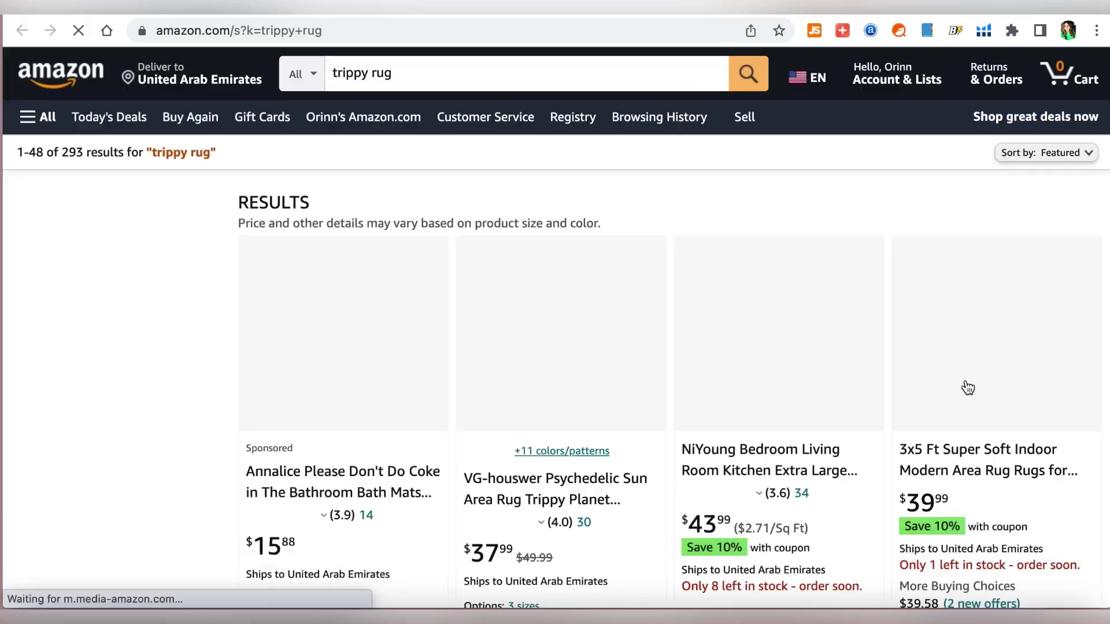
scroll(794, 370, down, 10)
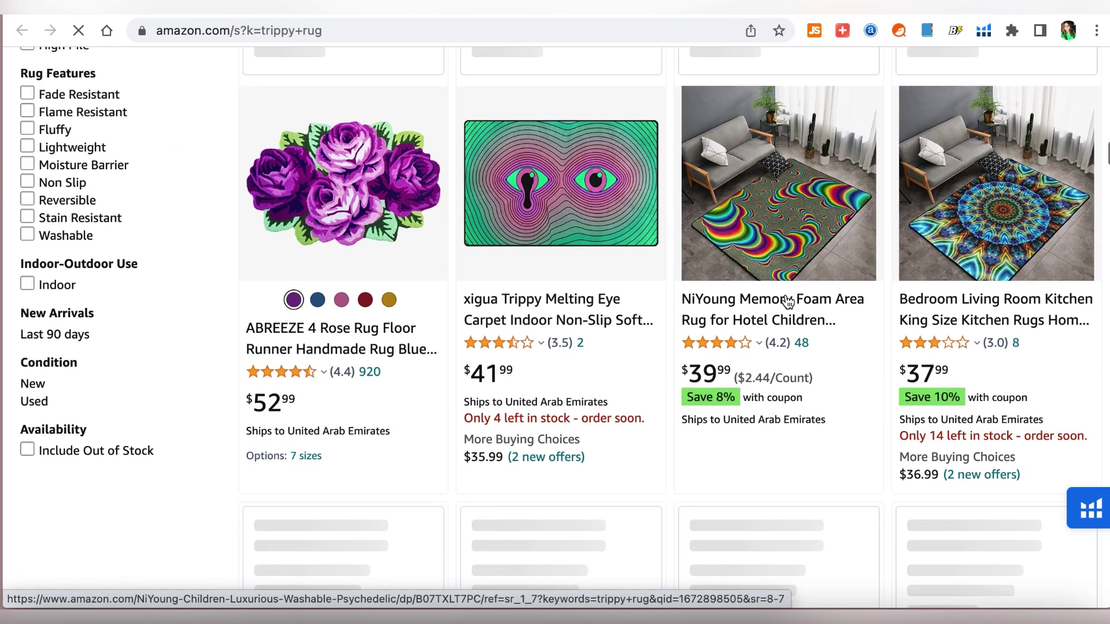
scroll(787, 298, down, 5)
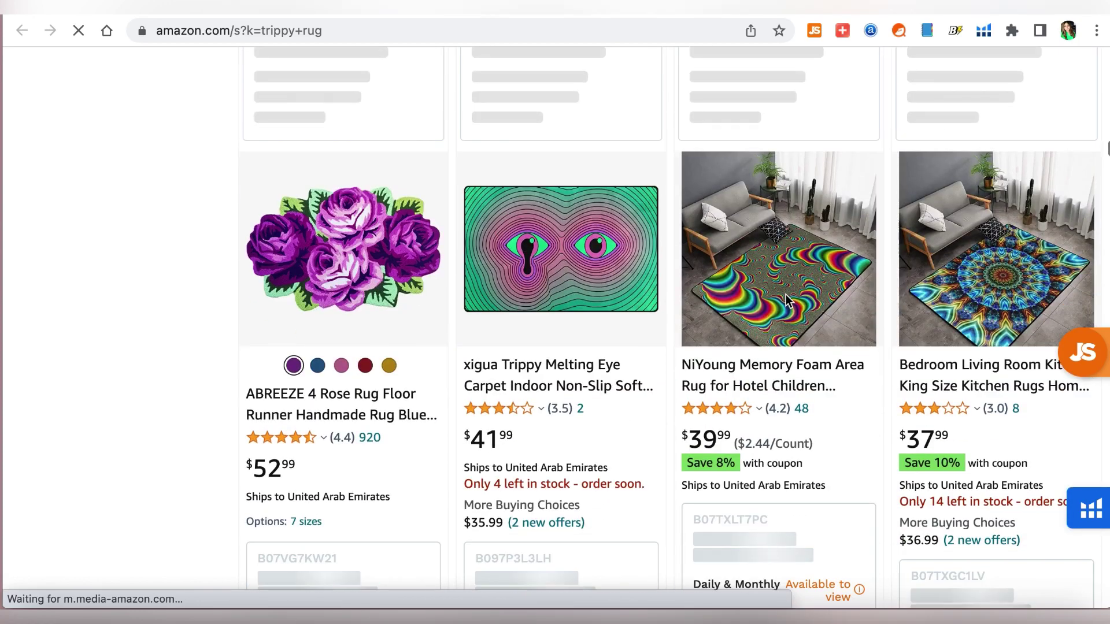
key(ctrl+w)
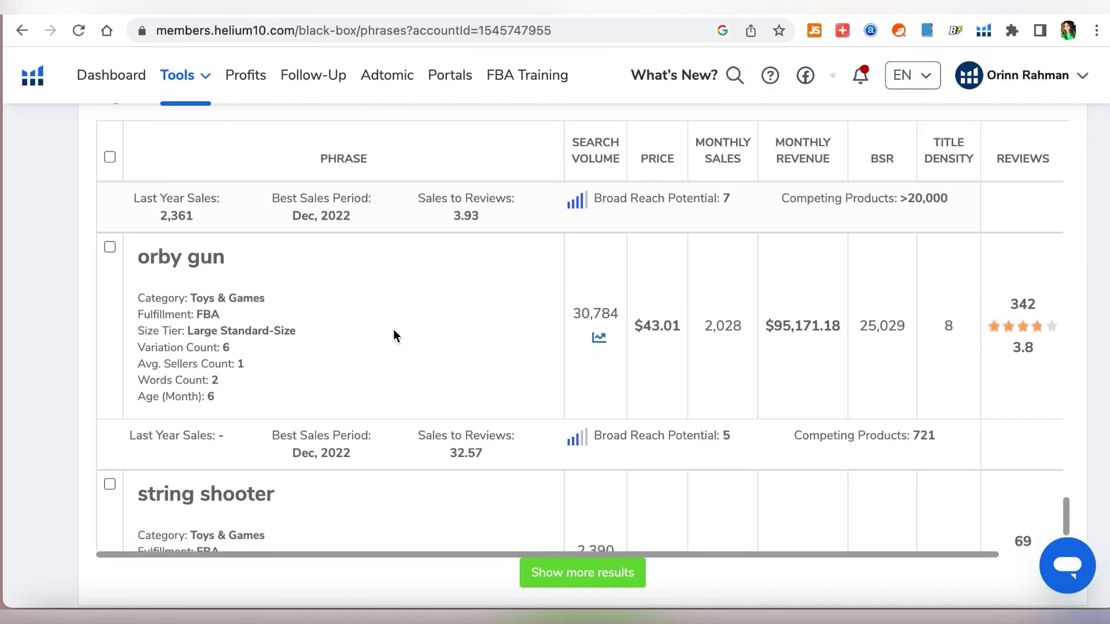
Open the actions menu for the 'string shooter' phrase to view it on Amazon
scroll(393, 331, down, 3)
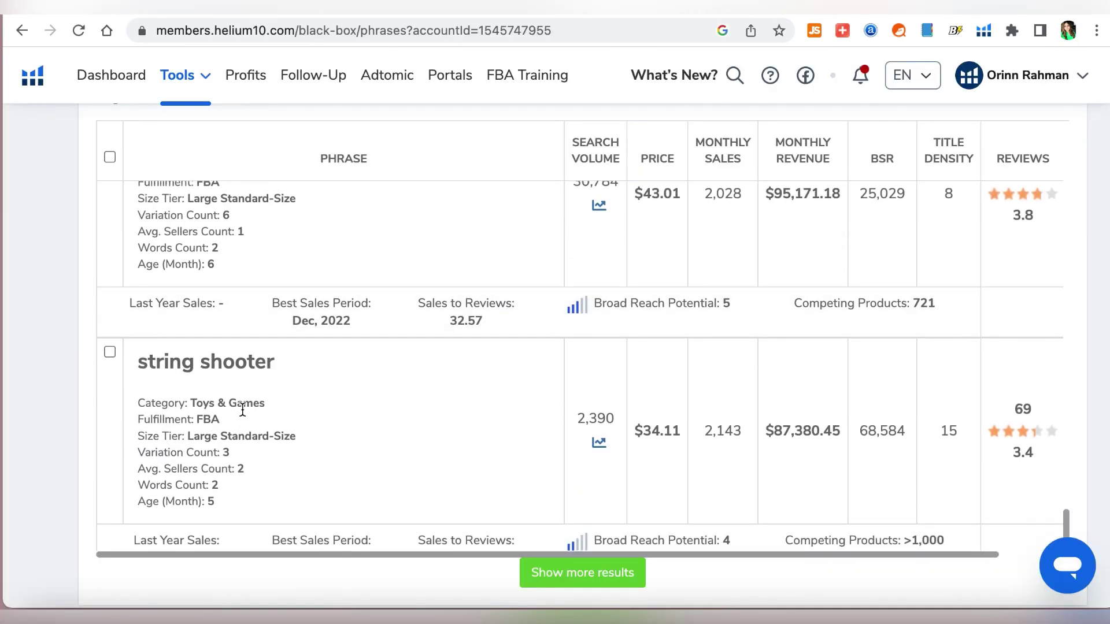
scroll(241, 419, up, 1)
scroll(634, 475, right, 2)
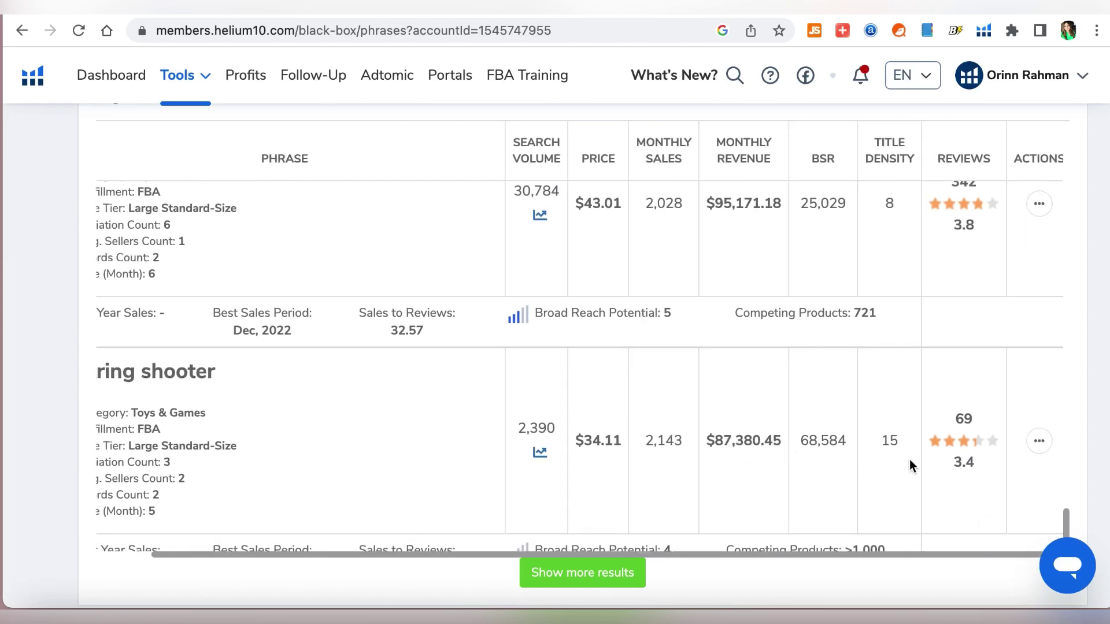
scroll(910, 466, right, 1)
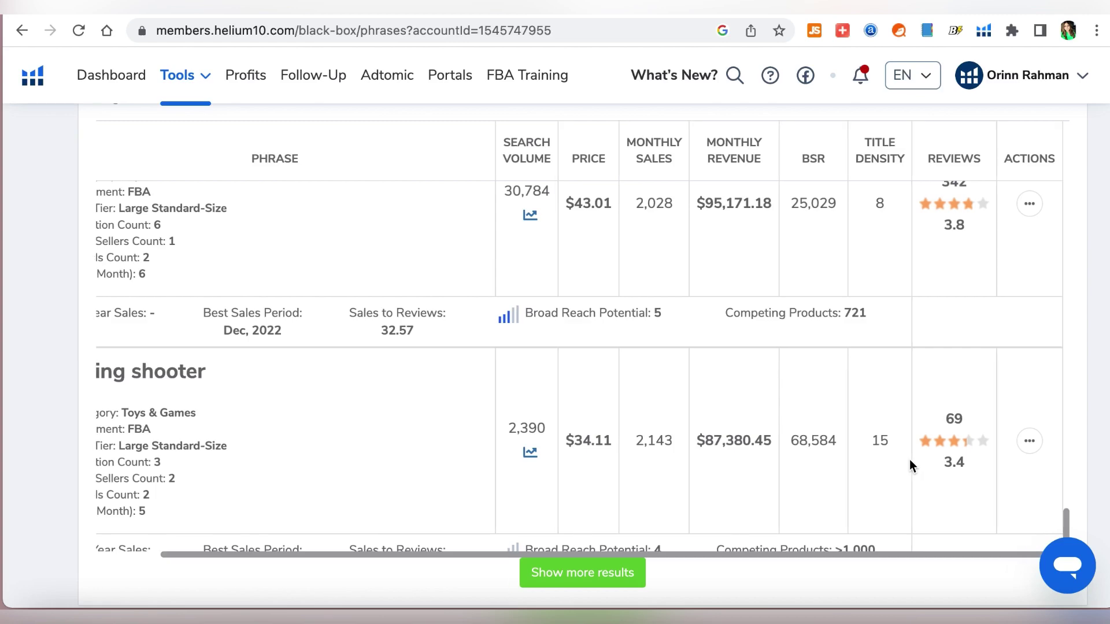
click(1030, 442)
click(960, 481)
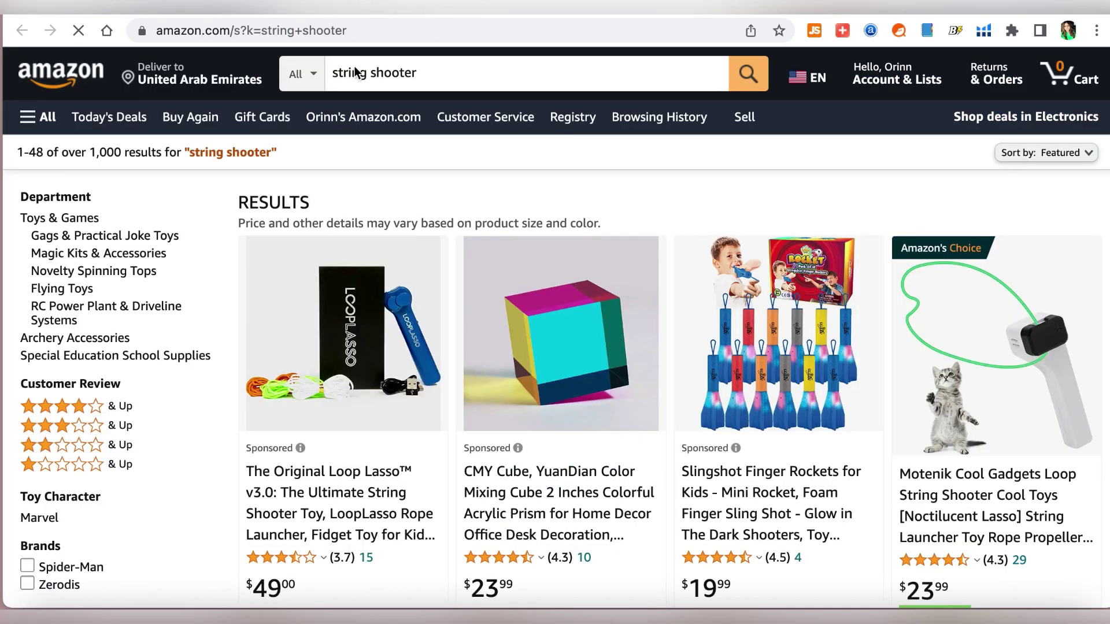
scroll(477, 368, down, 9)
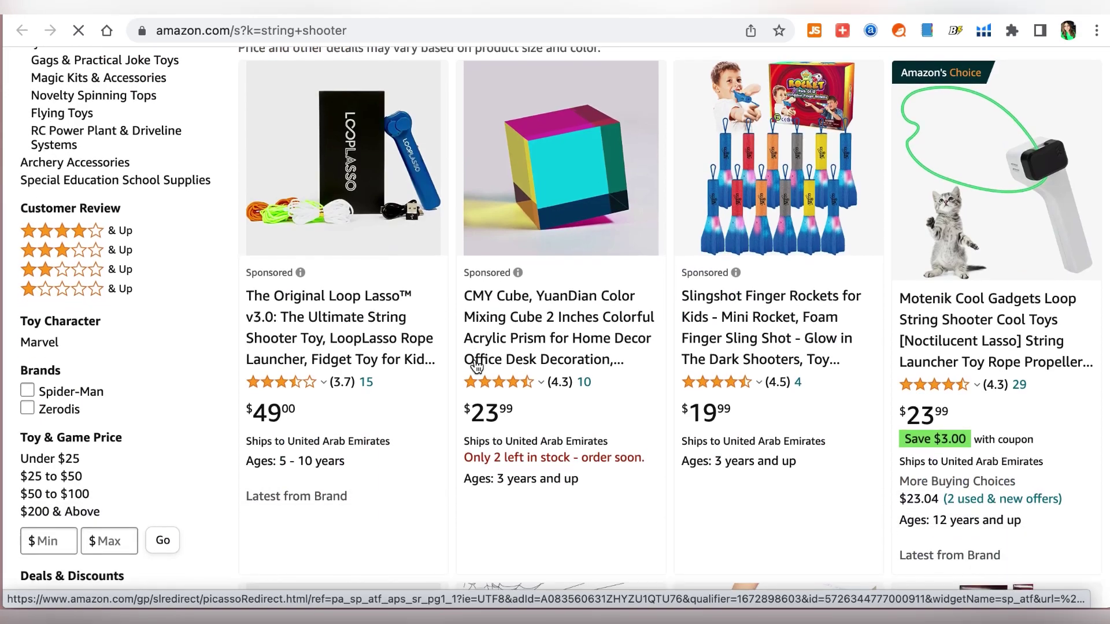
scroll(477, 368, down, 2)
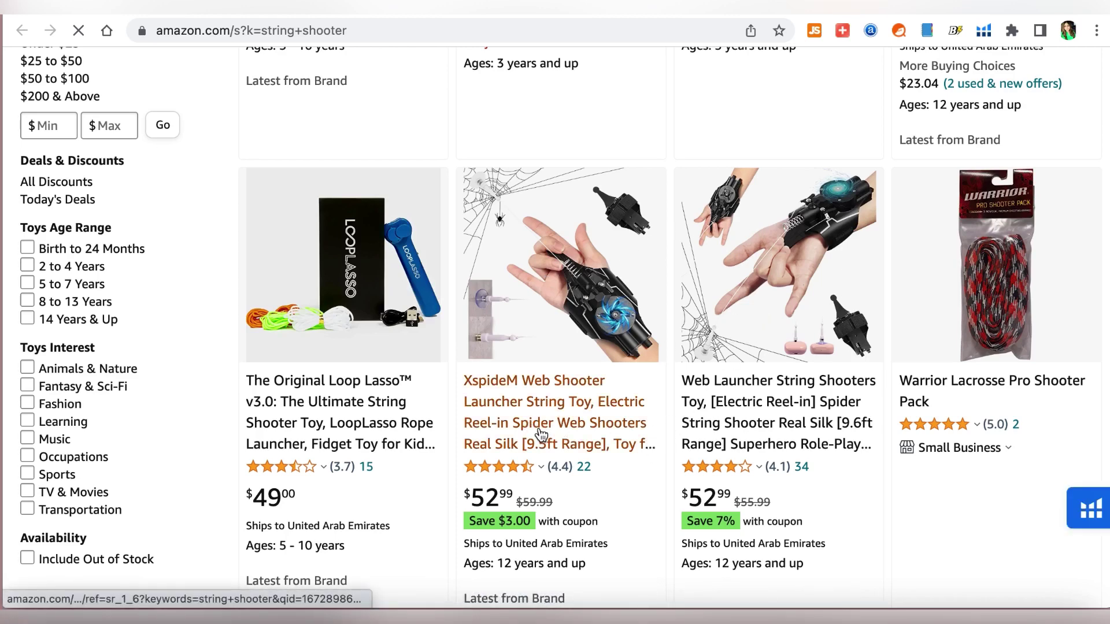
scroll(753, 266, down, 10)
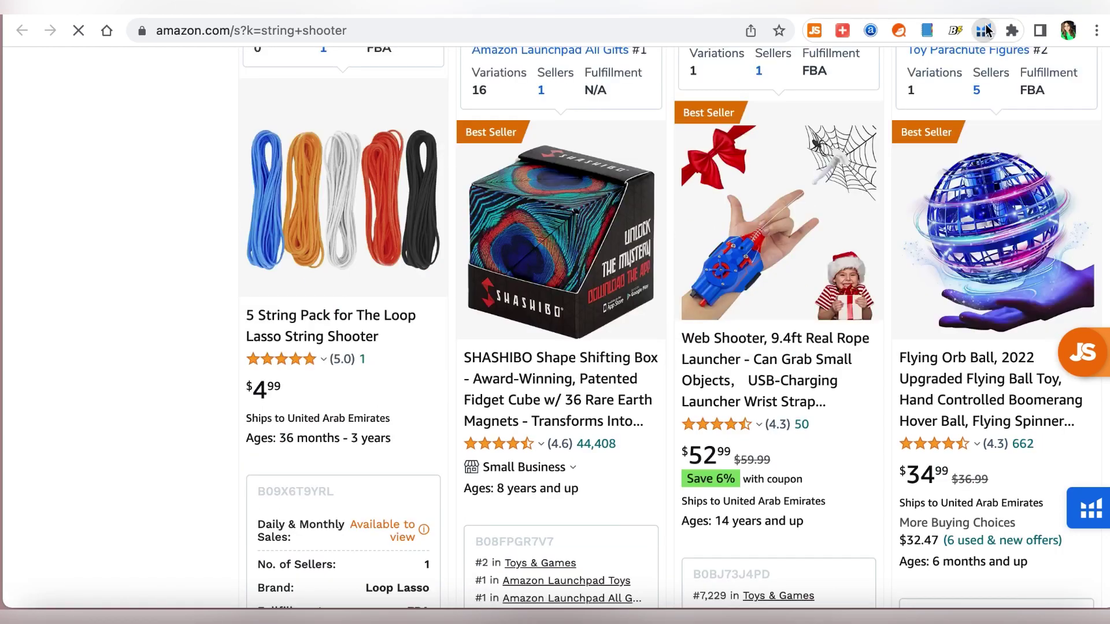
Run Xray – Amazon Product Research from the Helium 10 extension and dismiss the NEW banner
click(985, 30)
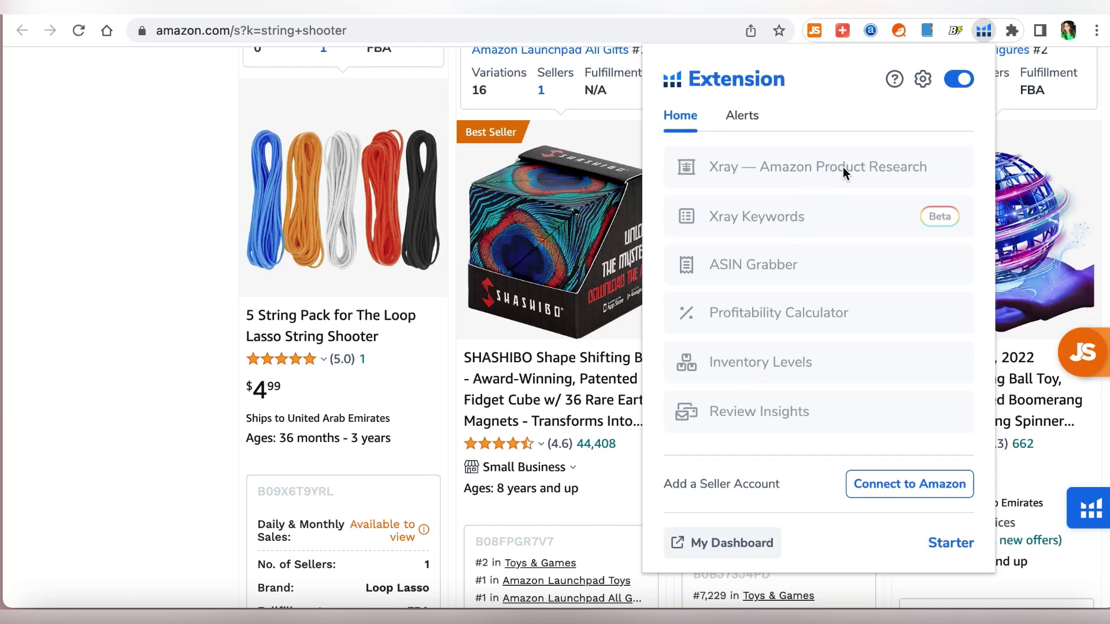
click(845, 171)
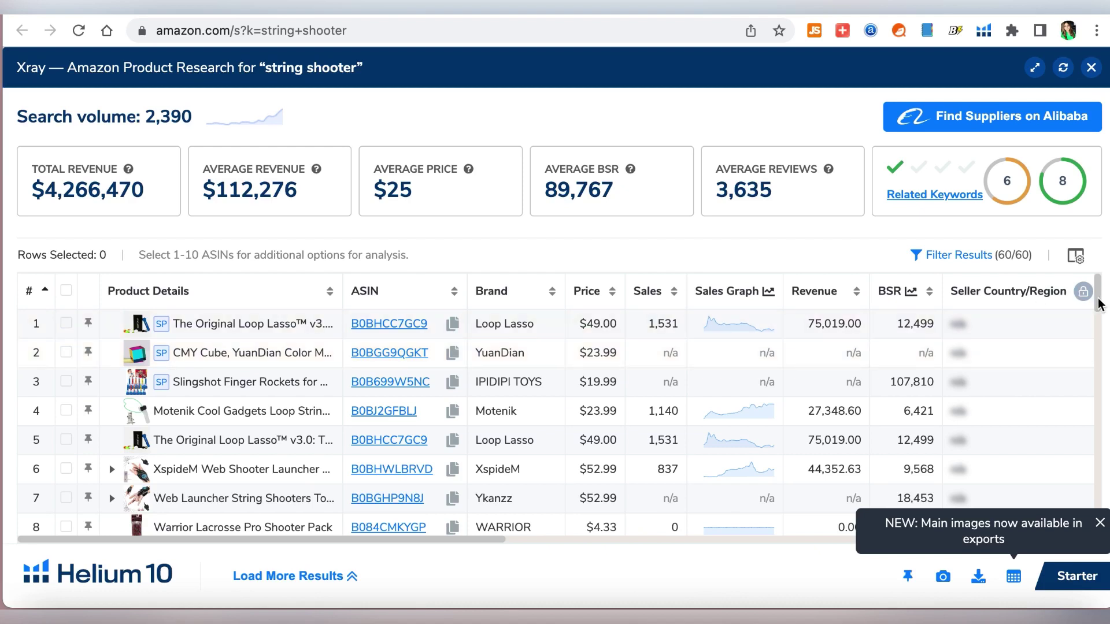
click(1105, 527)
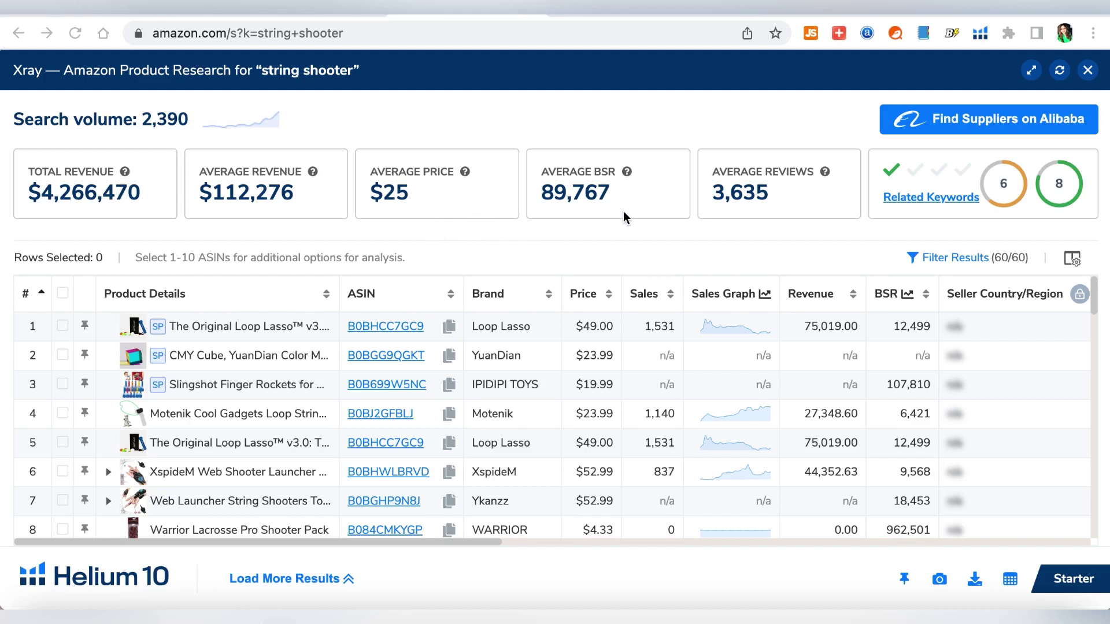
Review the Xray product table for string shooter: 2,390 searches, $4,266,470 revenue, $25 average price
scroll(231, 401, down, 2)
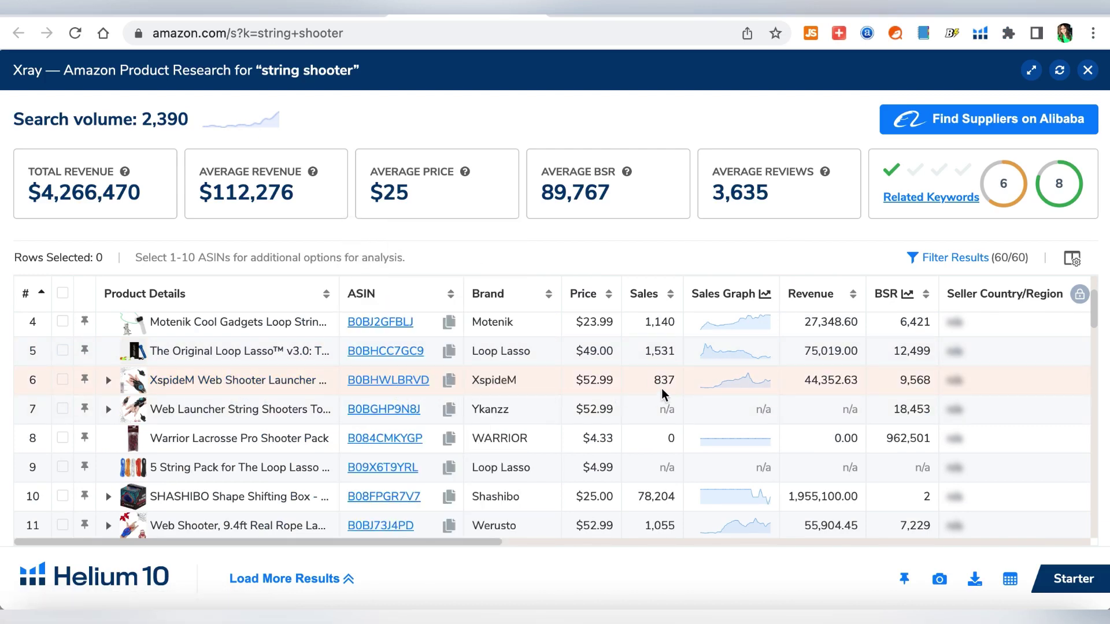
mouse_move(410, 385)
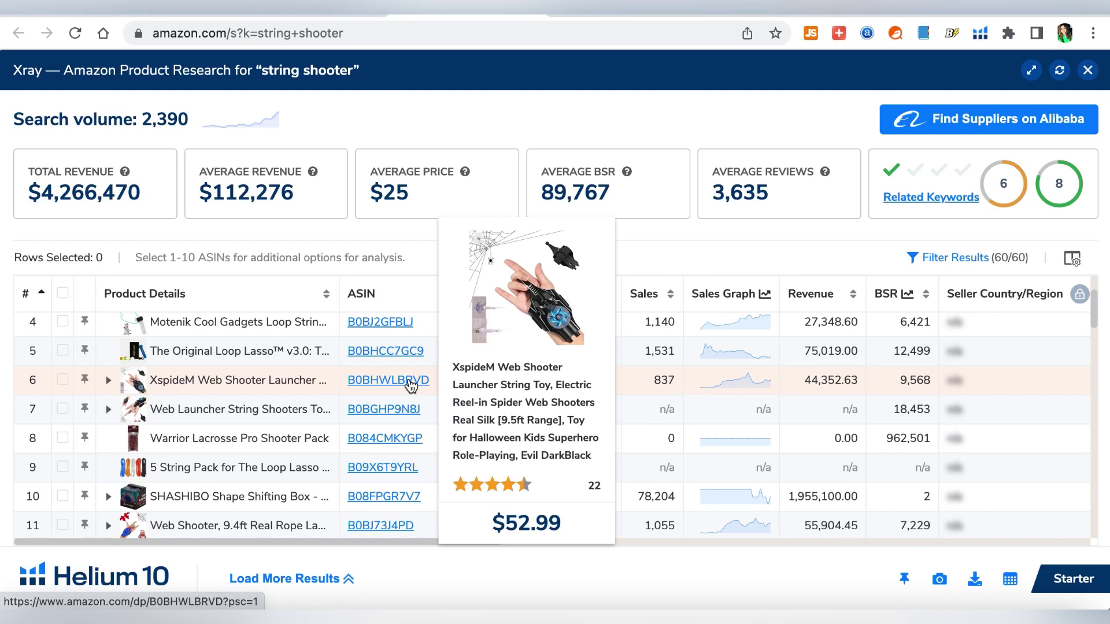
mouse_move(397, 412)
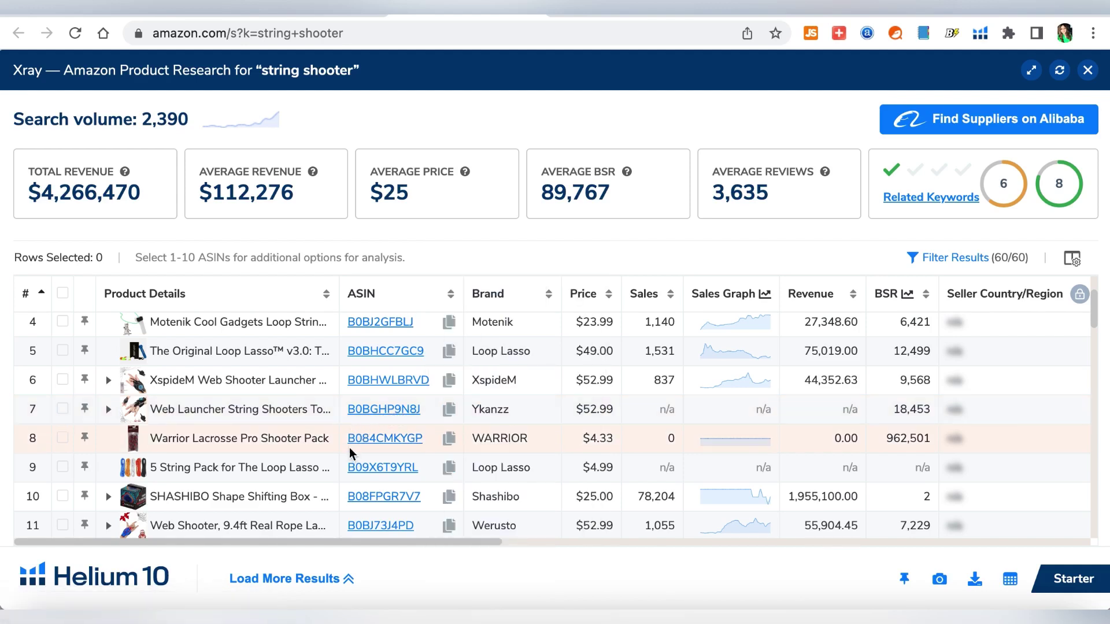
scroll(334, 485, down, 3)
scroll(334, 482, down, 1)
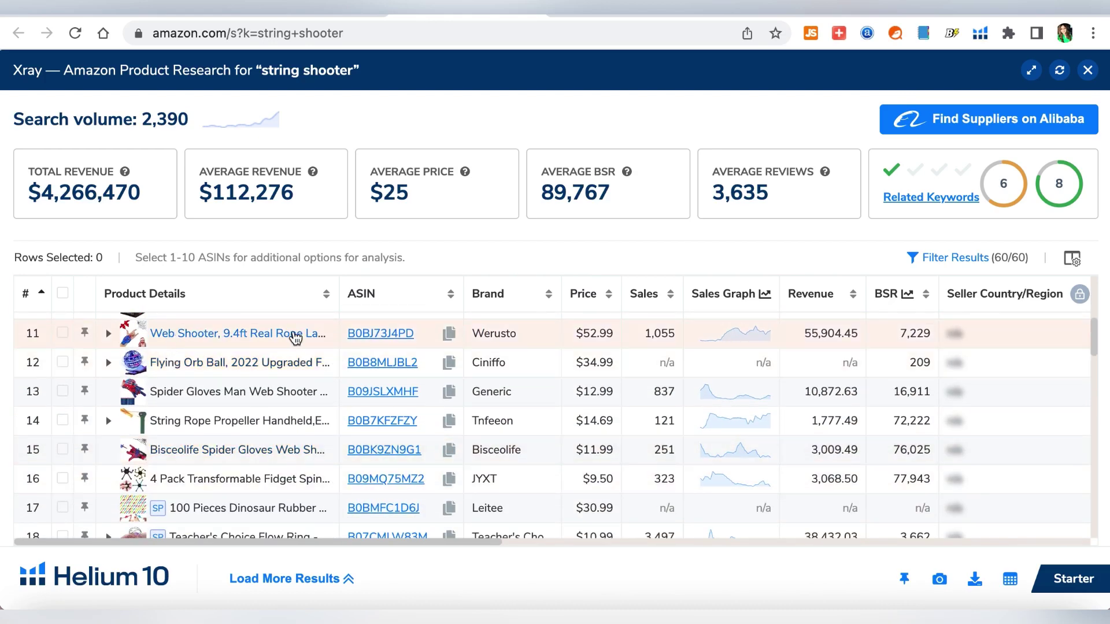
mouse_move(385, 338)
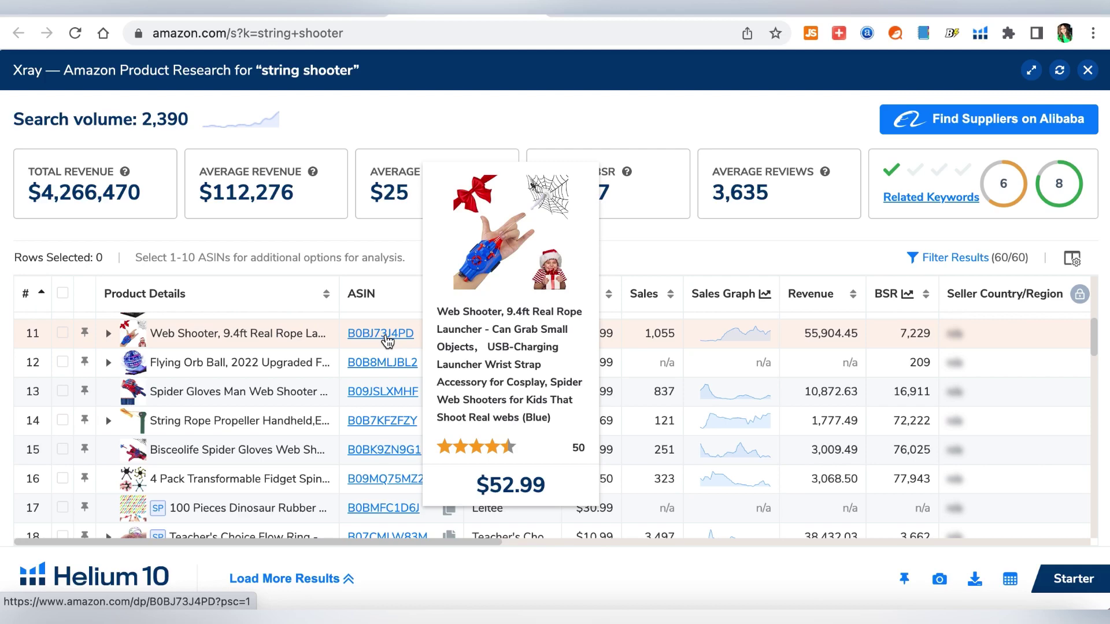
scroll(435, 431, down, 4)
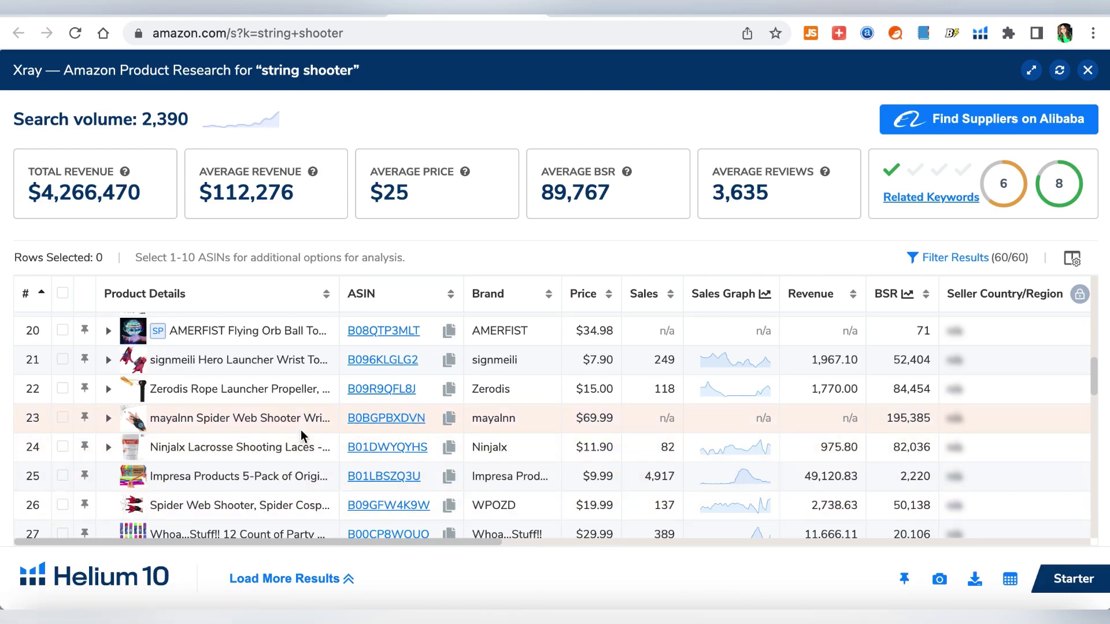
scroll(305, 434, down, 2)
mouse_move(325, 434)
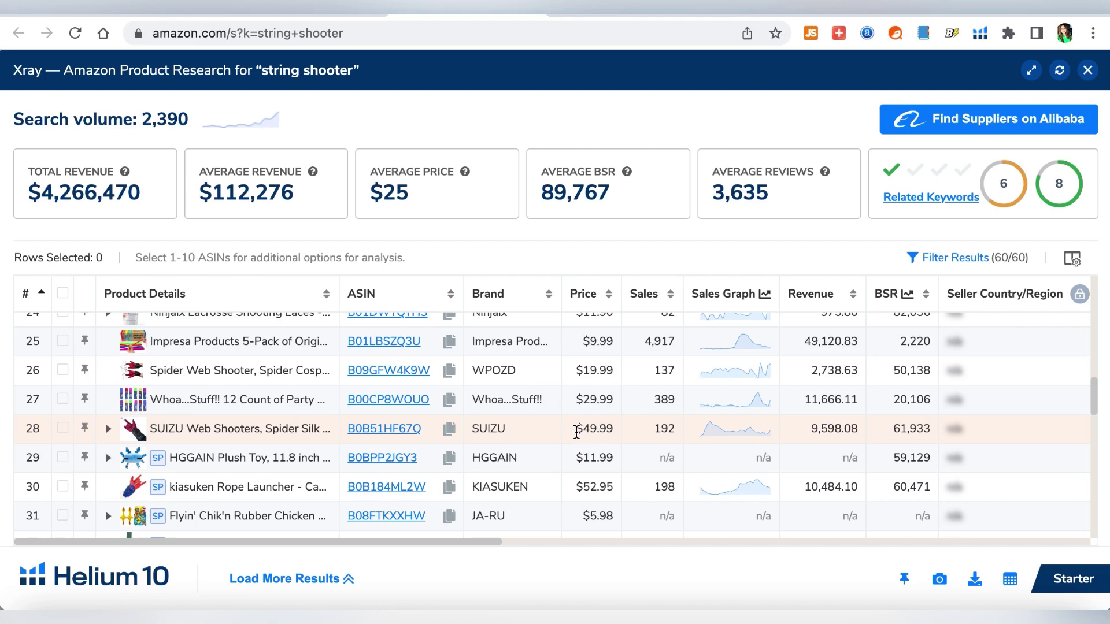
scroll(594, 431, up, 2)
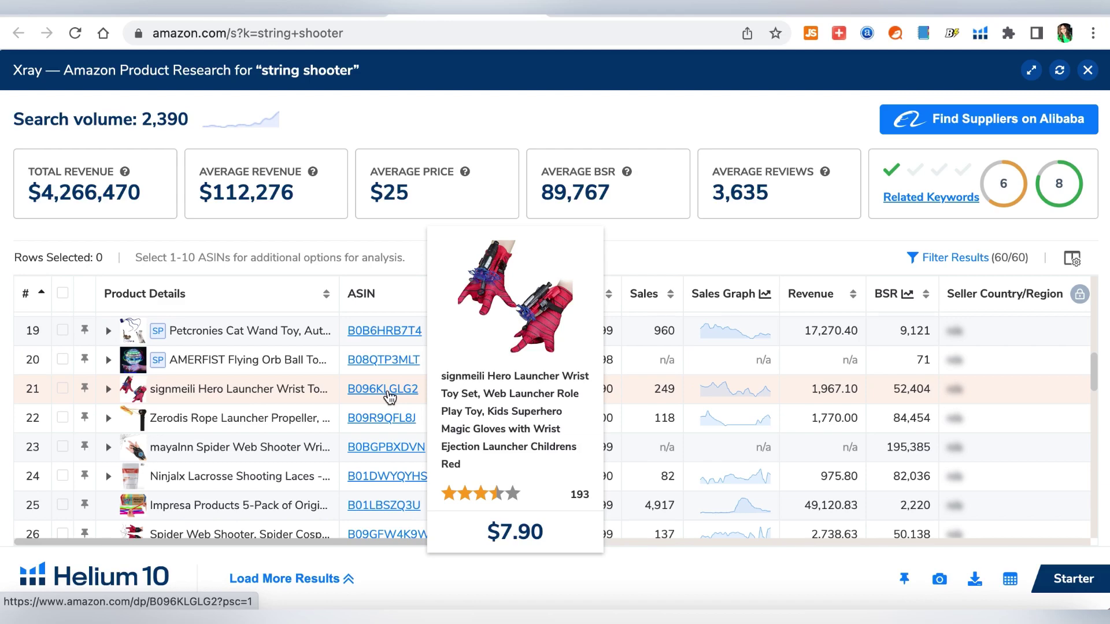
scroll(363, 485, down, 2)
scroll(363, 486, up, 1)
scroll(363, 486, up, 1)
scroll(370, 492, down, 2)
mouse_move(389, 487)
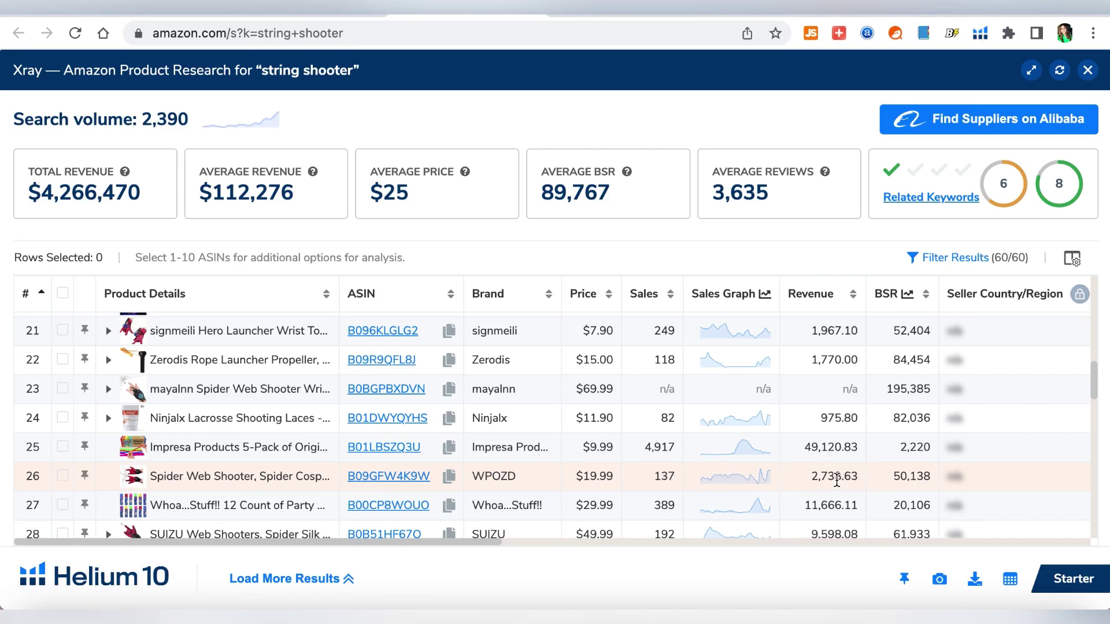
scroll(850, 480, up, 1)
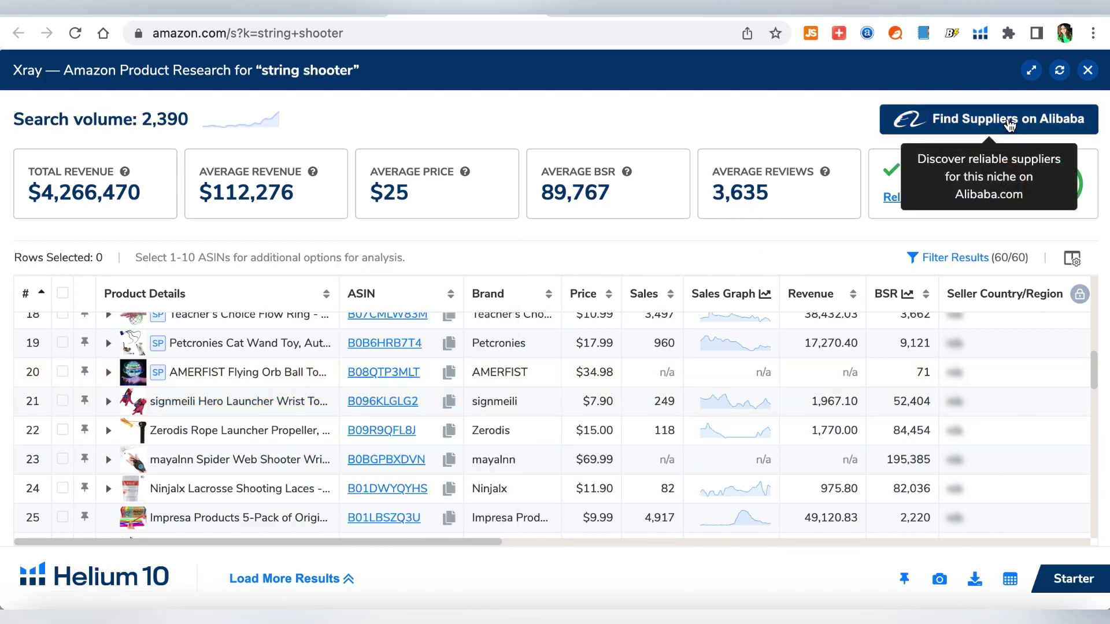
Look up Alibaba suppliers for 'string shooter' and browse the 178 matches from USD 0.07 per piece
click(1009, 121)
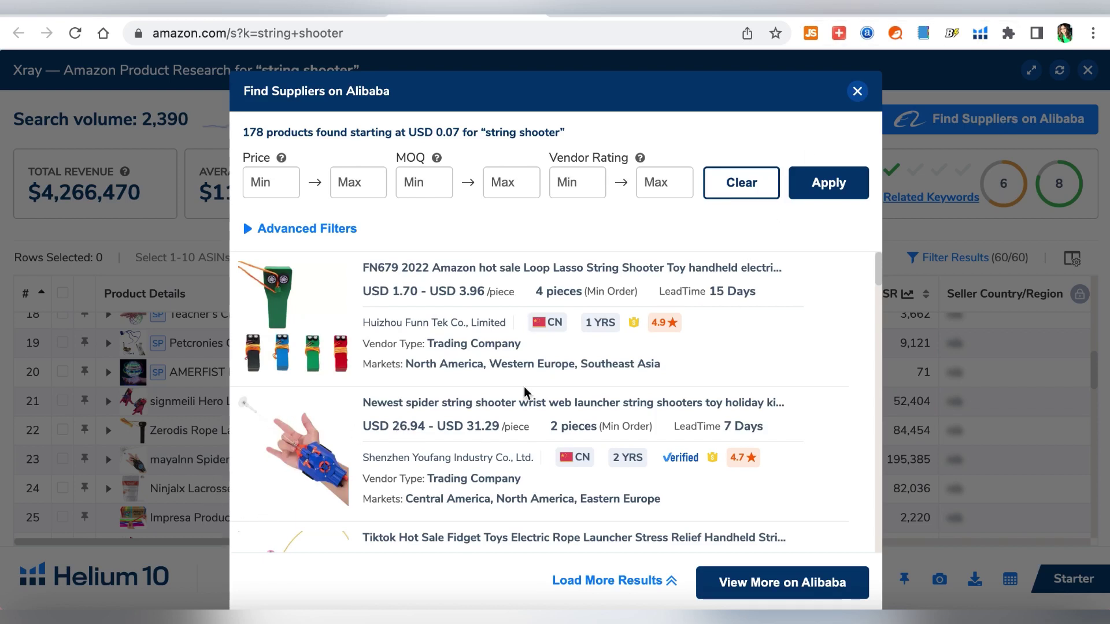
scroll(668, 320, down, 5)
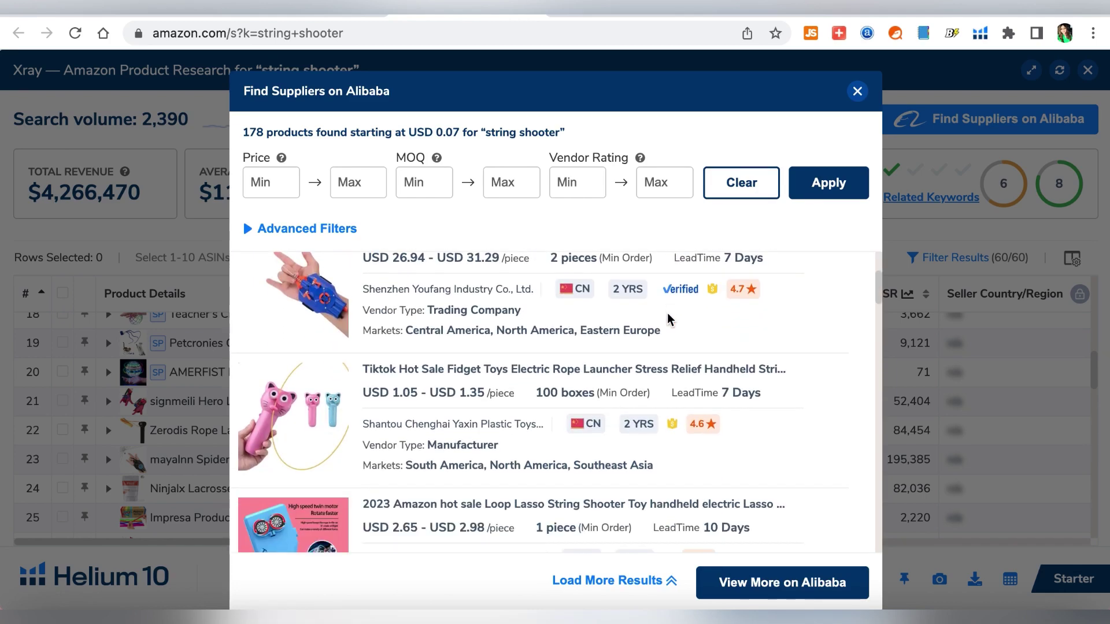
scroll(668, 320, down, 5)
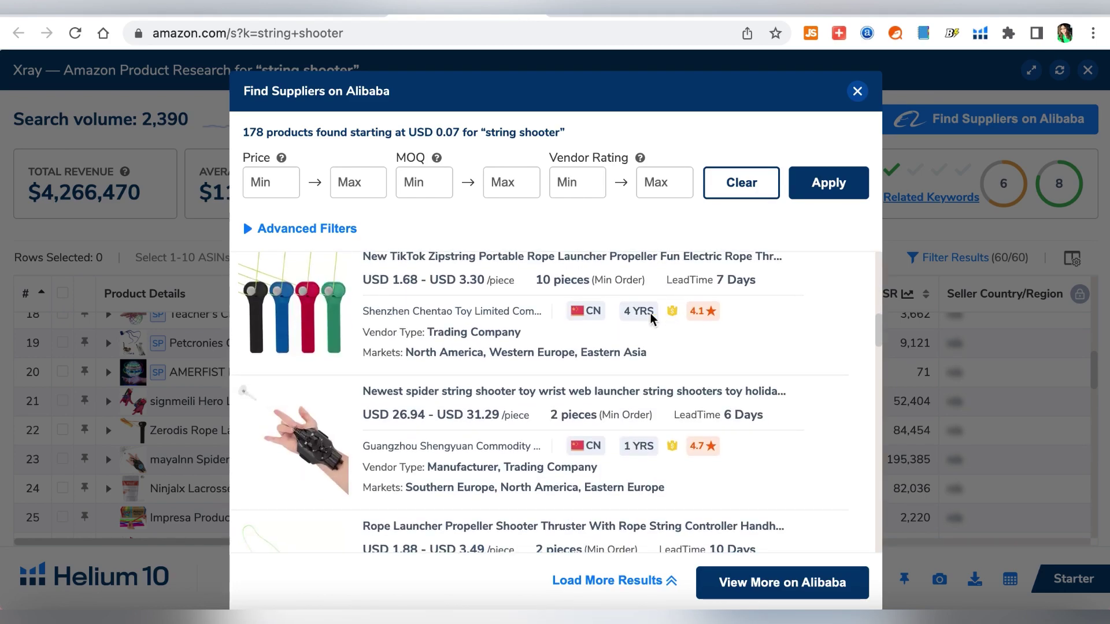
scroll(317, 453, down, 5)
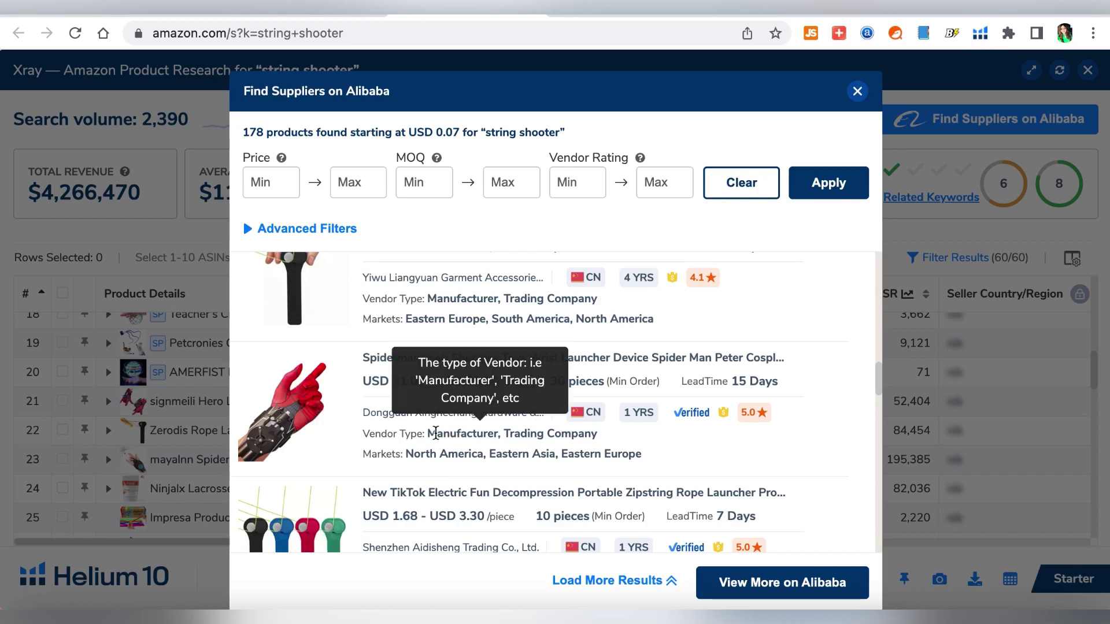
scroll(435, 432, up, 4)
scroll(317, 375, down, 4)
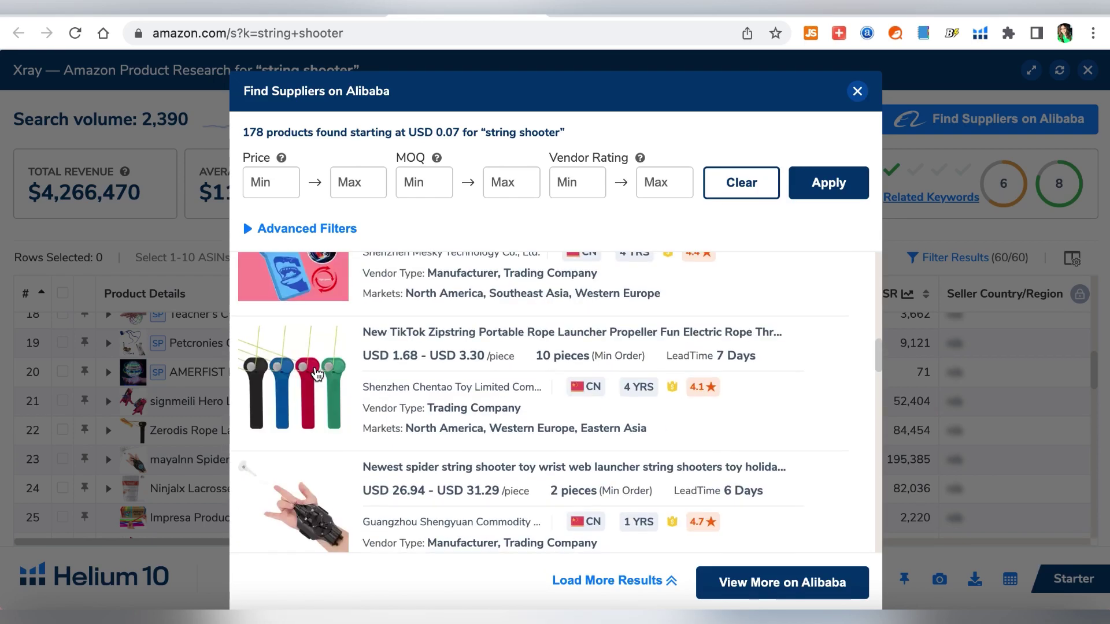
scroll(316, 374, up, 1)
scroll(317, 375, down, 1)
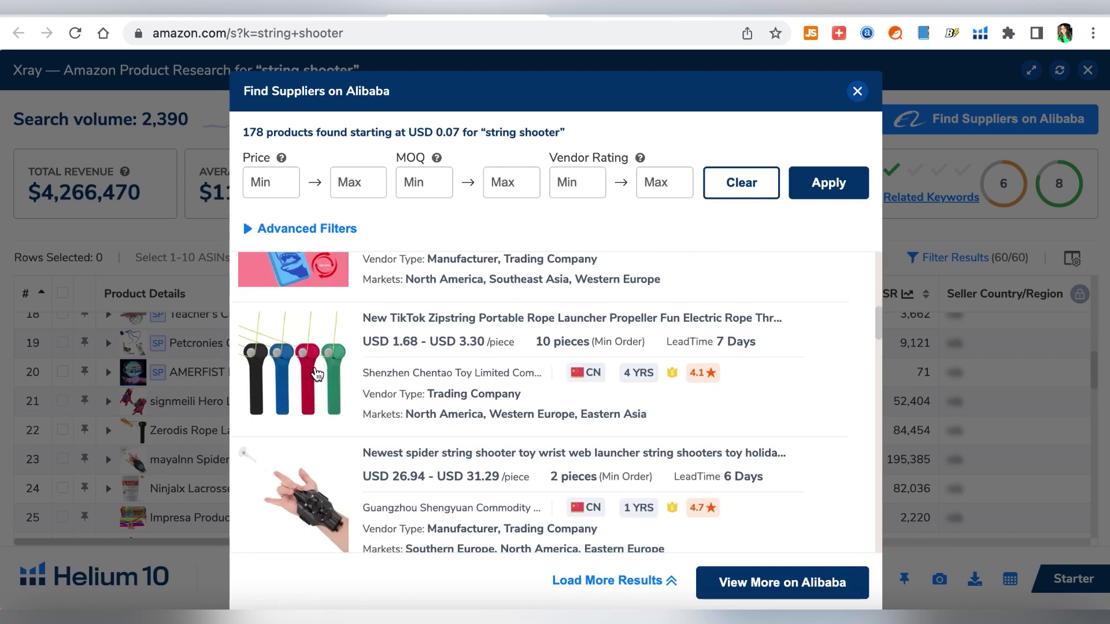
scroll(317, 375, up, 1)
scroll(317, 375, down, 5)
scroll(317, 375, up, 2)
scroll(317, 374, up, 1)
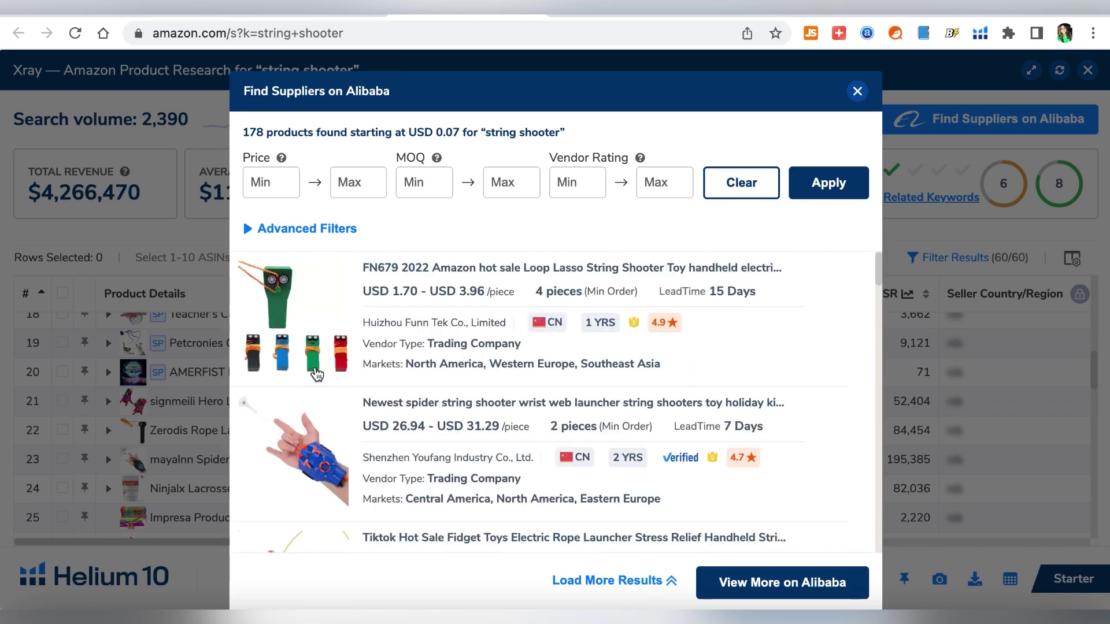
scroll(359, 417, down, 5)
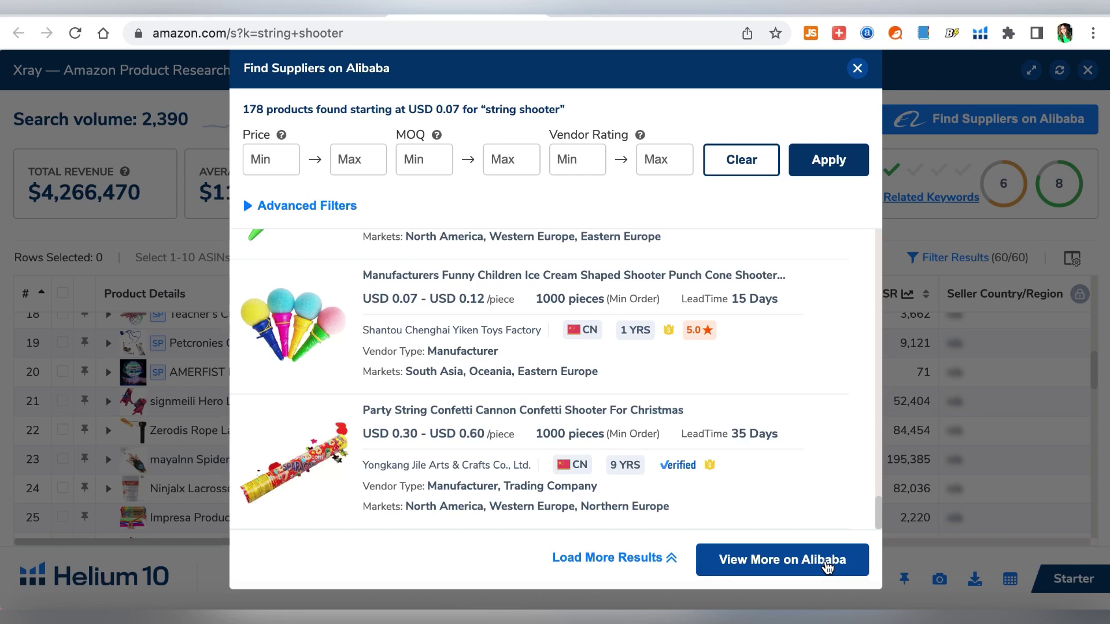
Open the full string shooter supplier results on Alibaba and scroll through the listings
click(827, 560)
scroll(957, 318, down, 4)
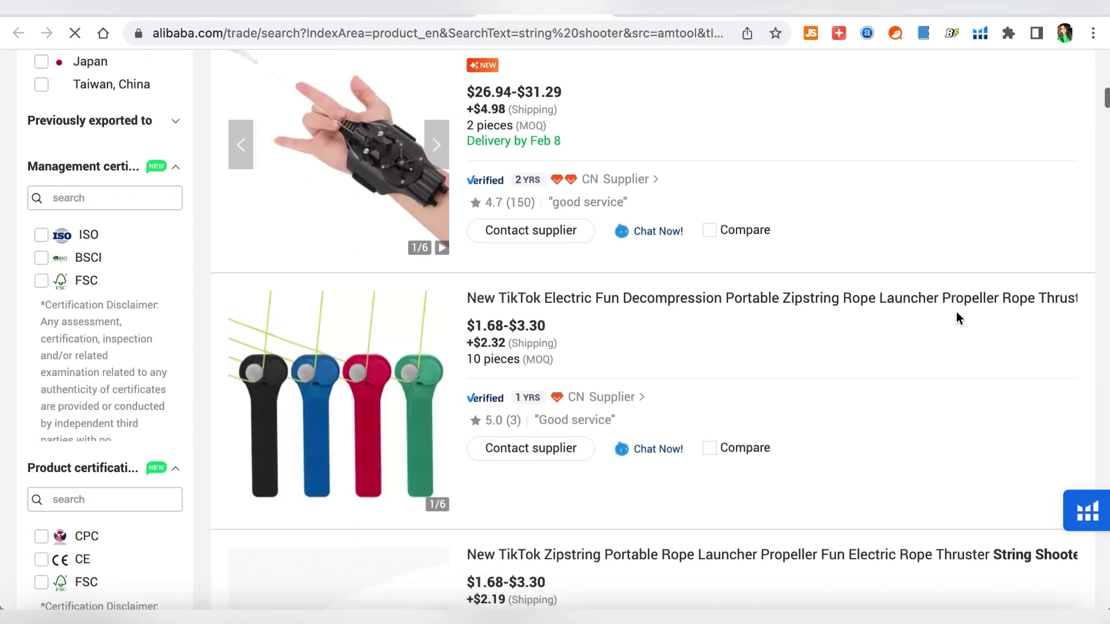
scroll(957, 318, down, 4)
scroll(957, 318, down, 4)
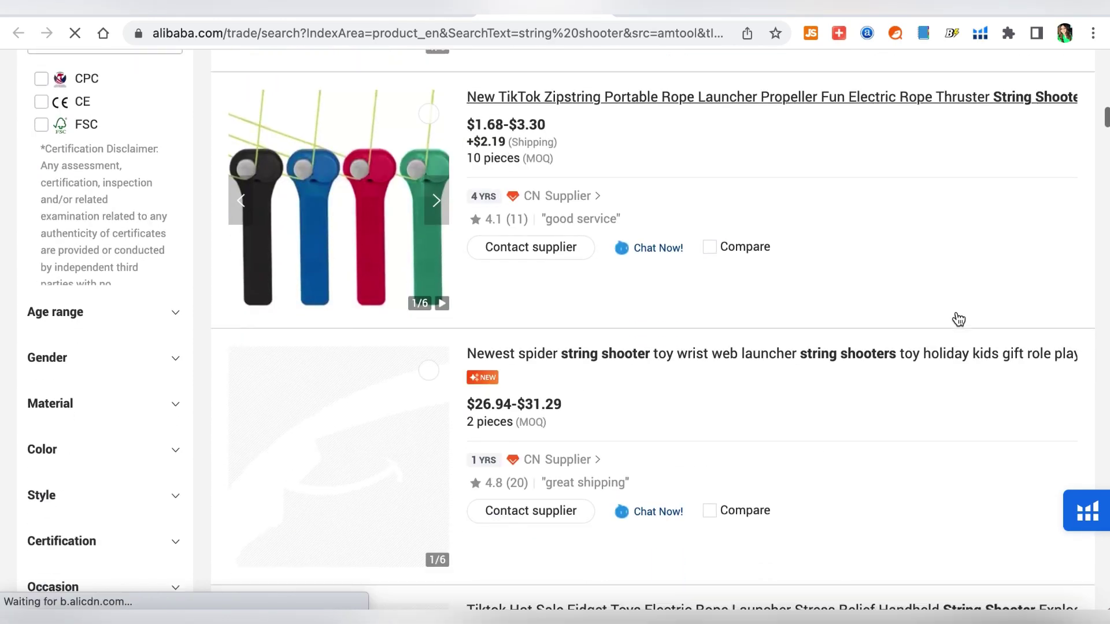
scroll(958, 319, down, 3)
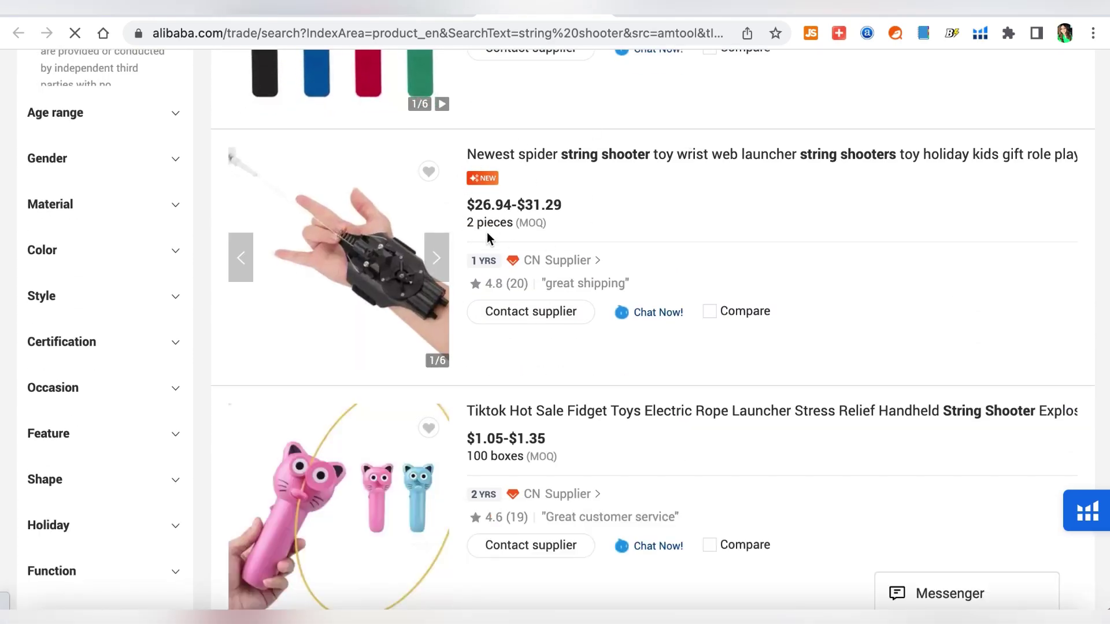
scroll(776, 244, down, 7)
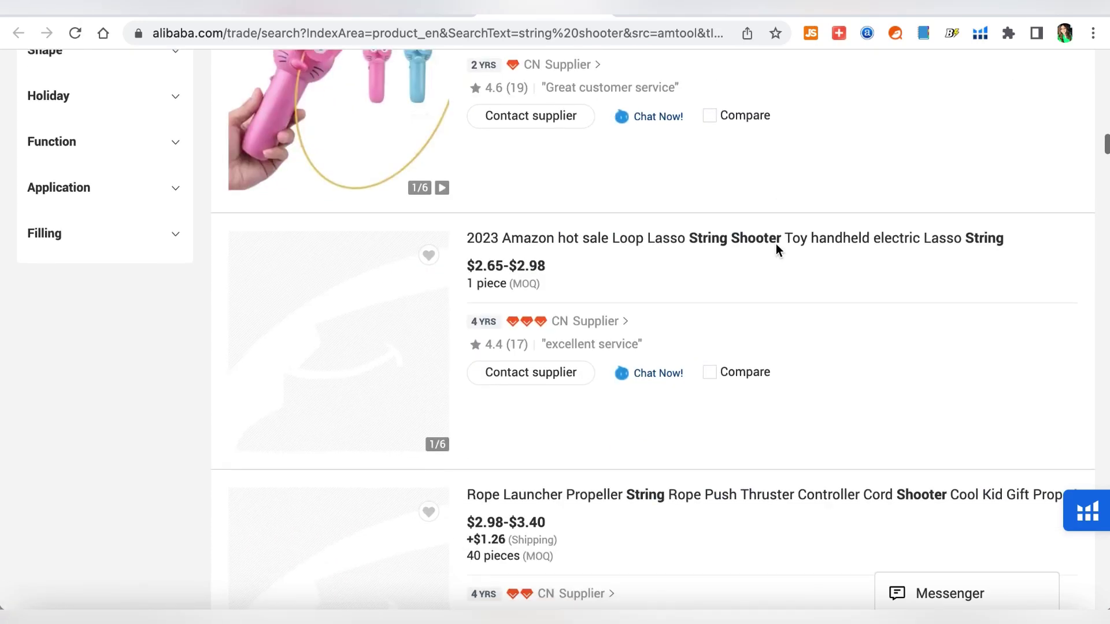
scroll(777, 250, down, 3)
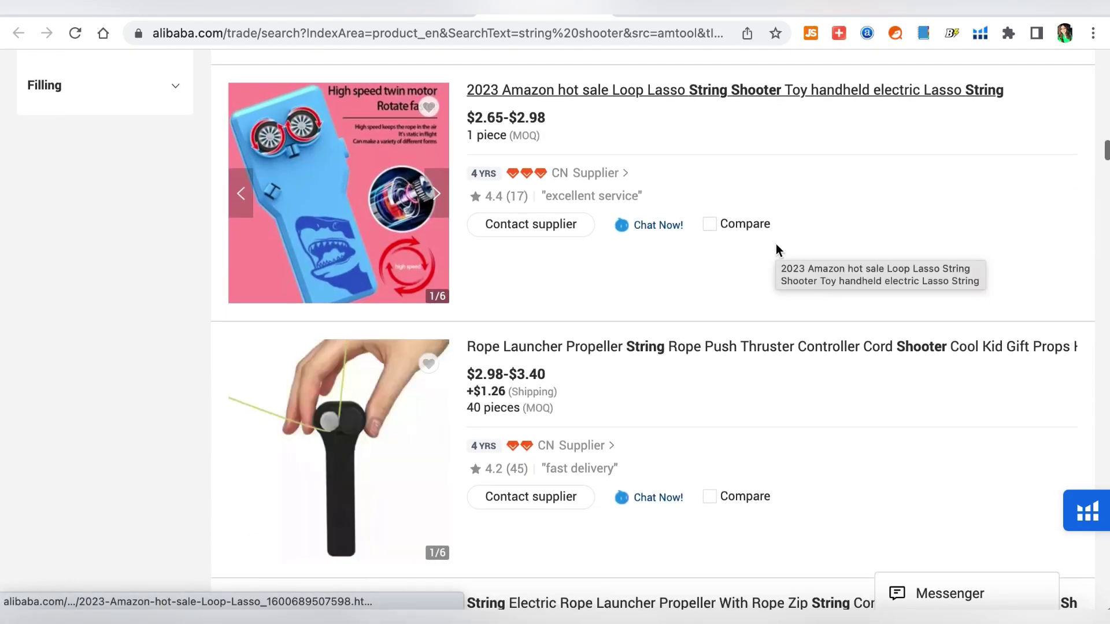
scroll(778, 250, down, 1)
scroll(776, 244, down, 5)
scroll(776, 251, down, 5)
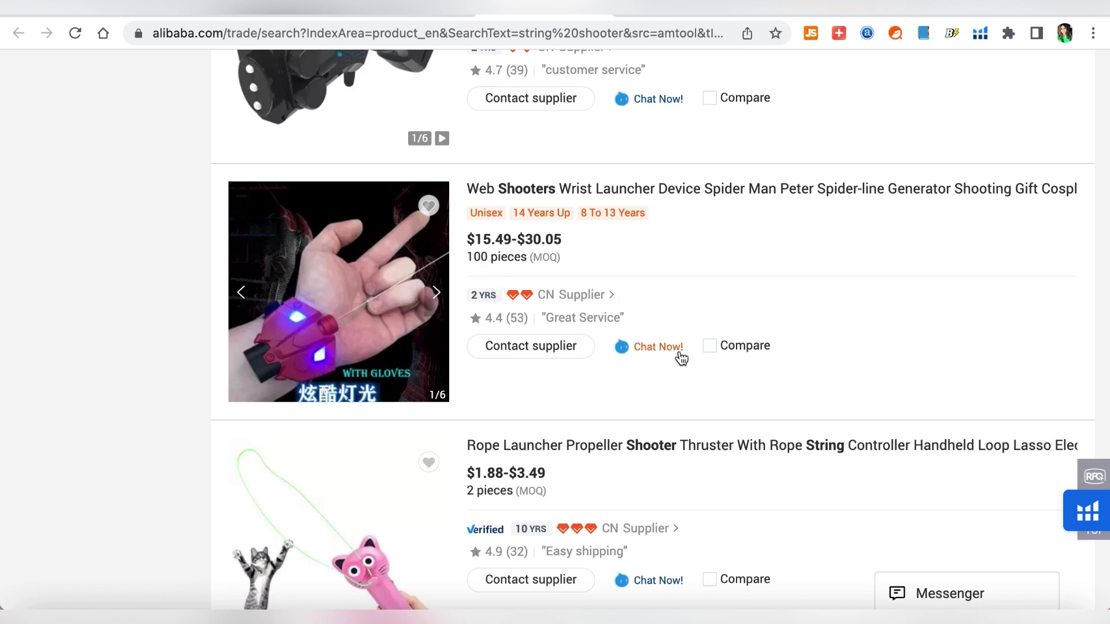
scroll(842, 315, down, 8)
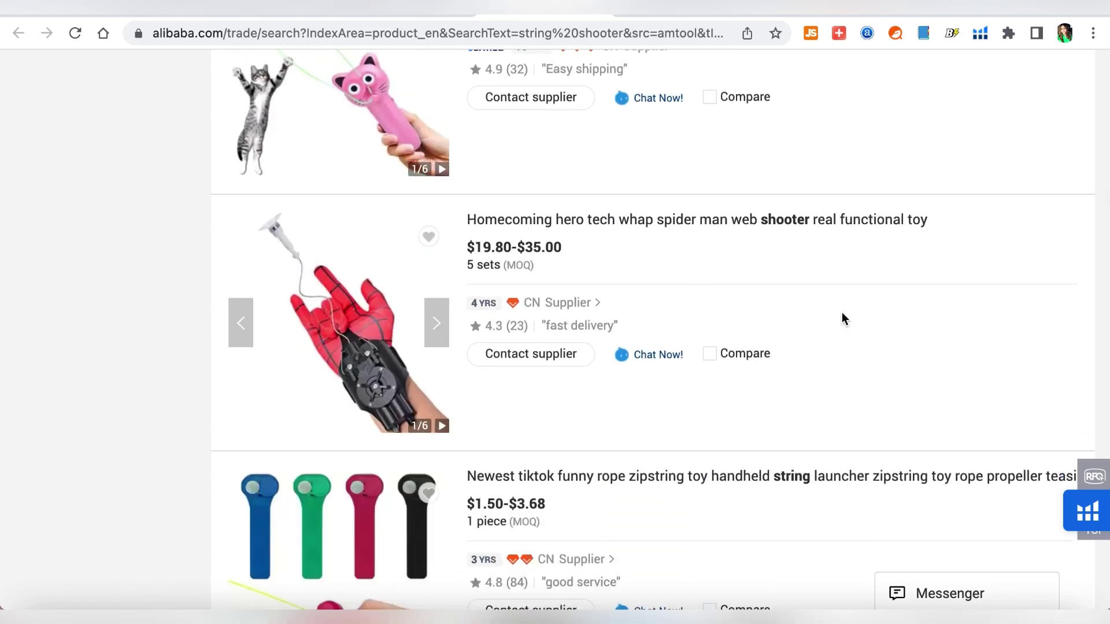
Flip through photos of the Spider-Man web shooter and 2022 Web Shooters listings
click(437, 324)
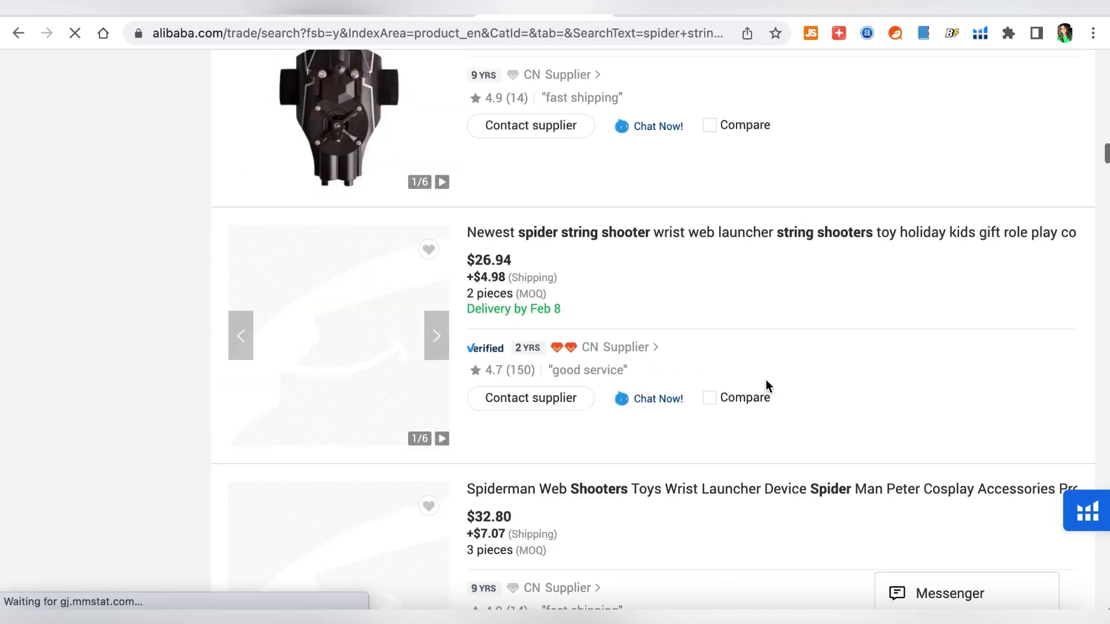
scroll(767, 382, down, 5)
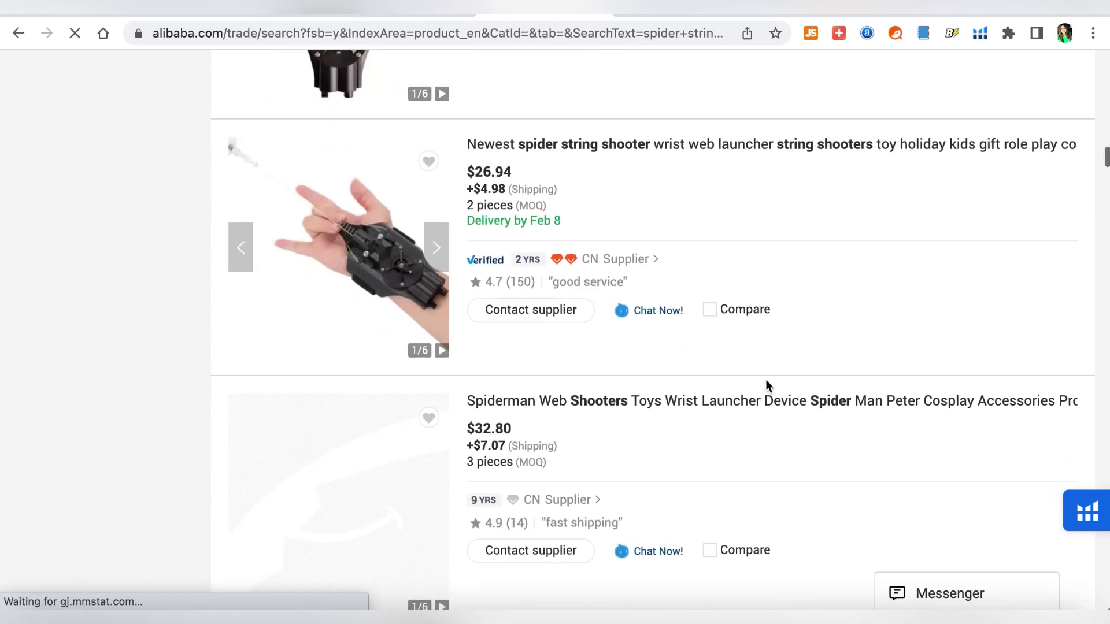
scroll(765, 380, down, 4)
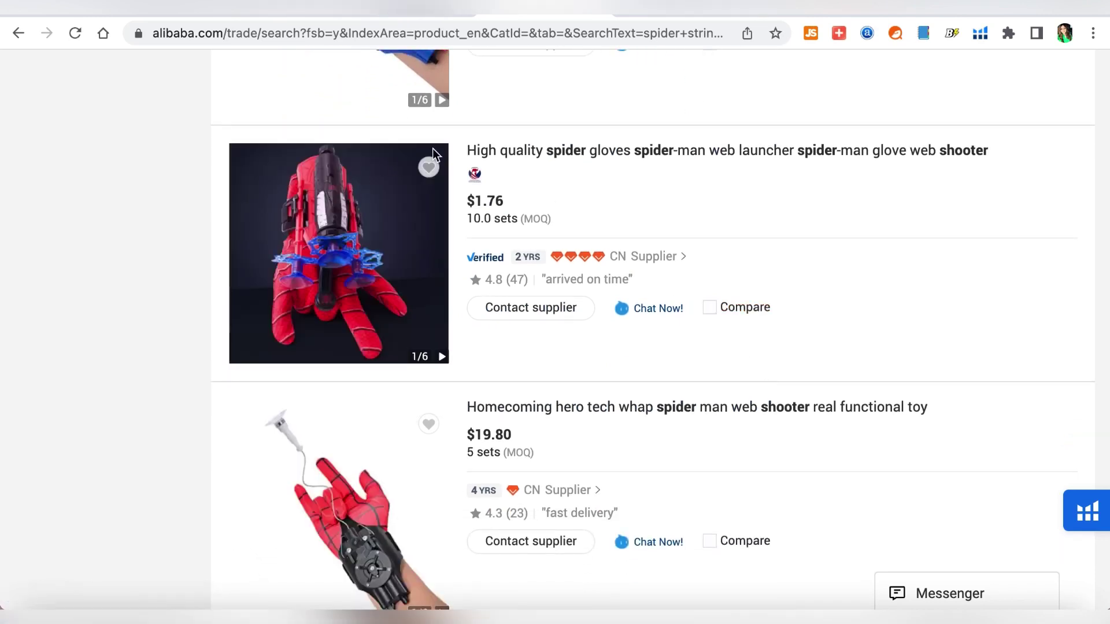
scroll(578, 200, down, 11)
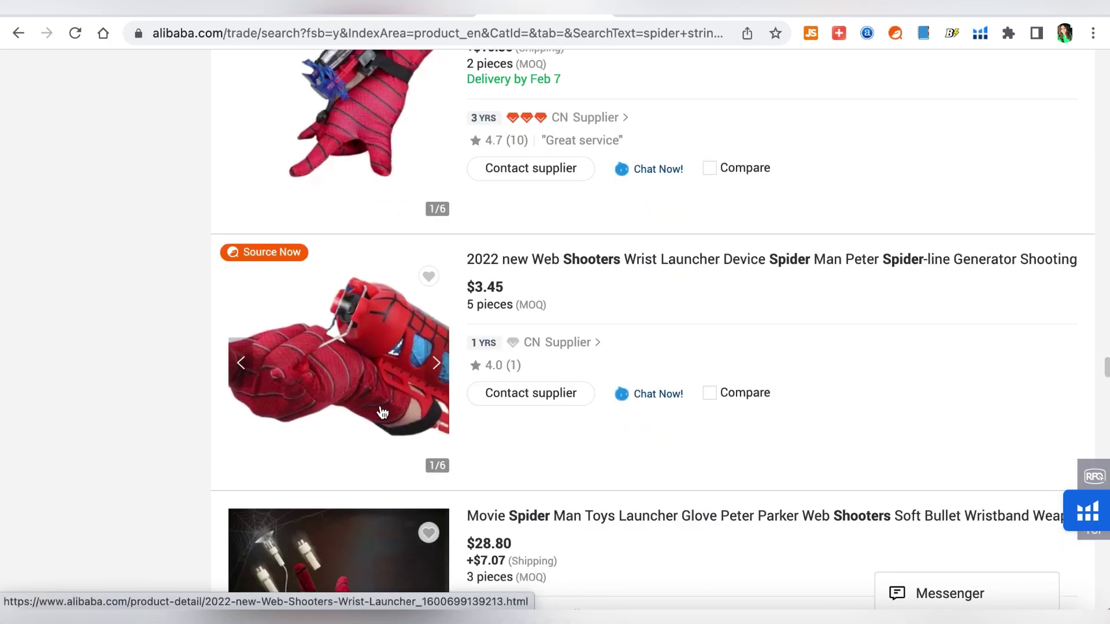
click(437, 364)
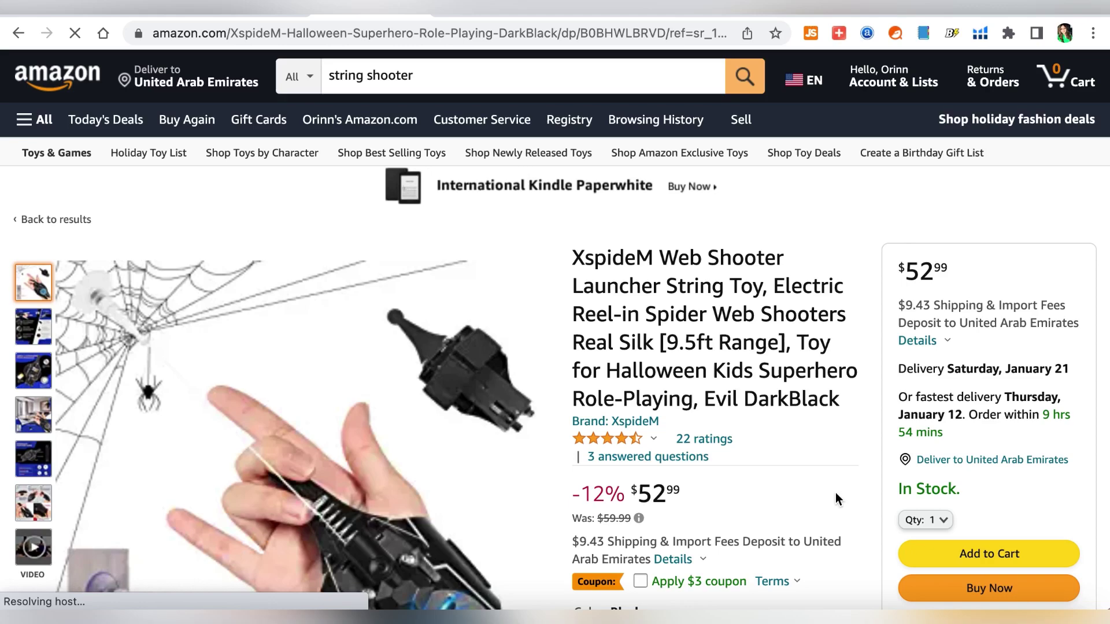
Open the Helium 10 Profitability Calculator for the $52.99 XspideM Web Shooter listing
scroll(835, 493, down, 3)
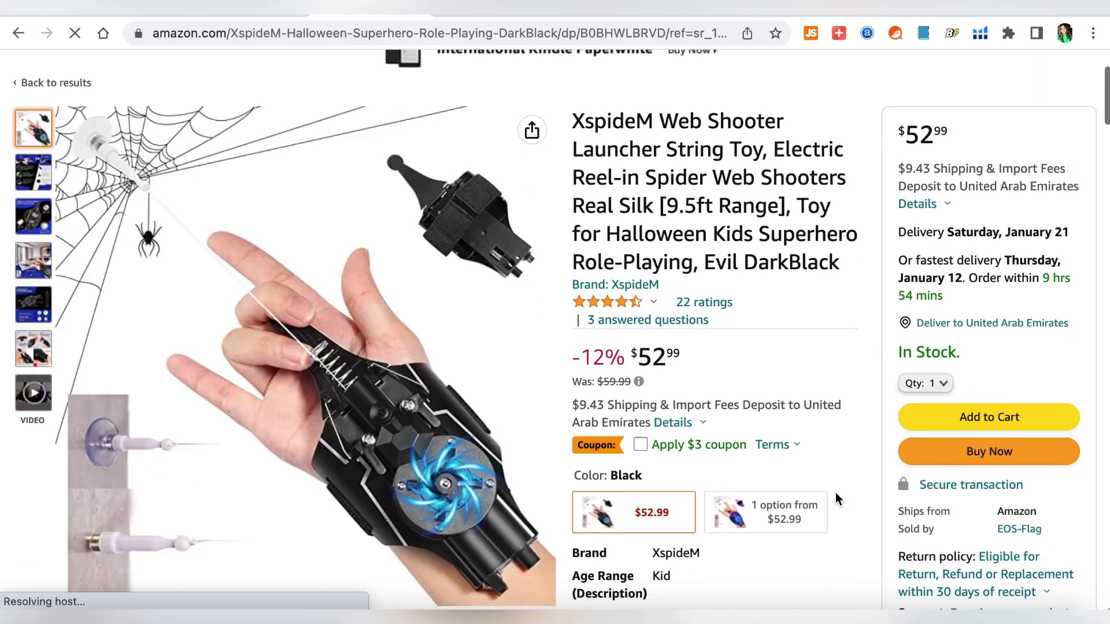
scroll(835, 492, down, 5)
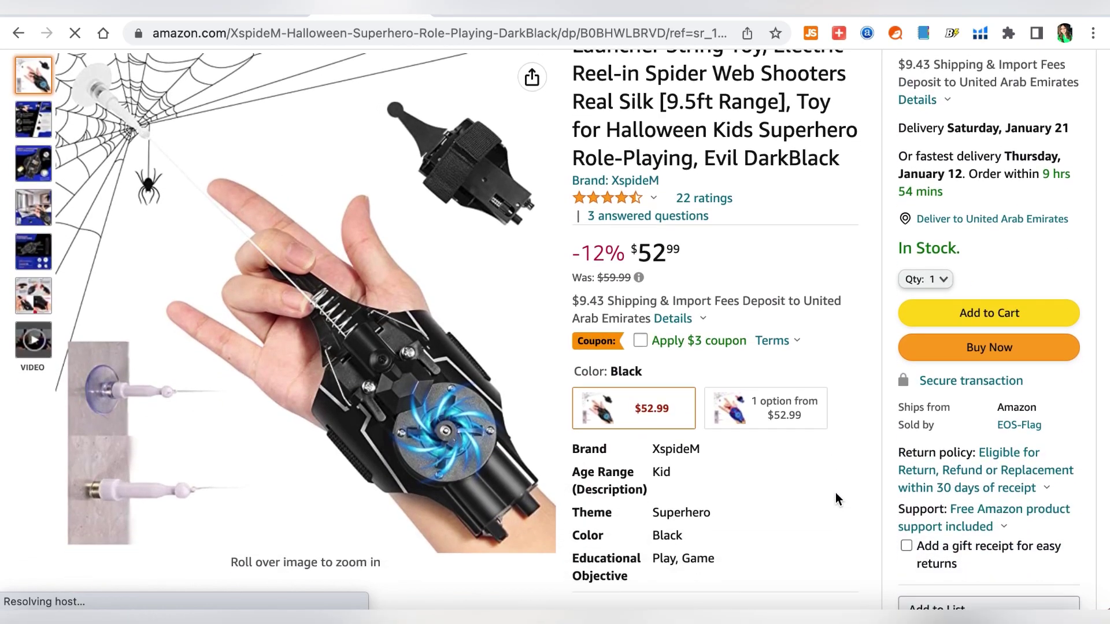
scroll(785, 433, up, 8)
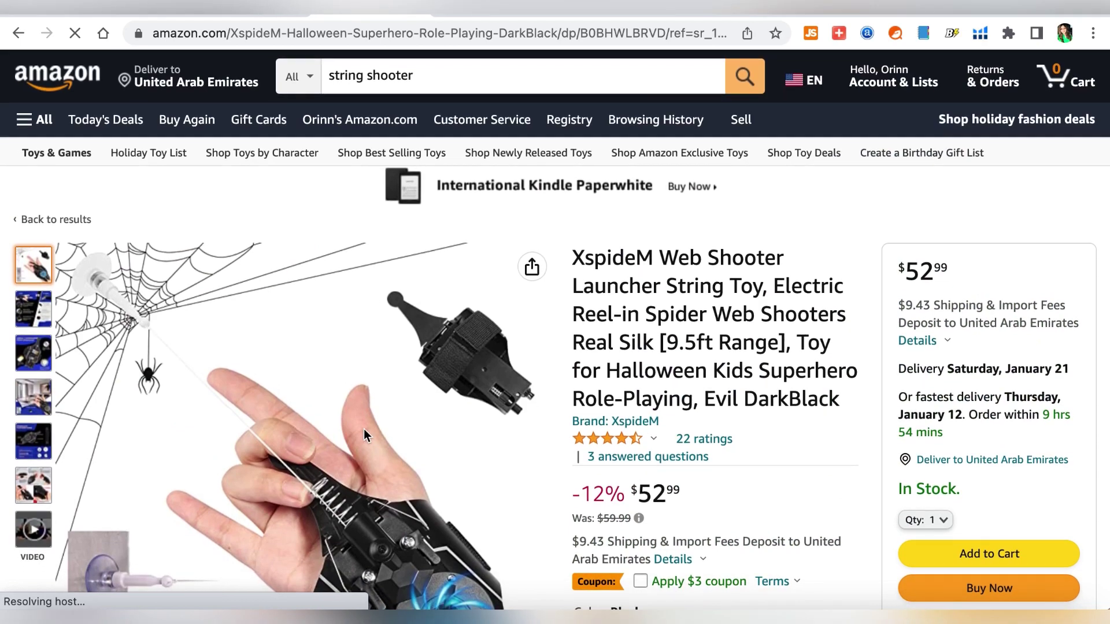
scroll(363, 429, down, 10)
scroll(366, 437, up, 10)
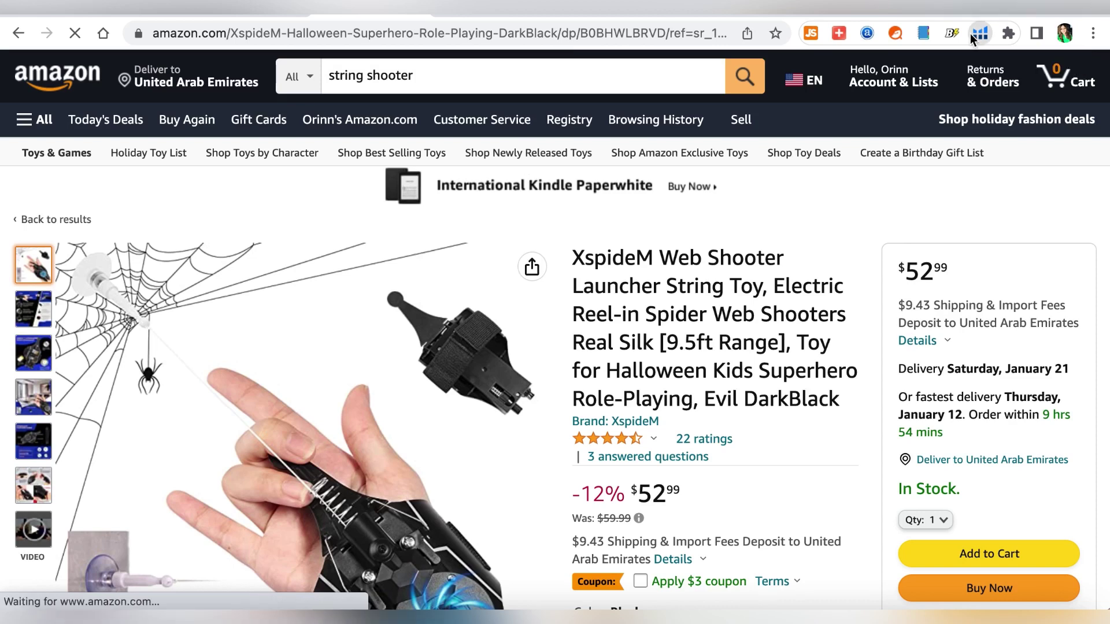
click(972, 34)
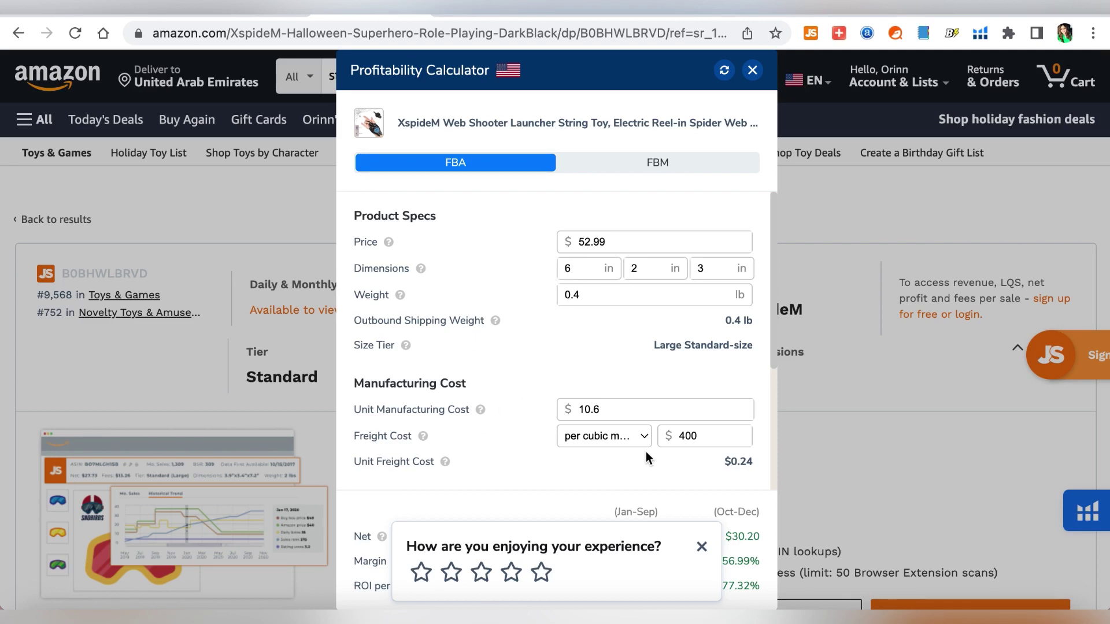
Dismiss the experience survey and change the unit manufacturing cost to 12
scroll(647, 452, down, 3)
click(701, 543)
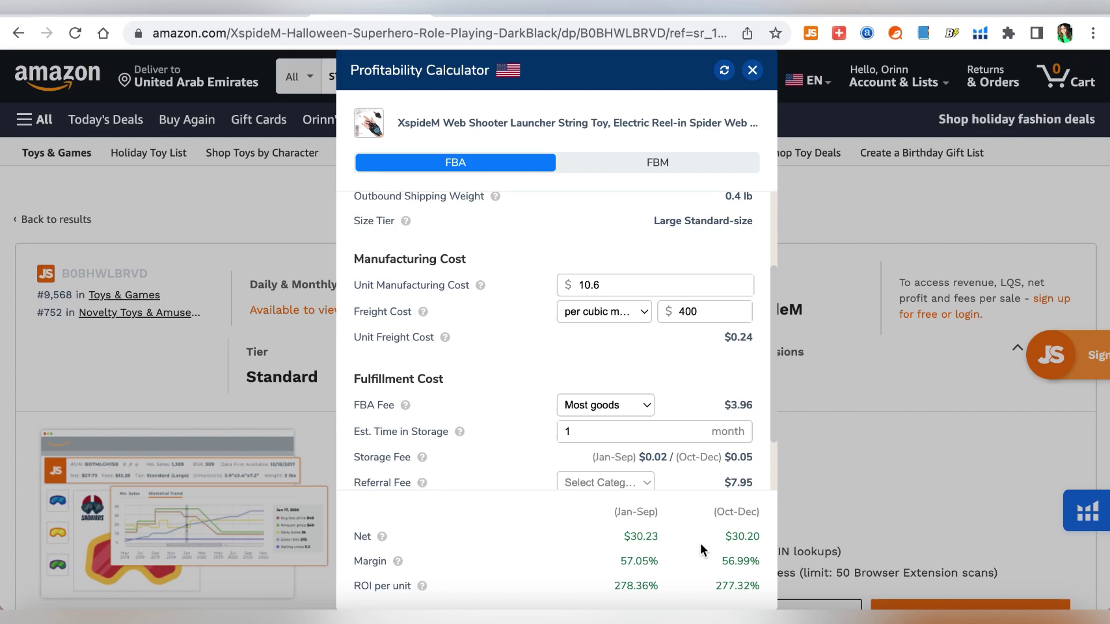
click(589, 285)
key(BackSpace)
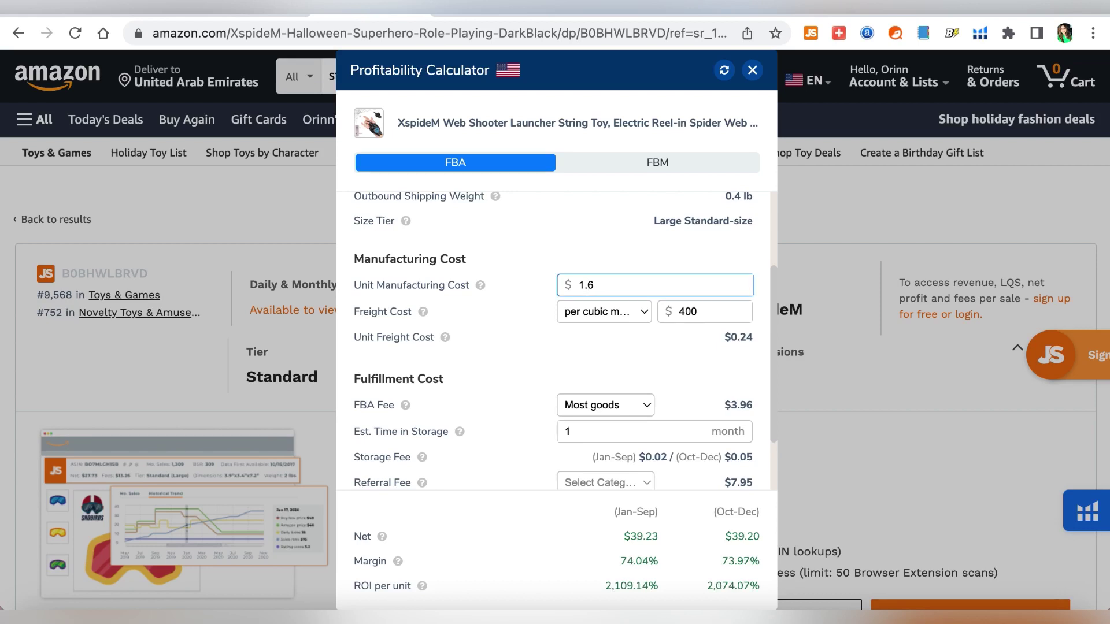
key(BackSpace)
key(Delete)
key(Delete)
text(12)
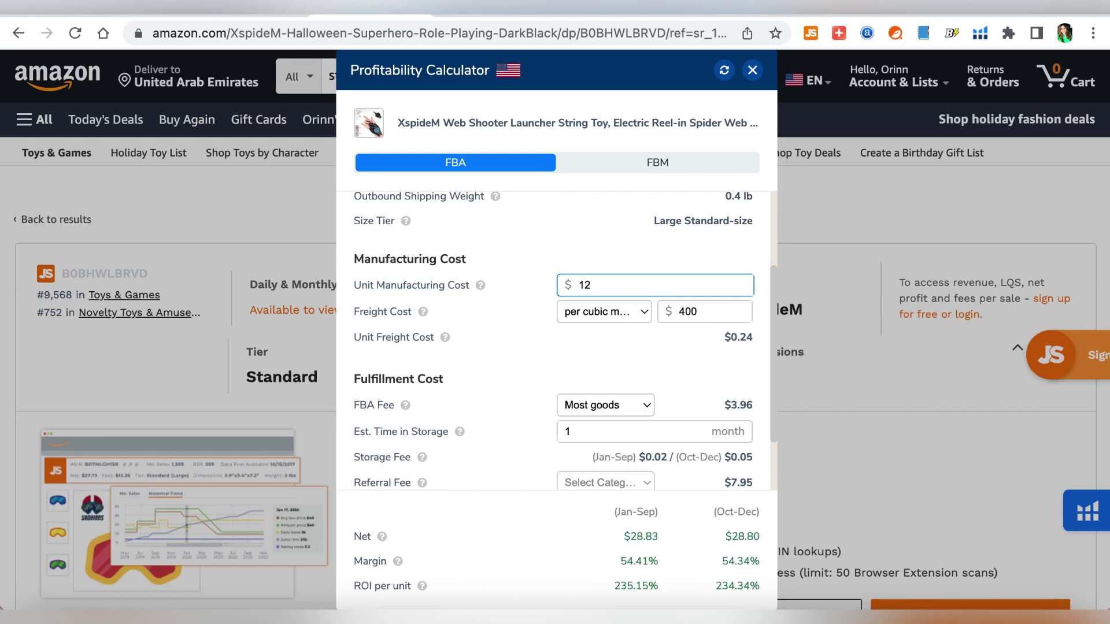
click(638, 362)
Re-enter the unit manufacturing cost as 13, giving $27.83 net at 52.52% margin
scroll(528, 382, down, 2)
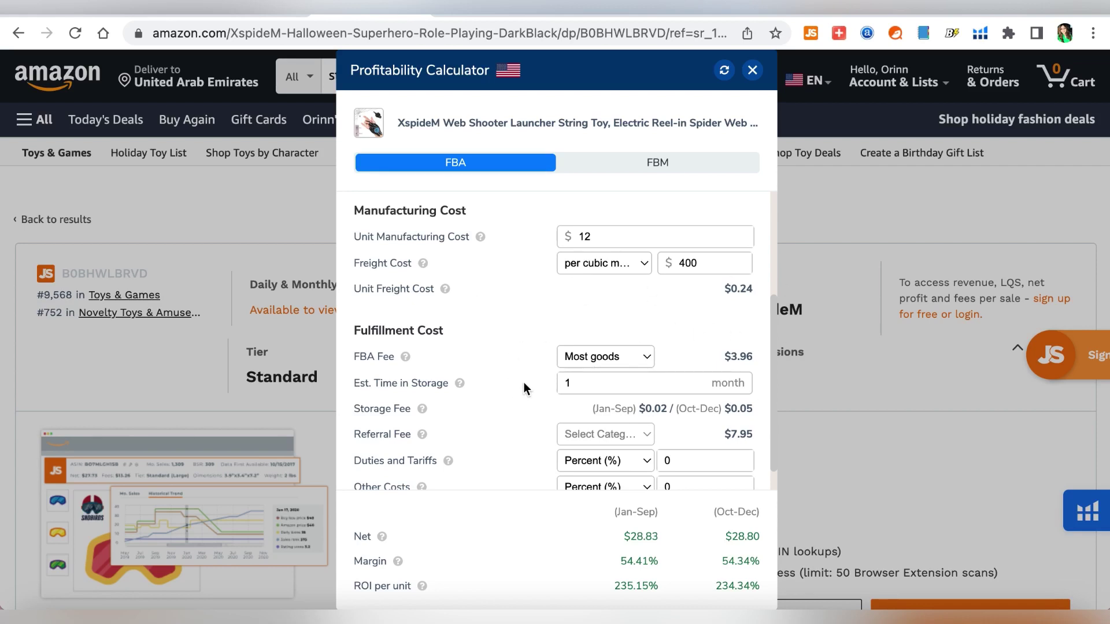
scroll(512, 388, down, 1)
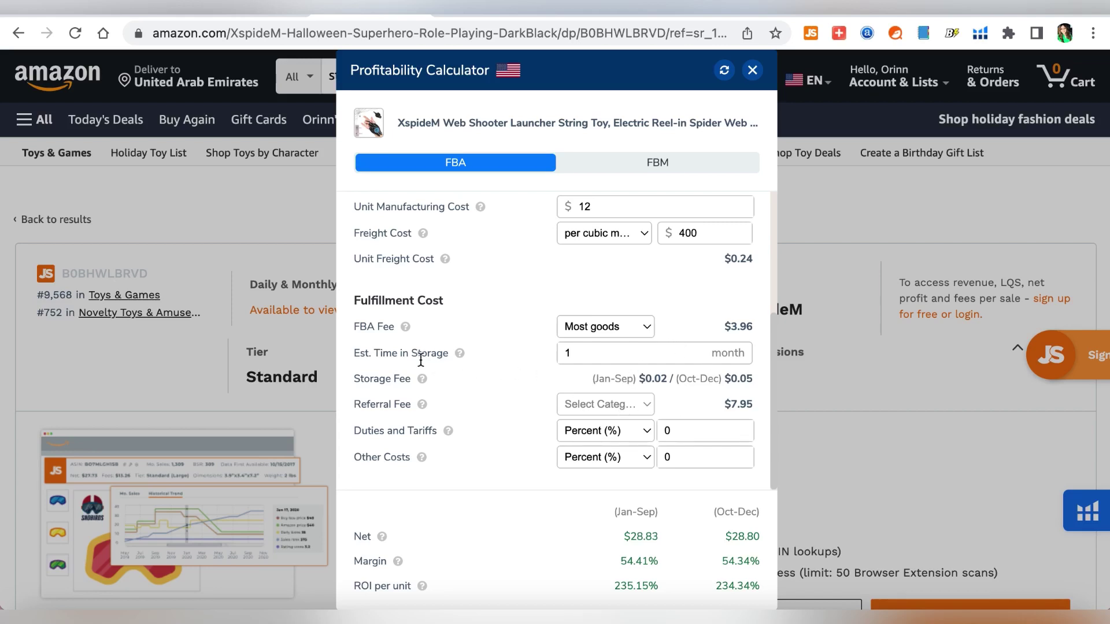
scroll(602, 504, down, 1)
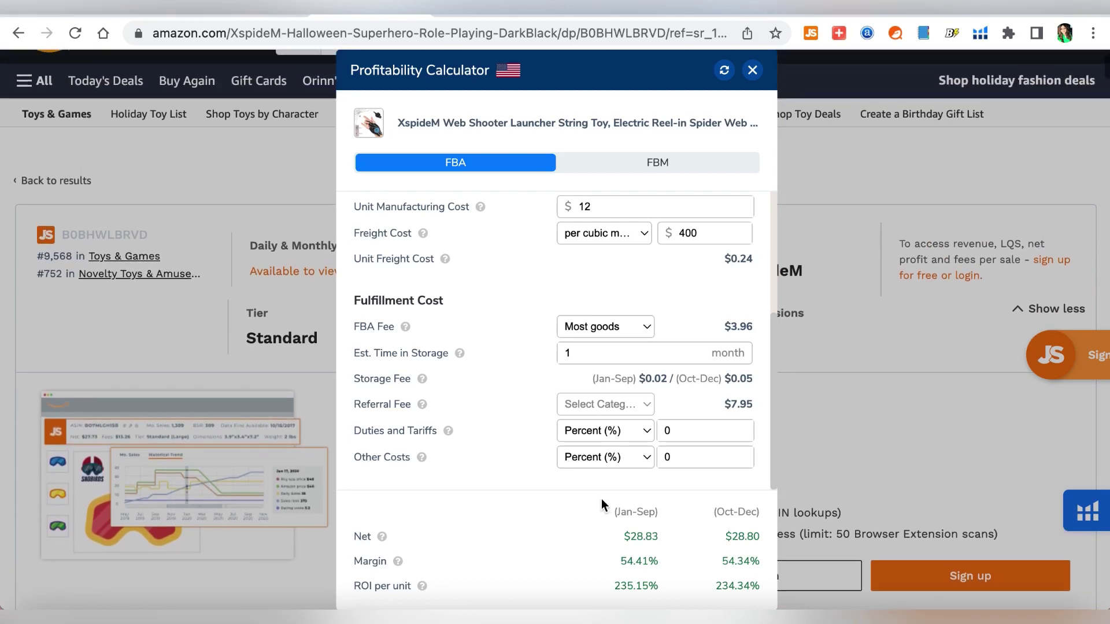
click(665, 206)
key(BackSpace)
text(0.6)
key(BackSpace)
key(BackSpace)
key(BackSpace)
key(BackSpace)
text(1)
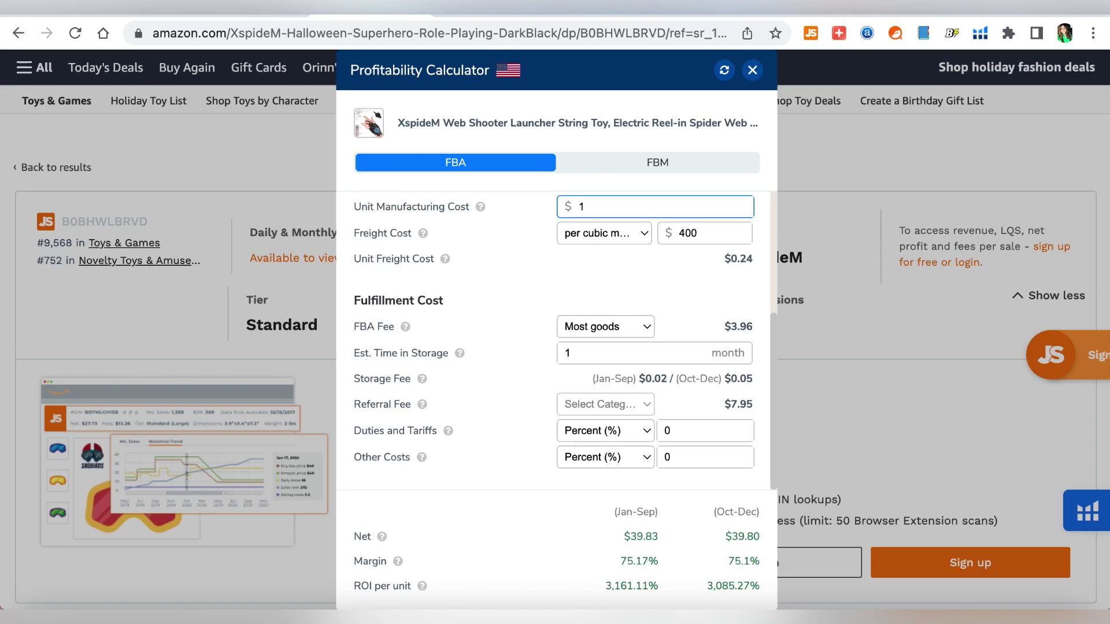
text(3)
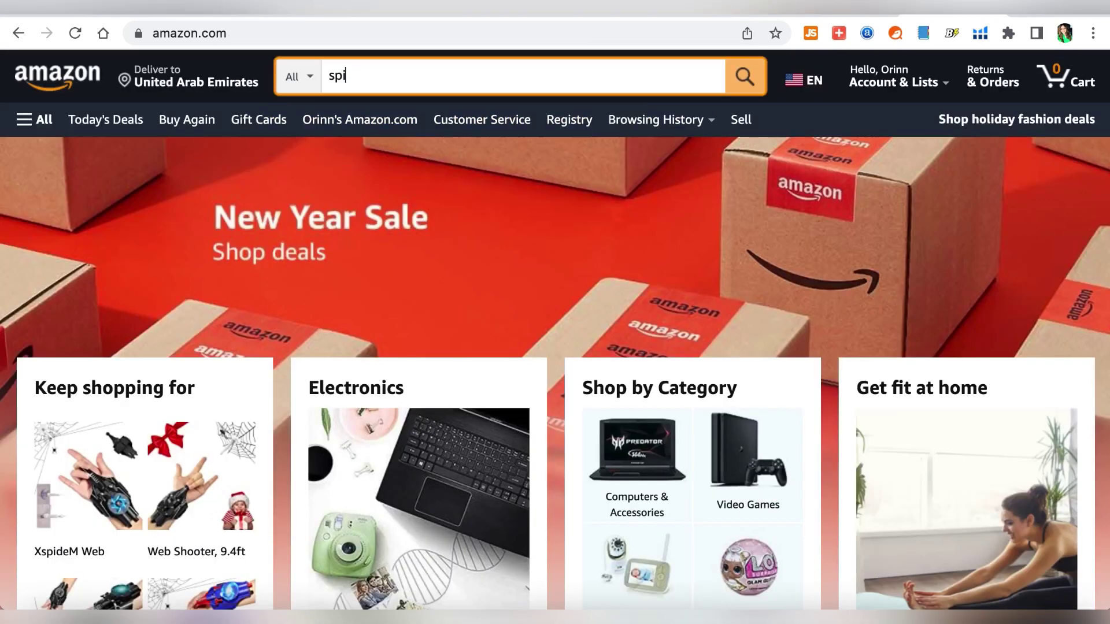
Search Amazon for 'spiderman toys' and scroll through the results
text(derma)
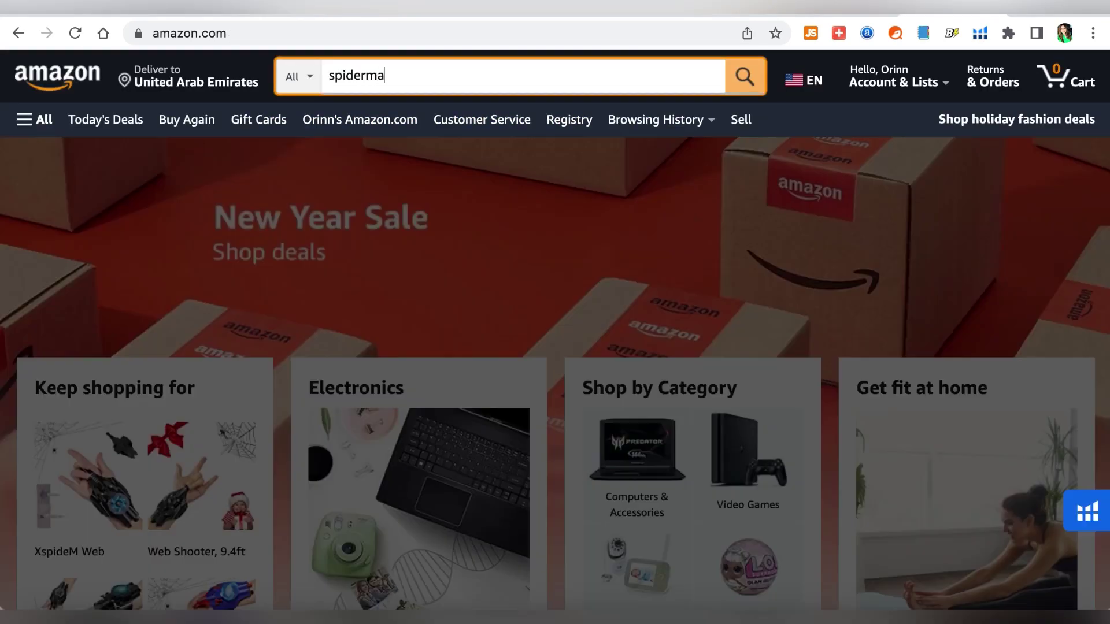
text(n toys)
key(Return)
scroll(796, 228, down, 3)
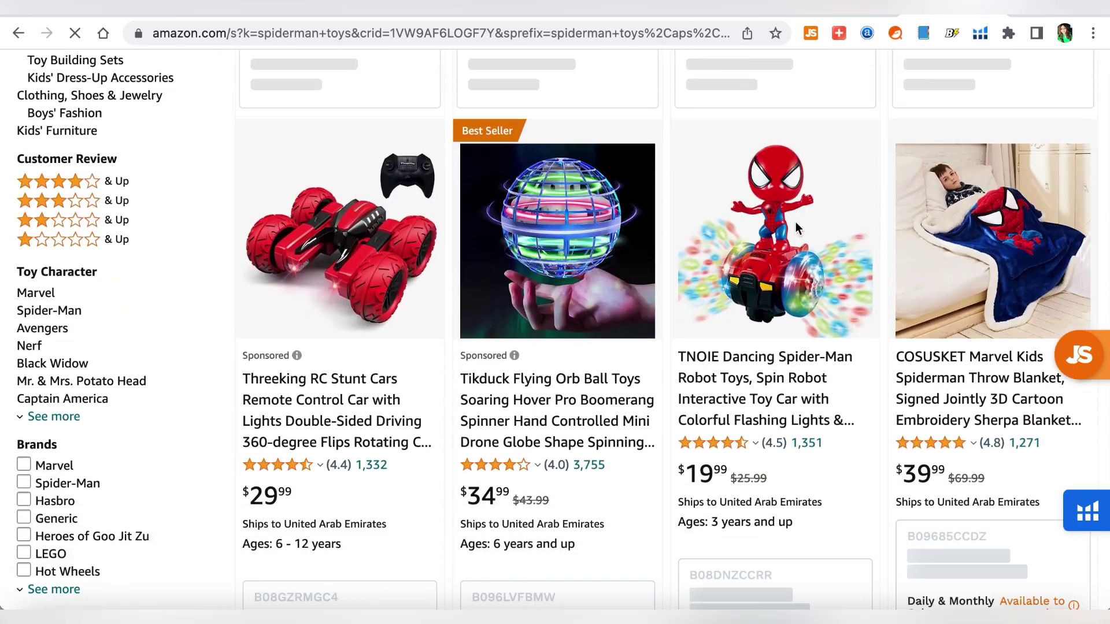
scroll(798, 230, down, 5)
scroll(796, 226, down, 2)
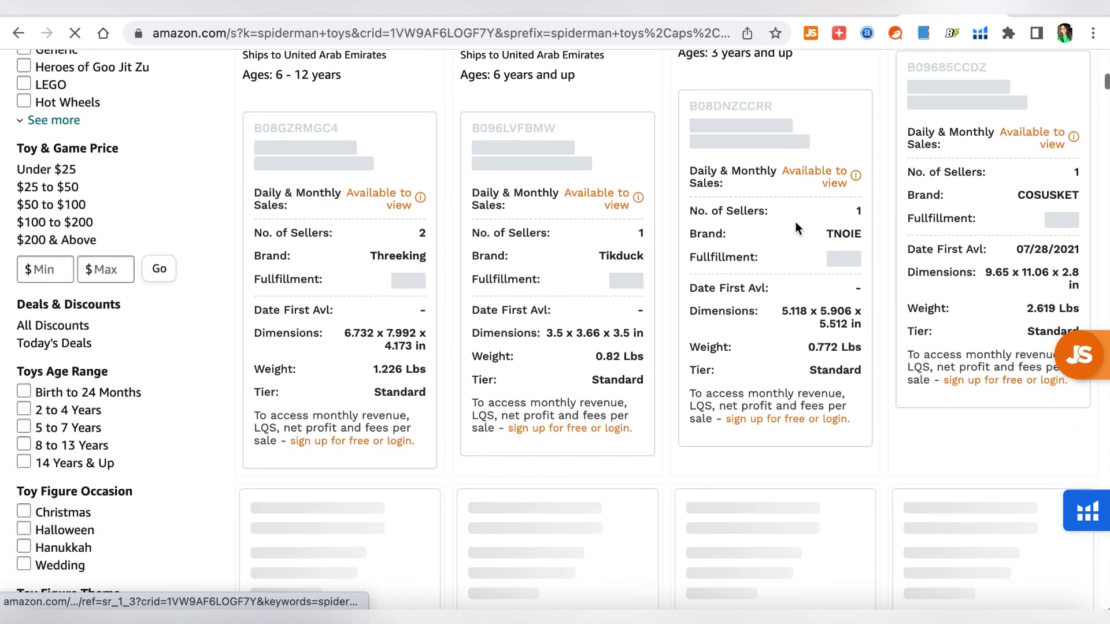
scroll(795, 221, down, 8)
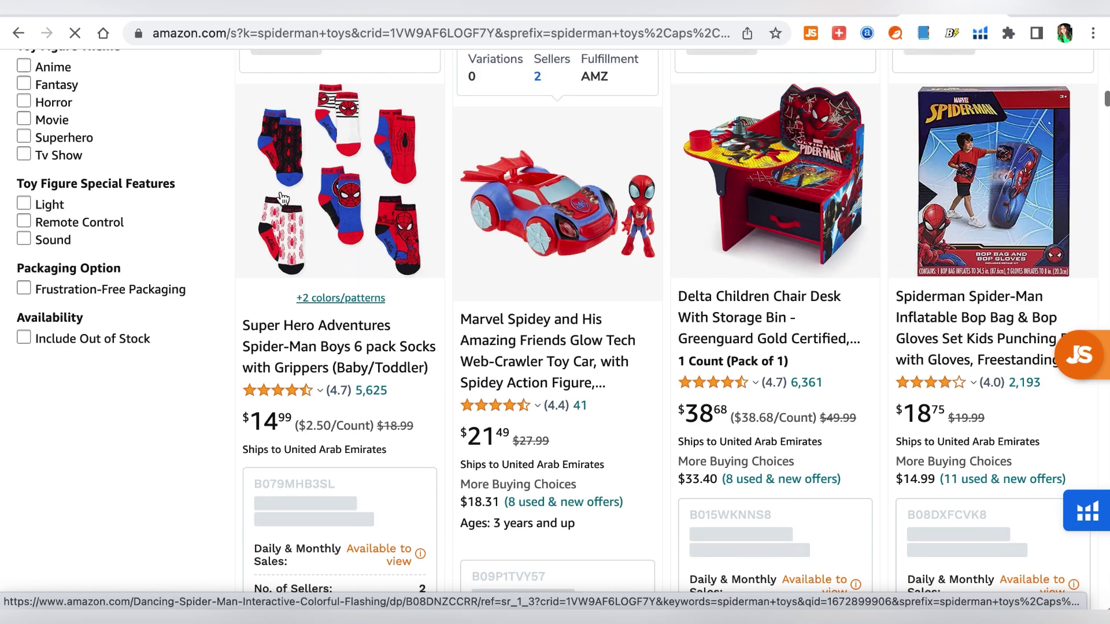
scroll(845, 211, down, 7)
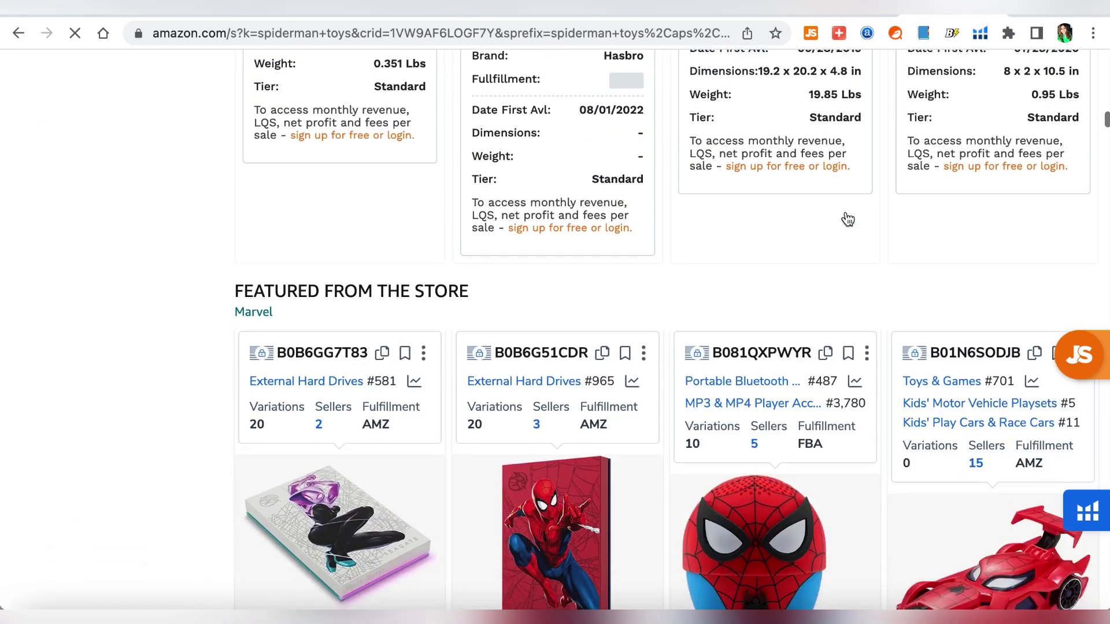
Re-run the 'spiderman toys' search and review results alongside each product's seller data
text(toys)
key(Return)
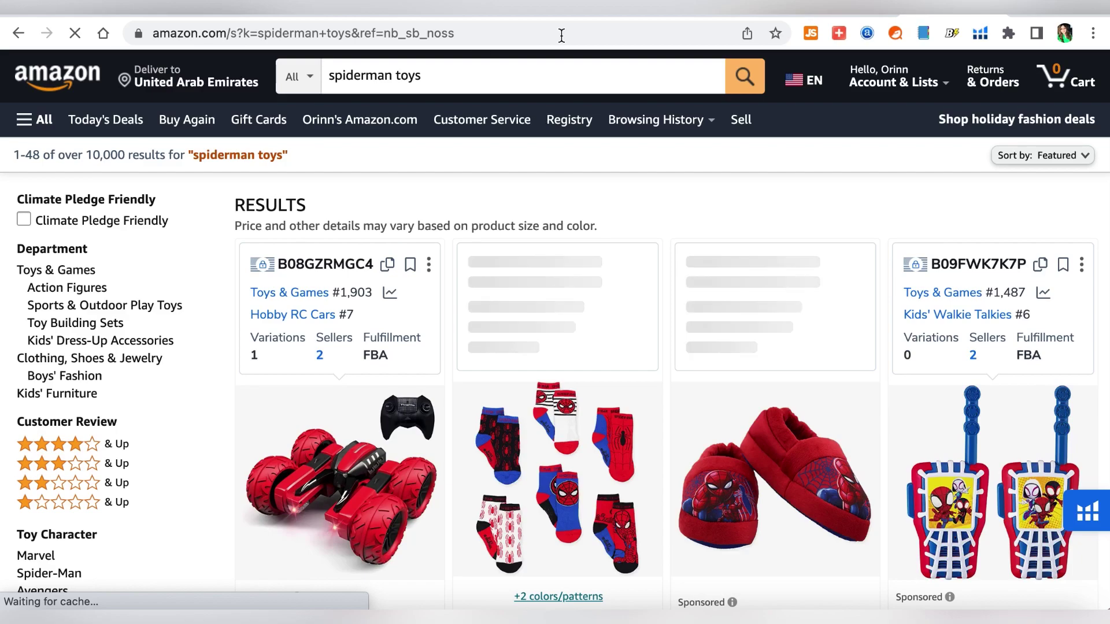
scroll(561, 347, down, 4)
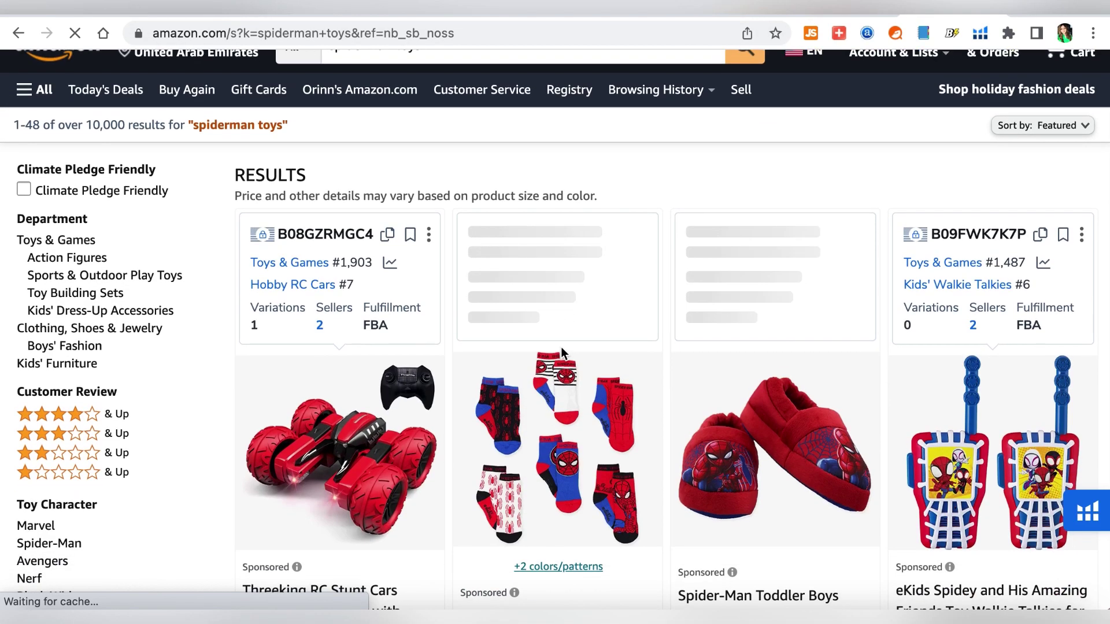
scroll(561, 350, down, 14)
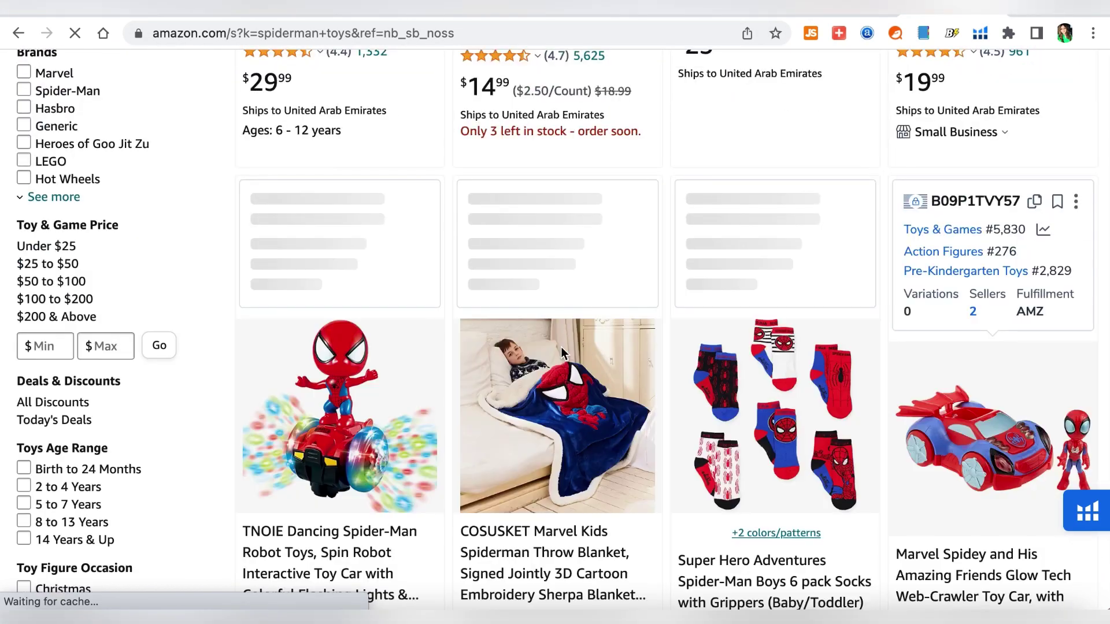
scroll(561, 348, down, 12)
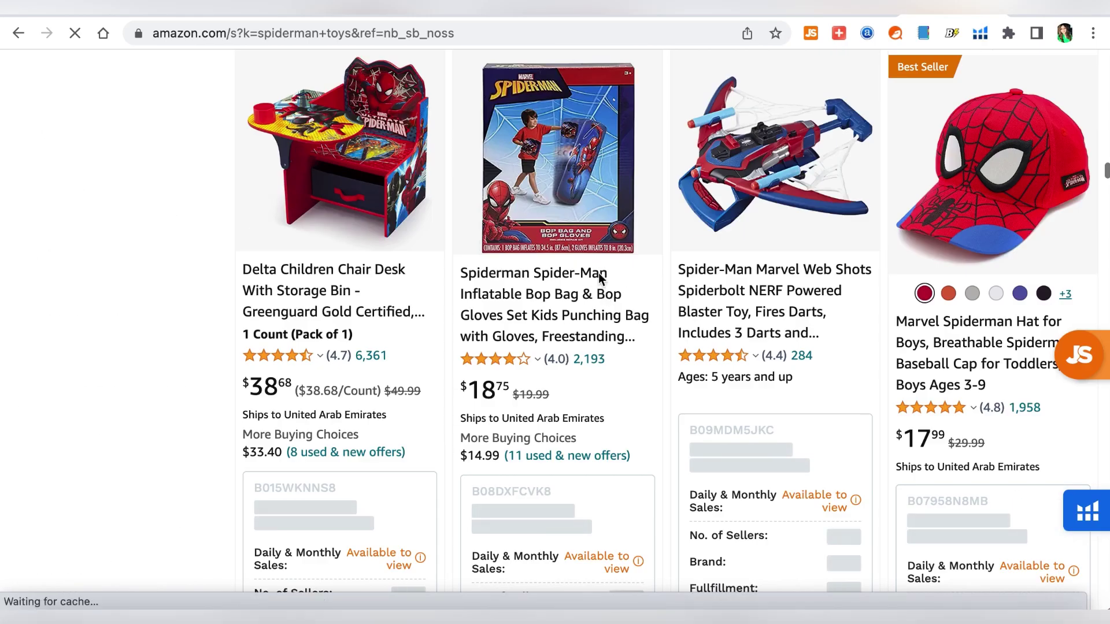
scroll(522, 334, down, 18)
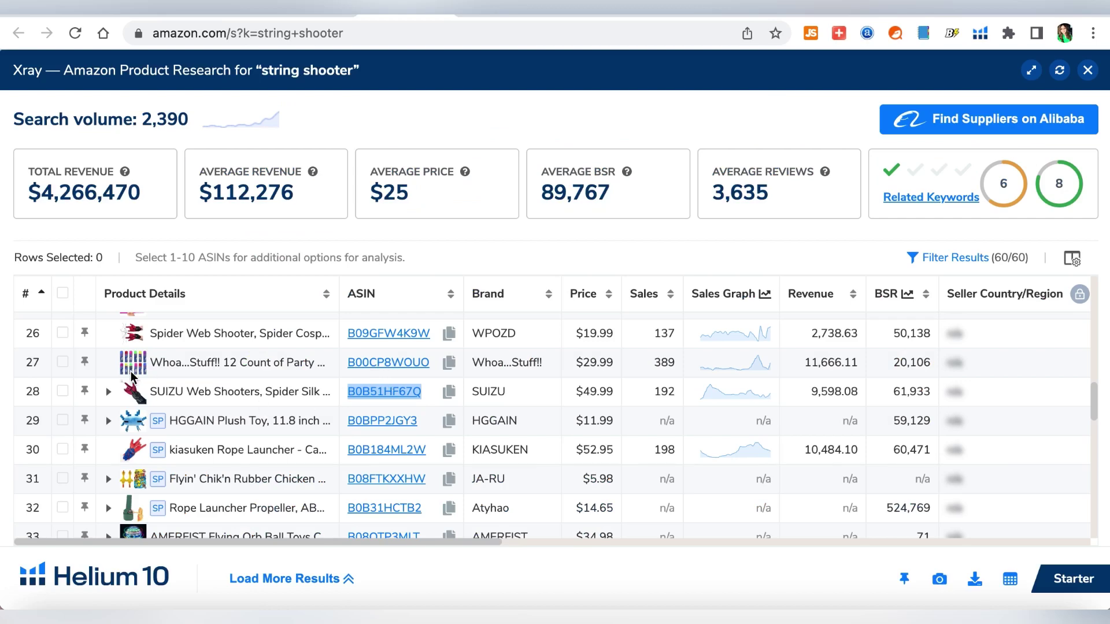
Open the SUIZU Web Shooters page, copy ASIN B0B51HF67Q, and open Helium 10's Tools menu
click(398, 404)
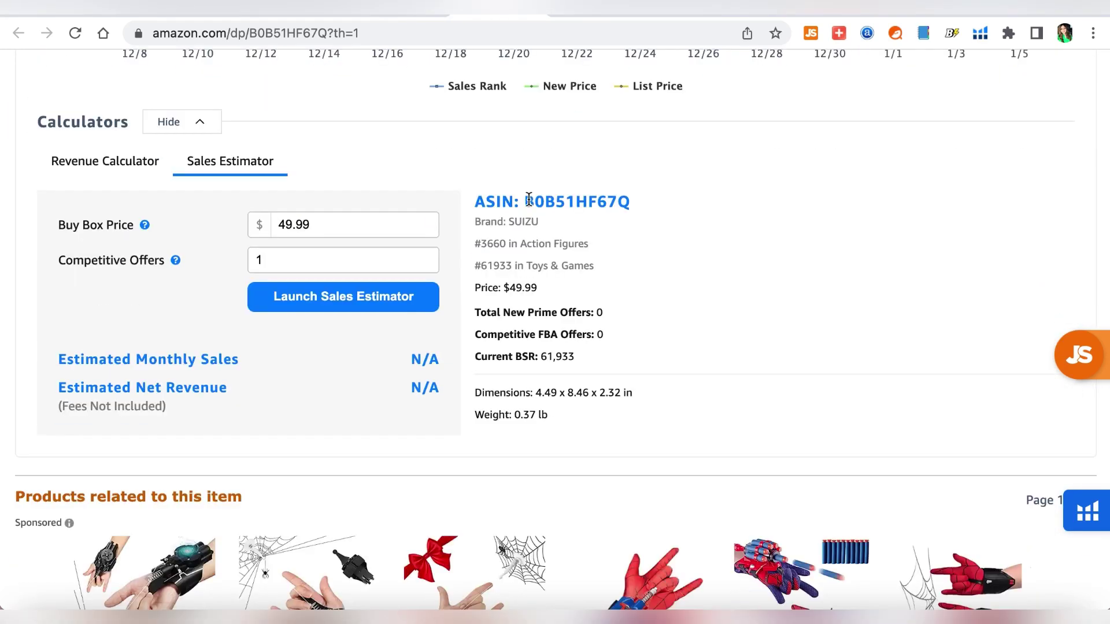
drag(528, 200, 637, 203)
key(ctrl+c)
click(223, 7)
click(200, 81)
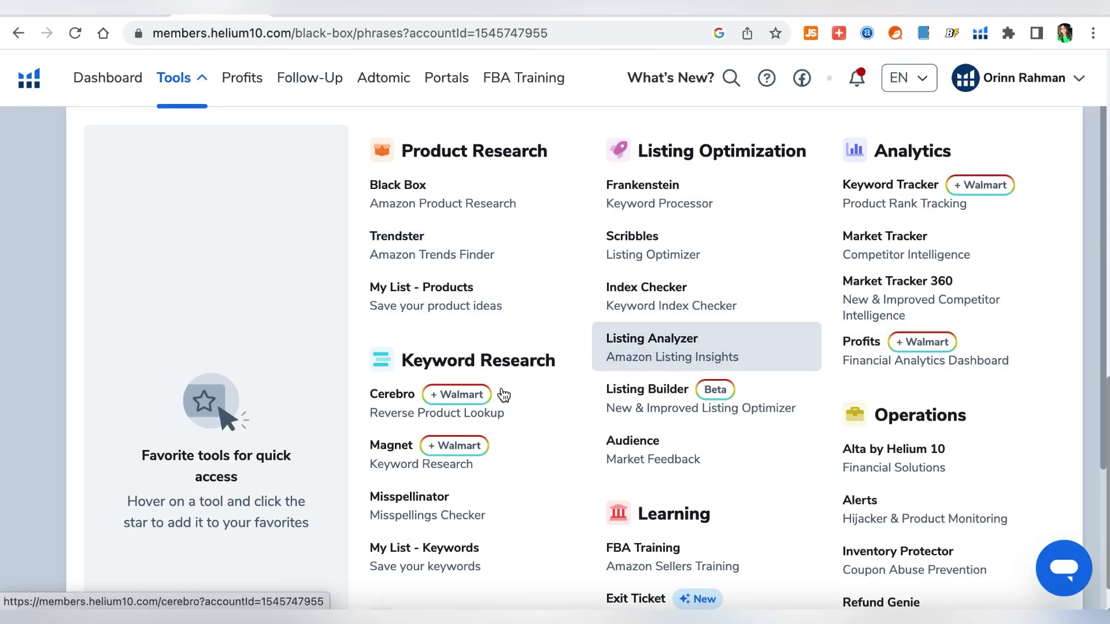
Run a Cerebro reverse lookup on the pasted ASIN B0B51HF67Q
click(341, 412)
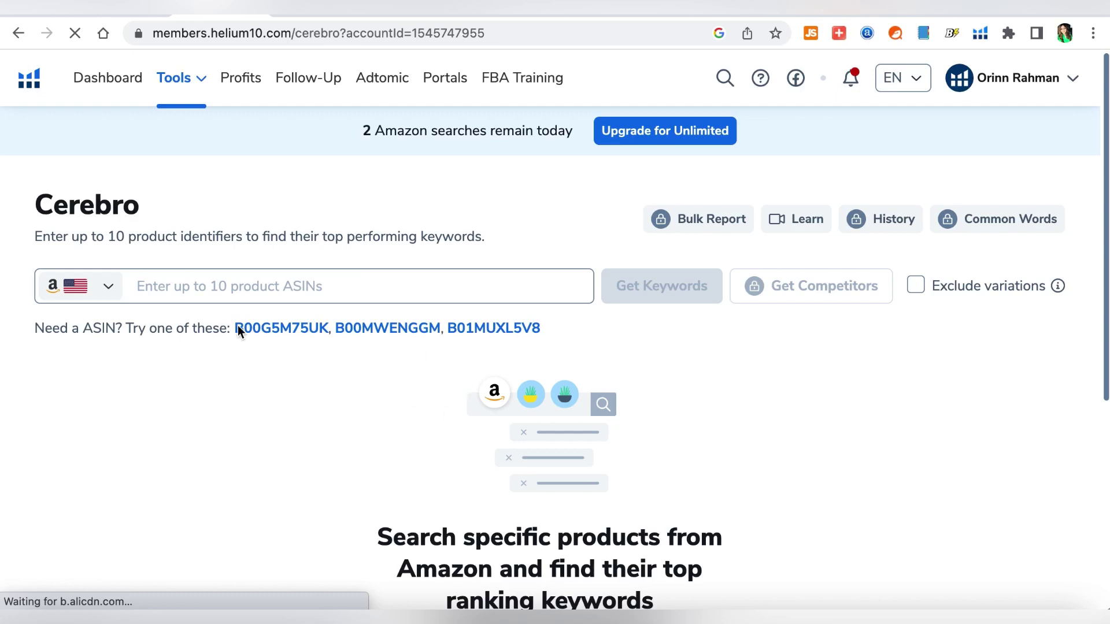
click(223, 287)
key(ctrl+v)
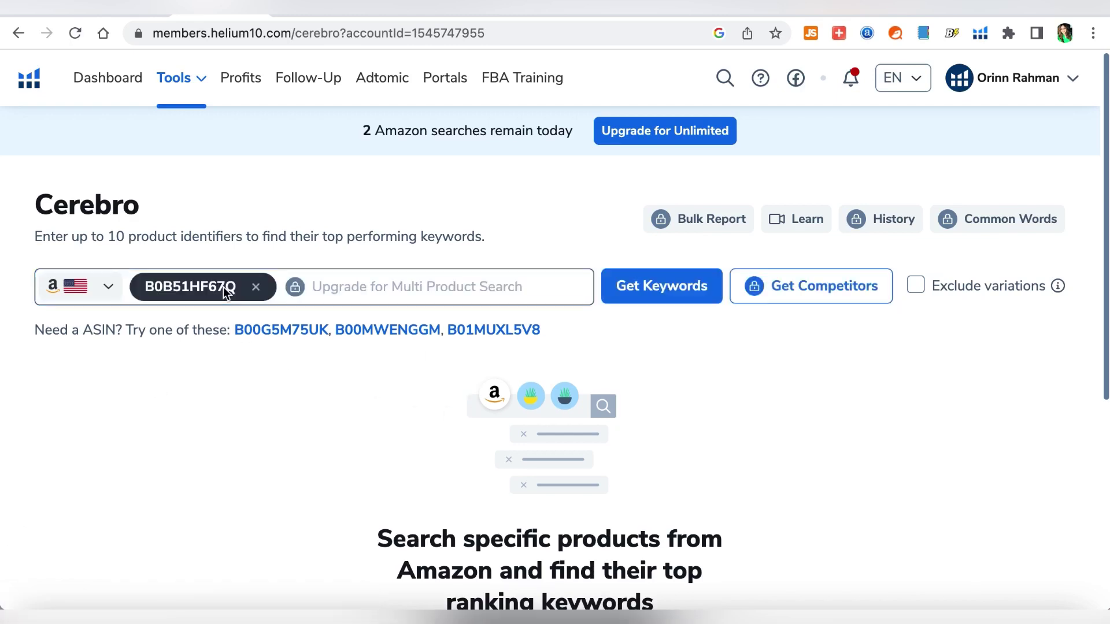
click(675, 290)
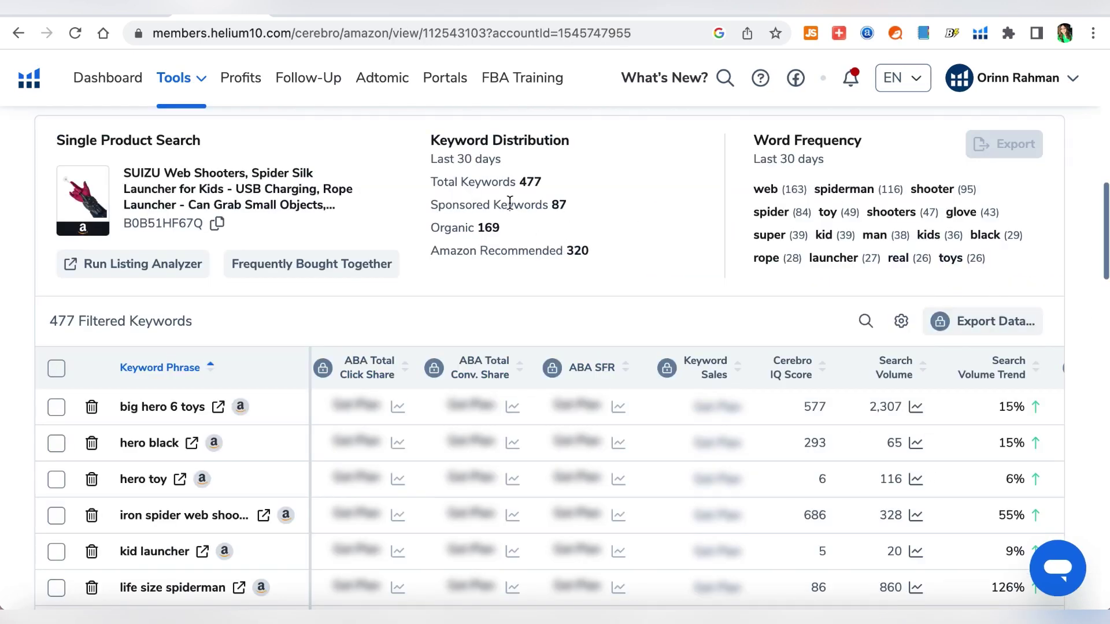
Review the 477 keywords and 320 Amazon Recommended count, then select 'kid launcher'
drag(518, 184, 567, 209)
click(565, 183)
click(477, 227)
drag(602, 252, 563, 251)
scroll(563, 250, down, 4)
scroll(154, 218, right, 6)
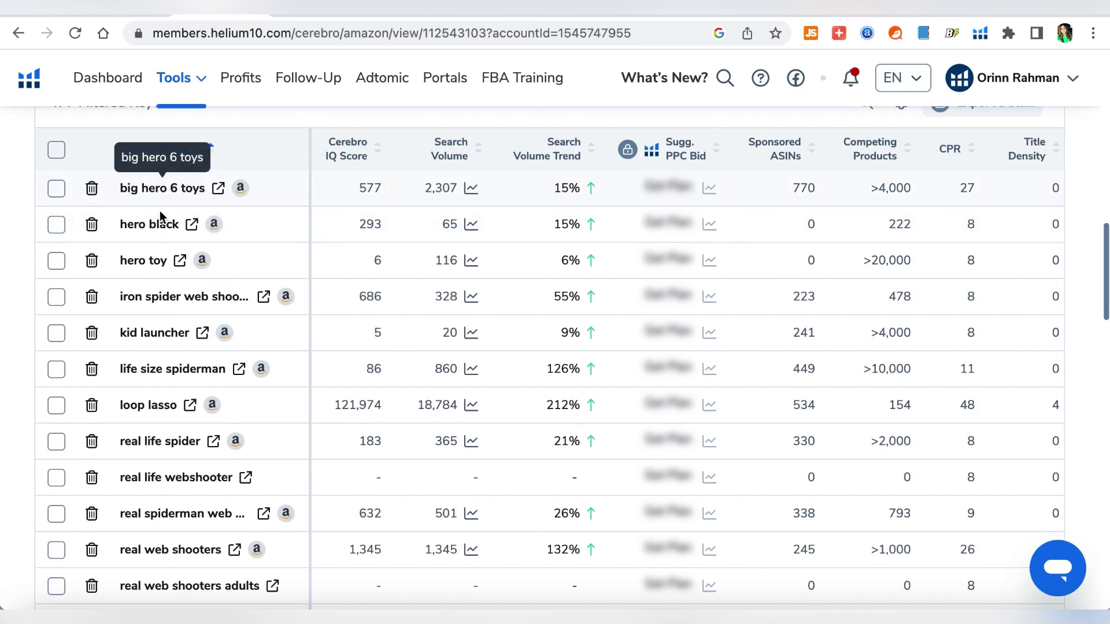
scroll(145, 191, down, 1)
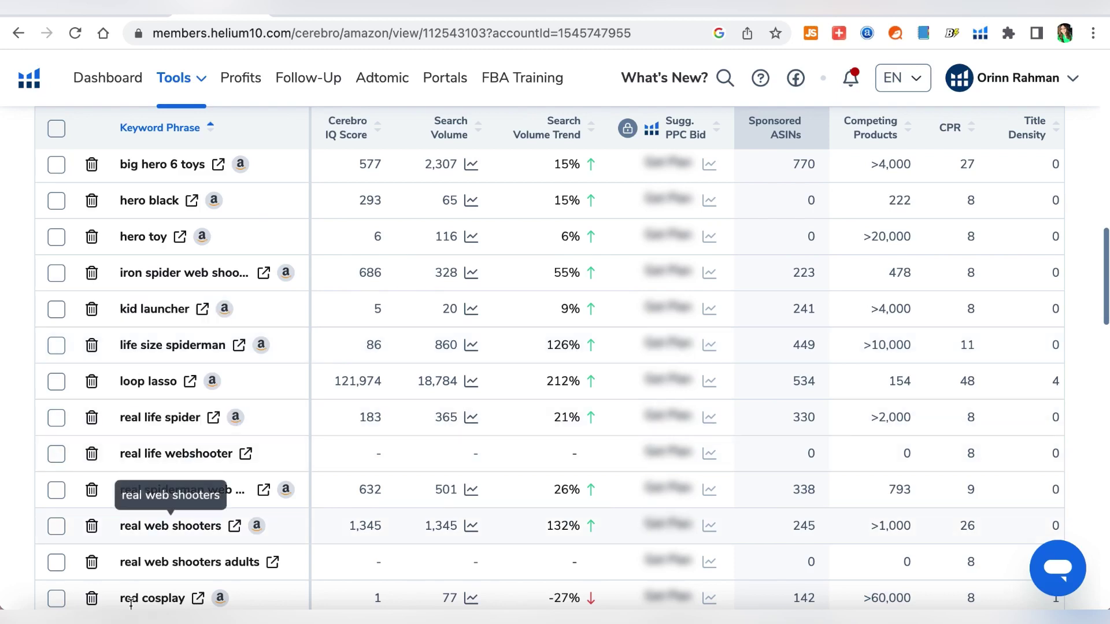
drag(119, 310, 191, 313)
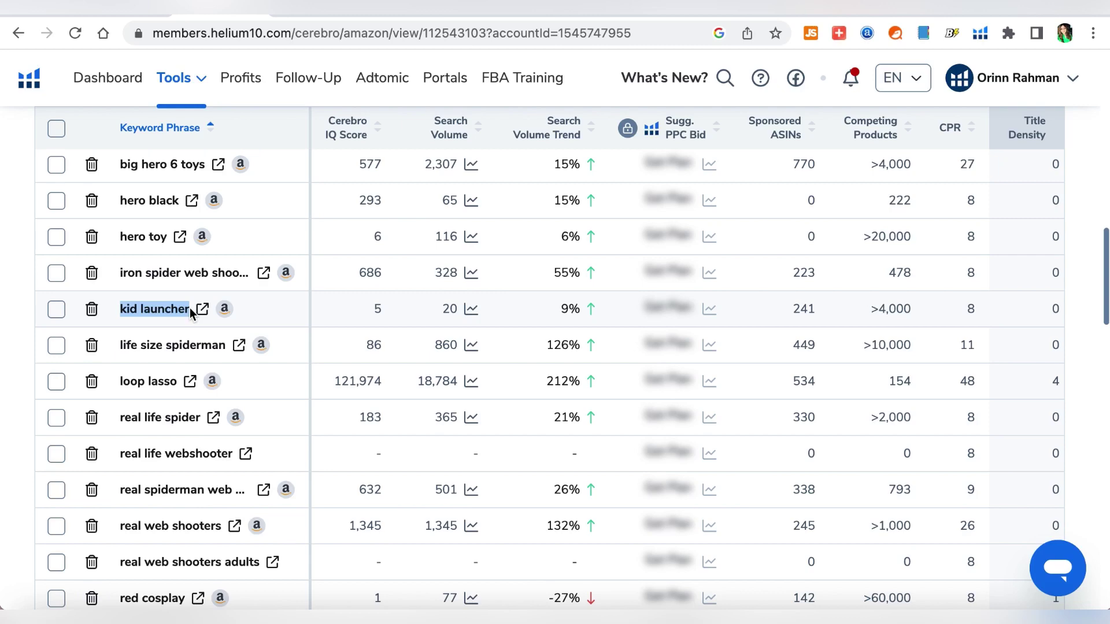
Open Magnet and get keyword suggestions for 'kid launcher'
click(202, 84)
click(202, 84)
click(202, 84)
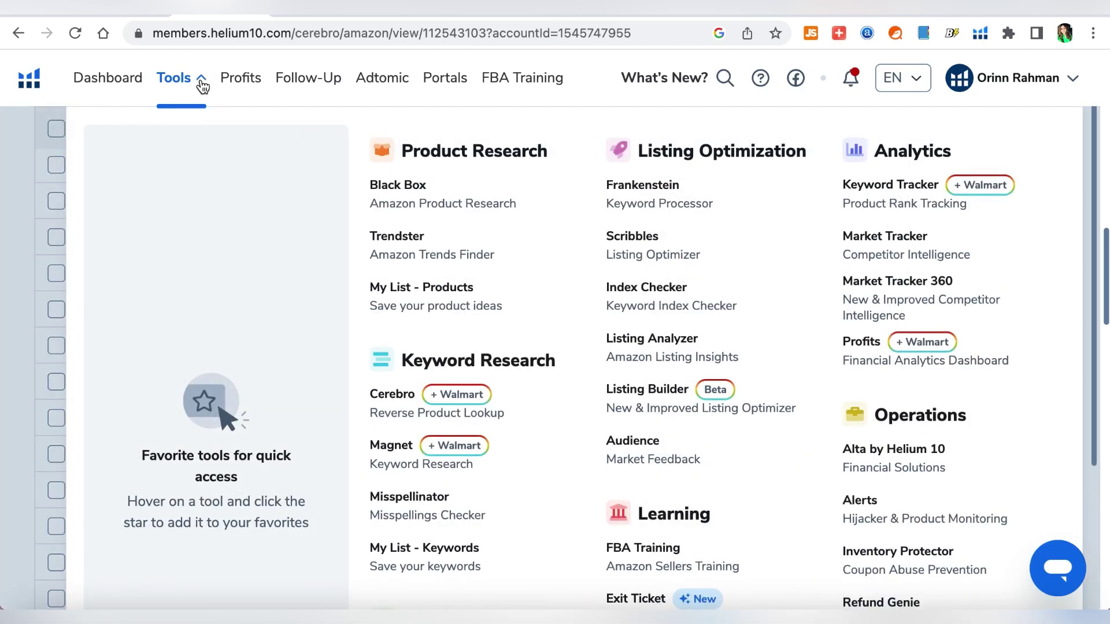
click(397, 465)
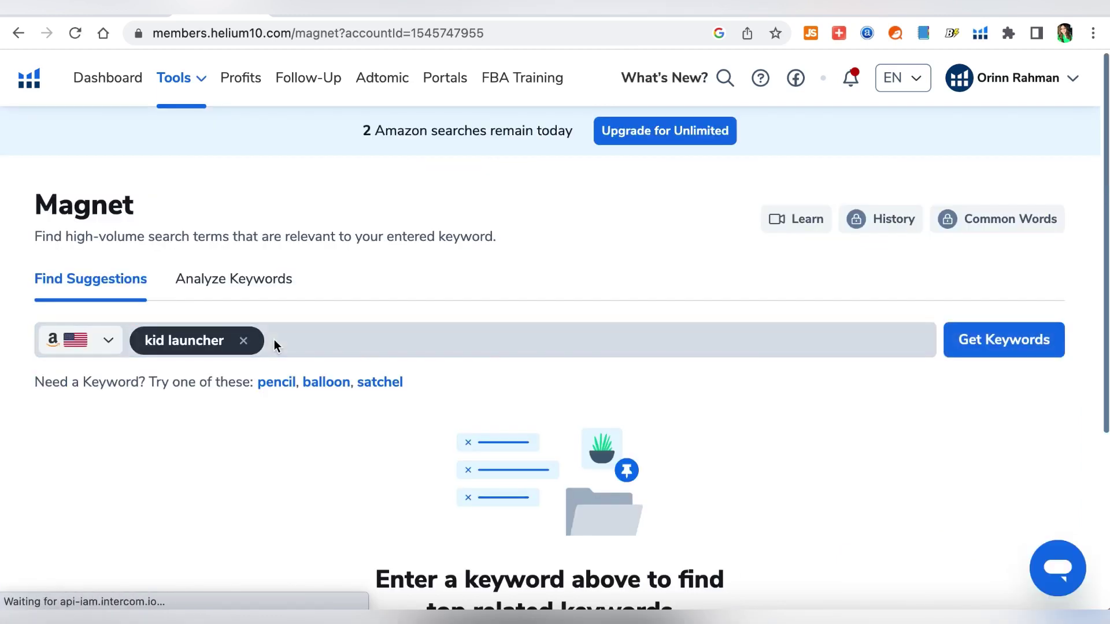
click(1007, 345)
Browse the 9,938 Magnet keywords, such as air (9,006 searches) and boys toys 12-14 year
scroll(1050, 296, down, 1)
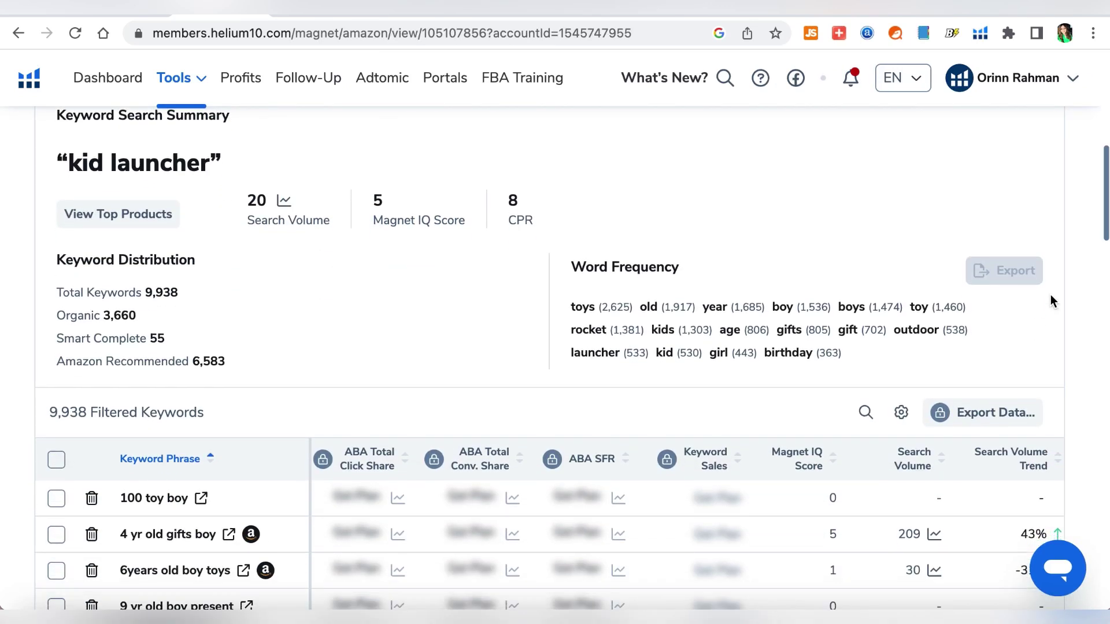
scroll(450, 379, down, 4)
scroll(450, 378, right, 8)
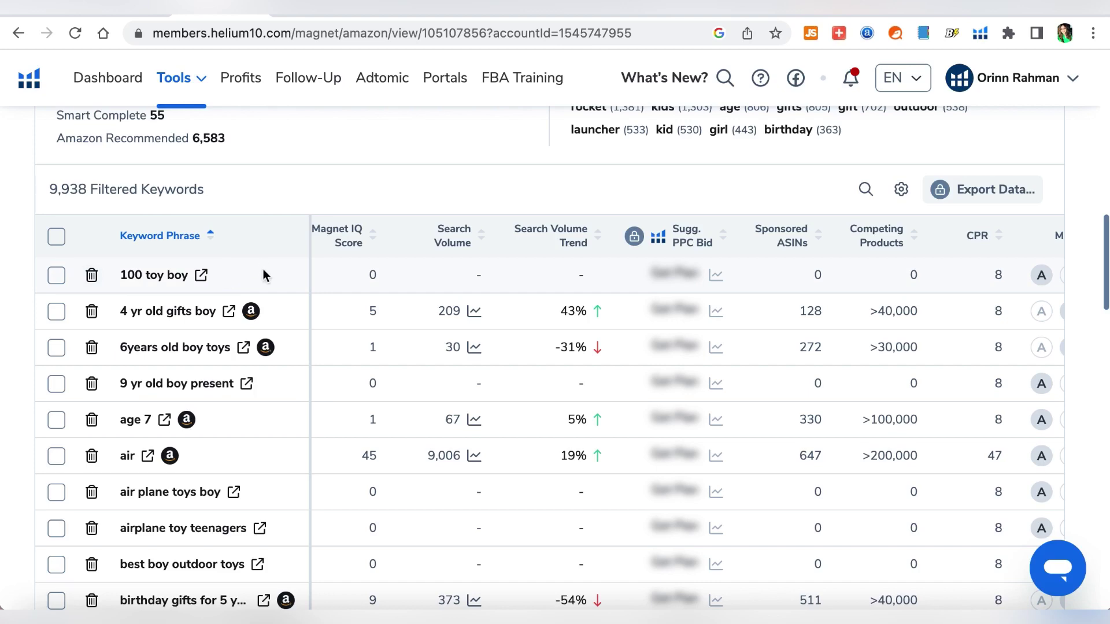
scroll(263, 269, down, 1)
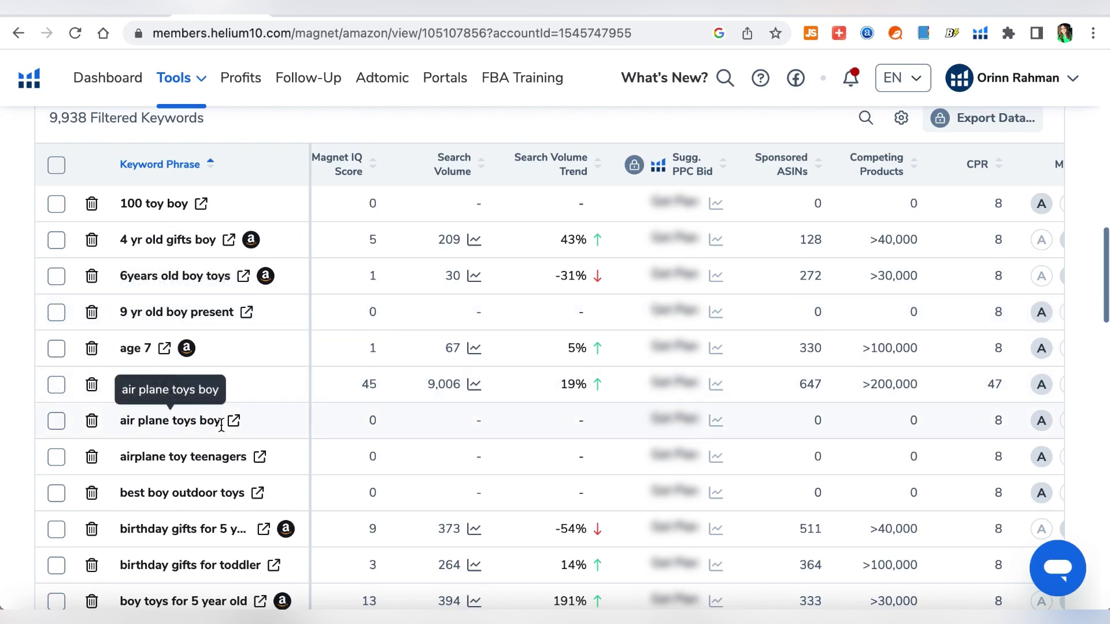
scroll(285, 402, down, 1)
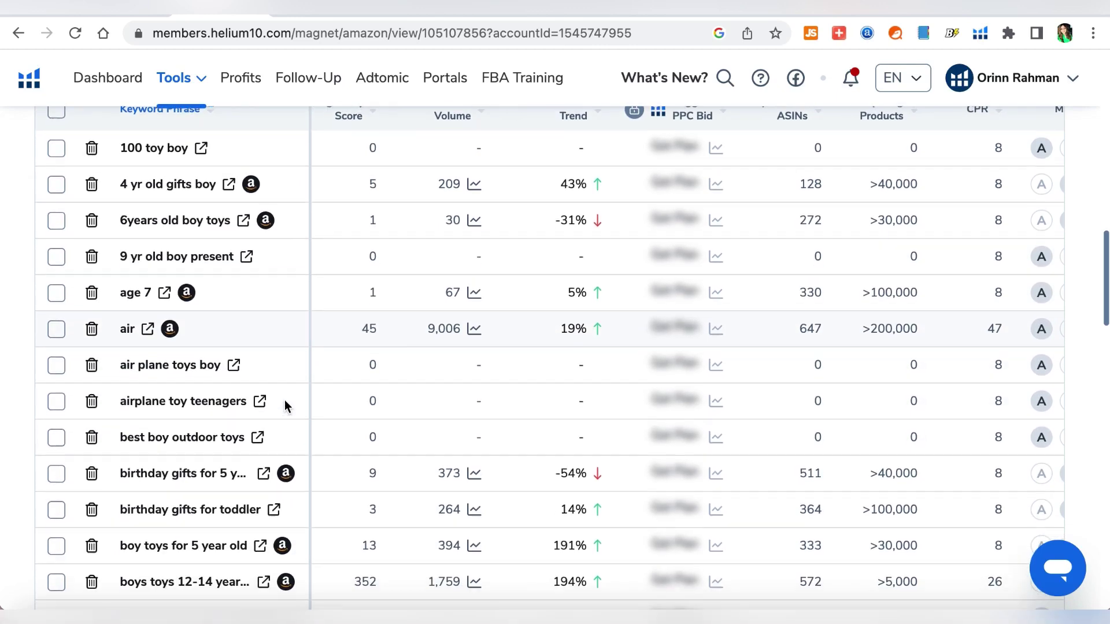
scroll(284, 400, down, 2)
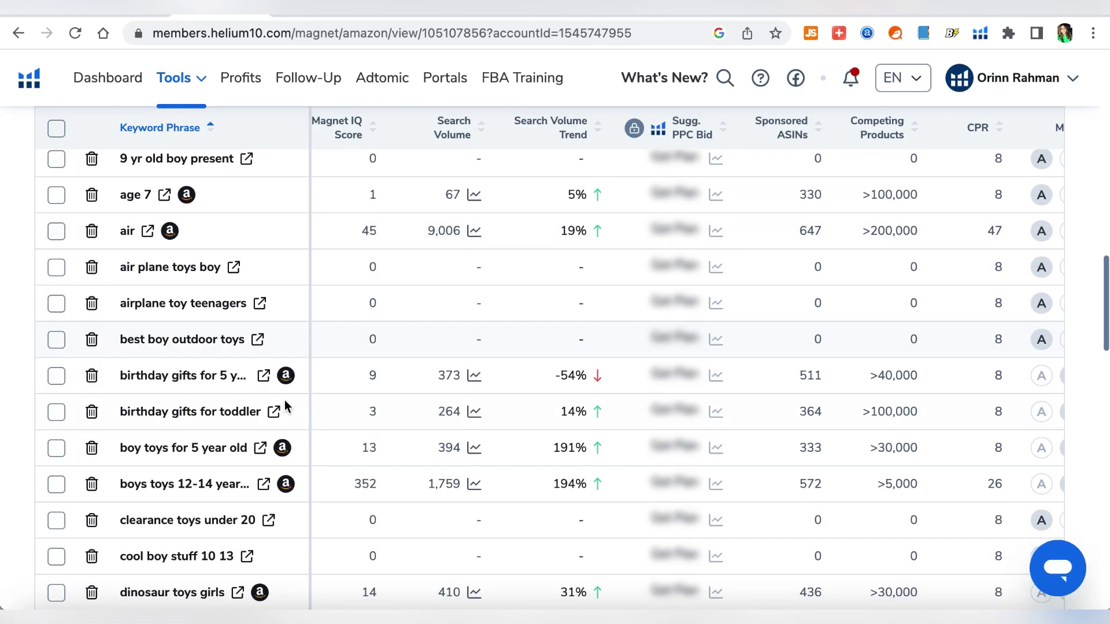
scroll(158, 534, down, 1)
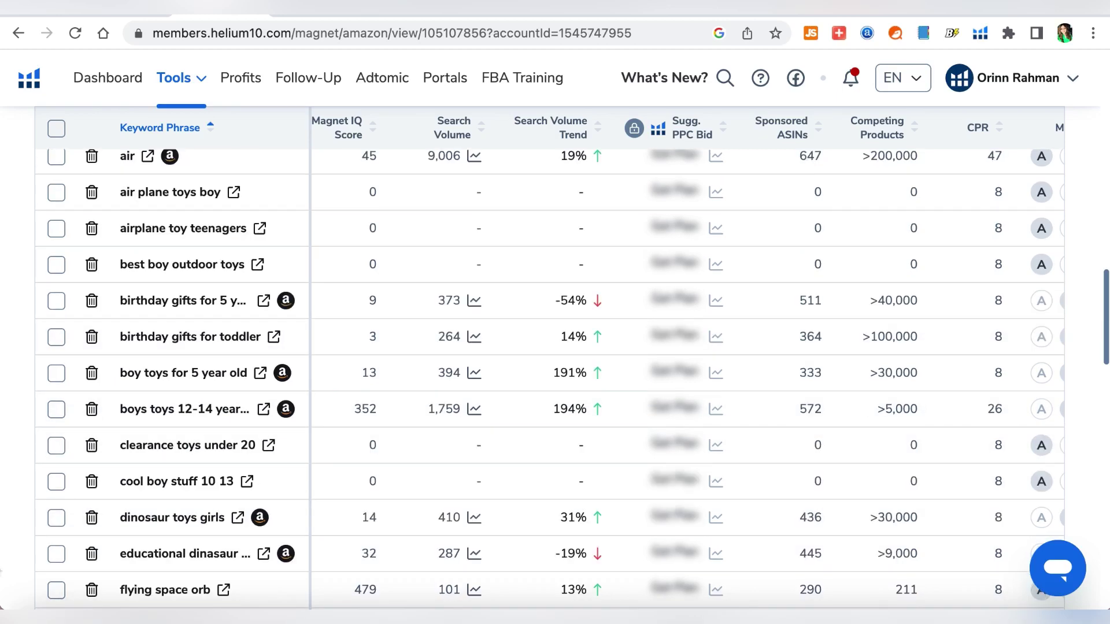
scroll(32, 541, down, 1)
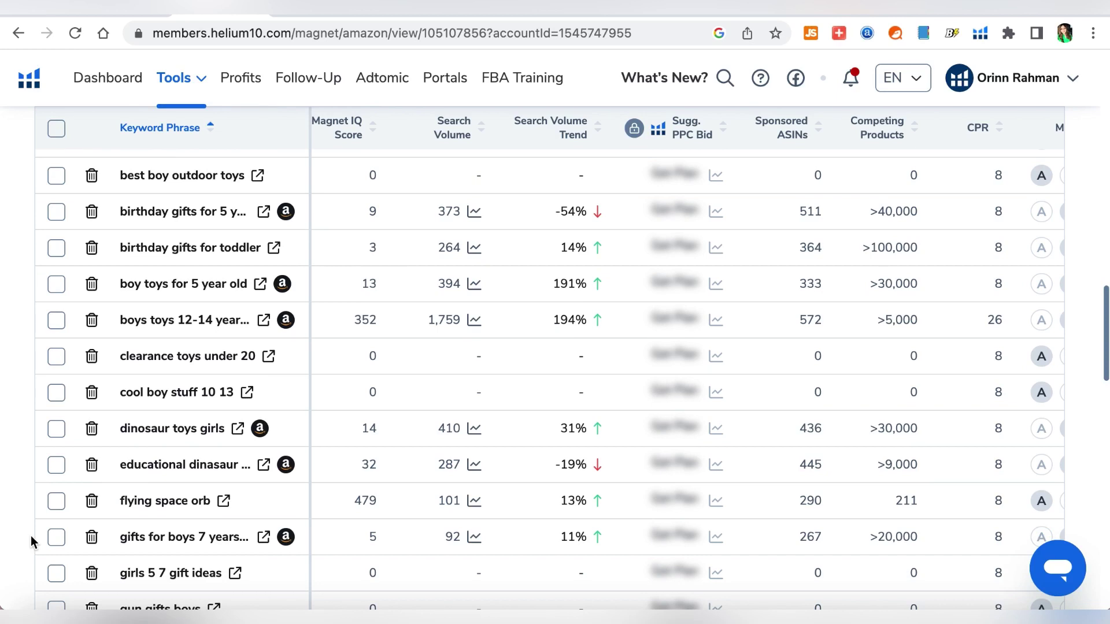